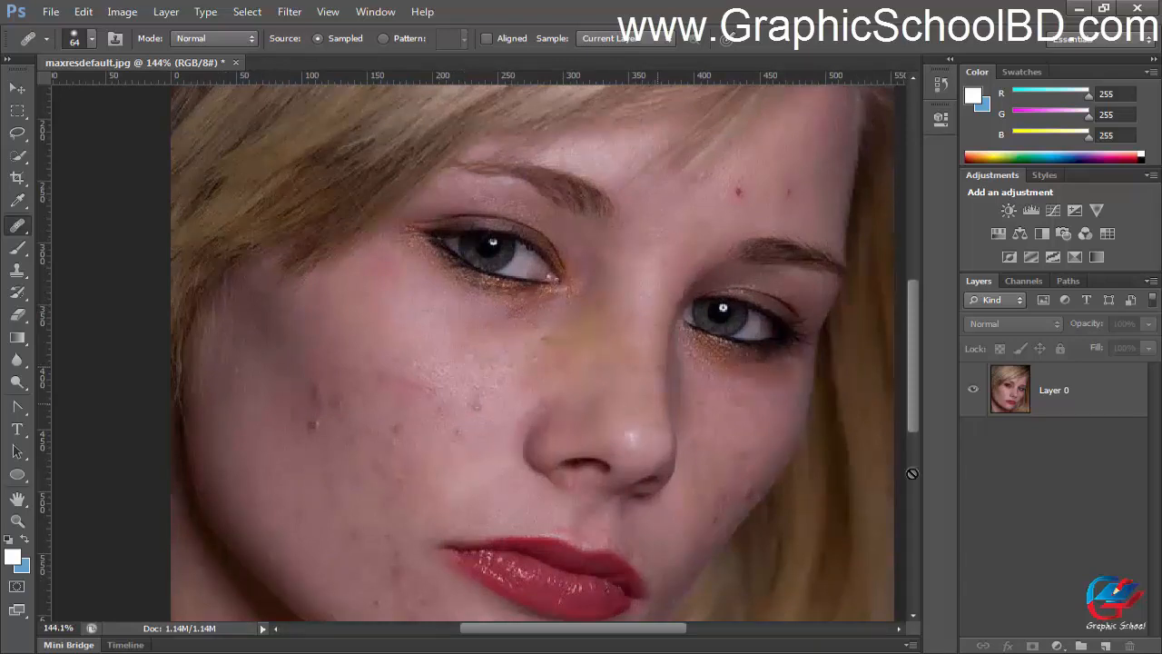
Step: Select Layer 0 and add a new empty layer above the portrait photo
{"action": "left_click", "coordinate": [1081, 390]}
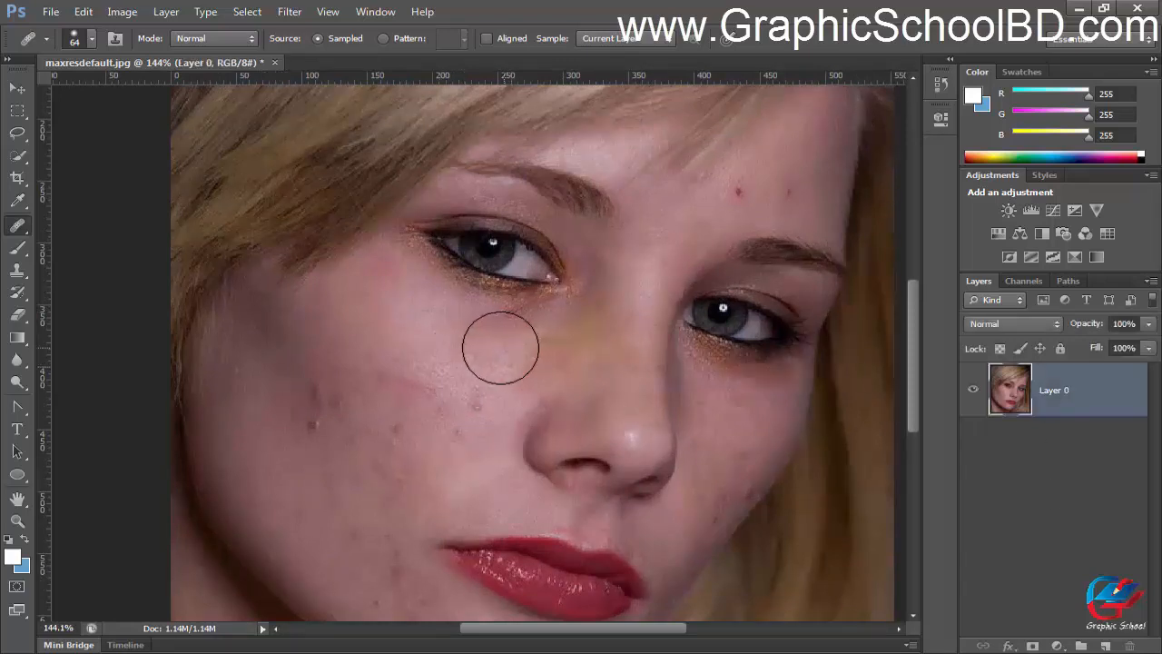
{"action": "scroll", "coordinate": [480, 392], "scroll_direction": "down", "scroll_amount": 2}
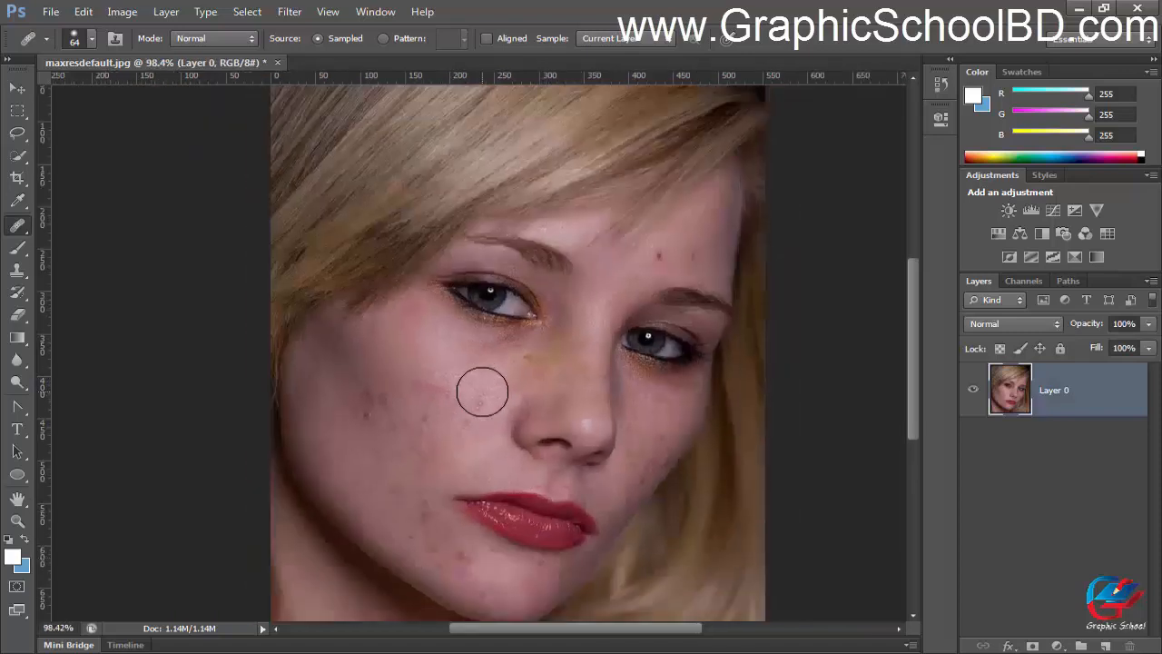
{"action": "scroll", "coordinate": [559, 342], "scroll_direction": "down", "scroll_amount": 1}
{"action": "scroll", "coordinate": [490, 349], "scroll_direction": "up", "scroll_amount": 2}
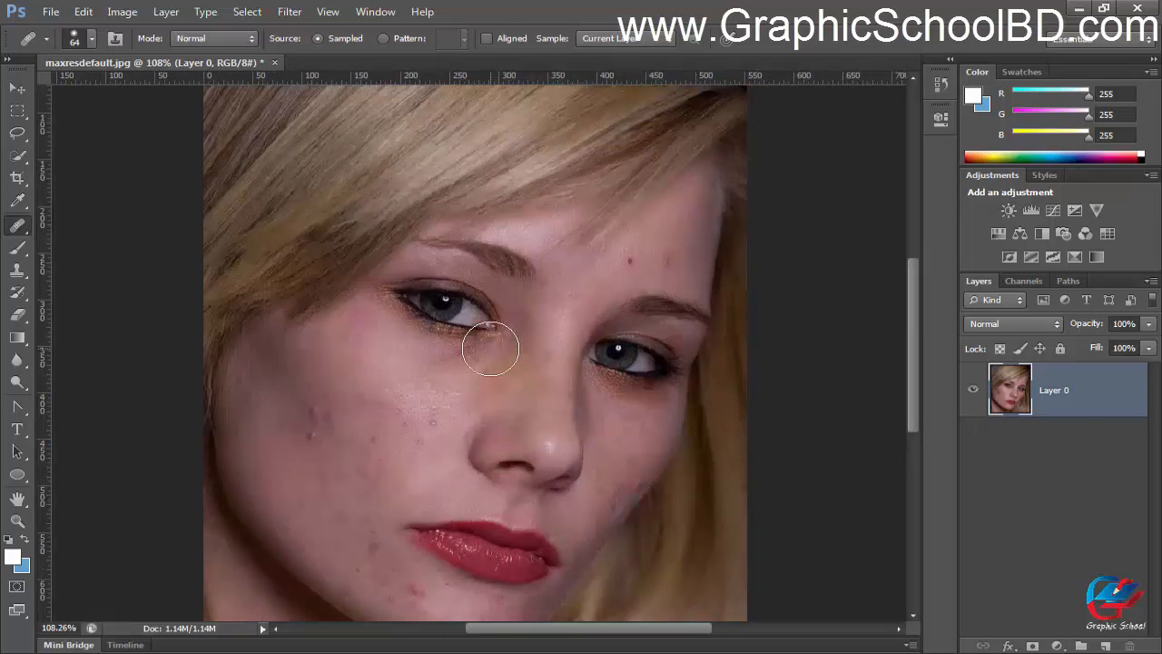
{"action": "left_click", "coordinate": [371, 360]}
{"action": "left_click", "coordinate": [583, 260]}
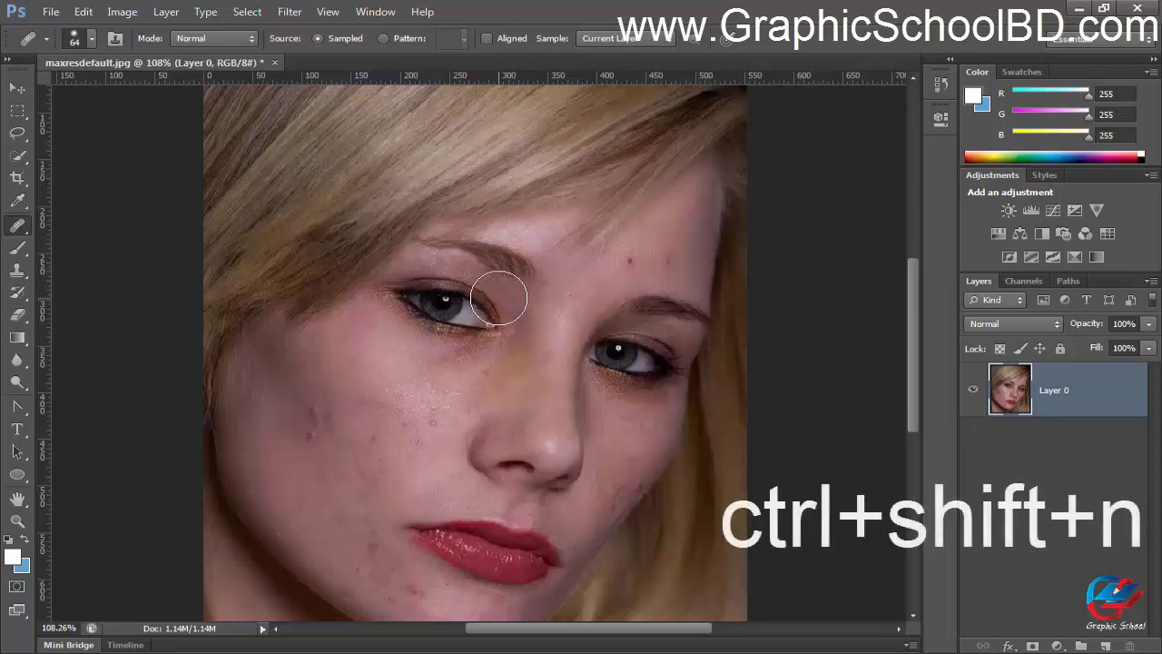
{"action": "key", "text": "ctrl+shift+n"}
{"action": "key", "text": "Return"}
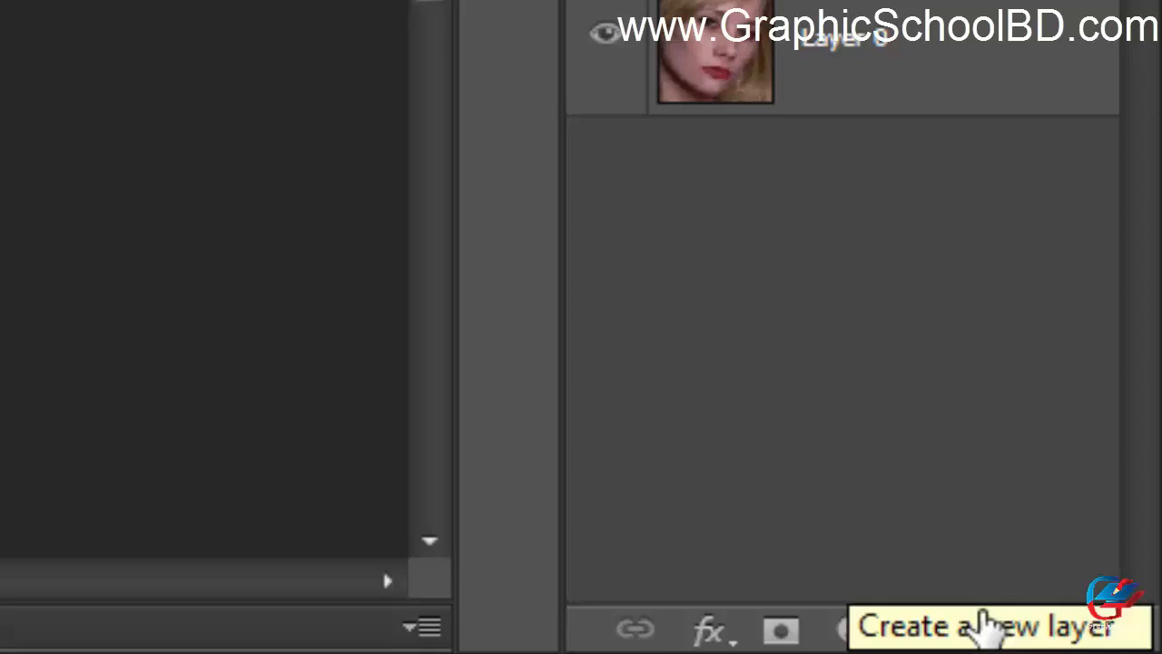
{"action": "left_click", "coordinate": [982, 617]}
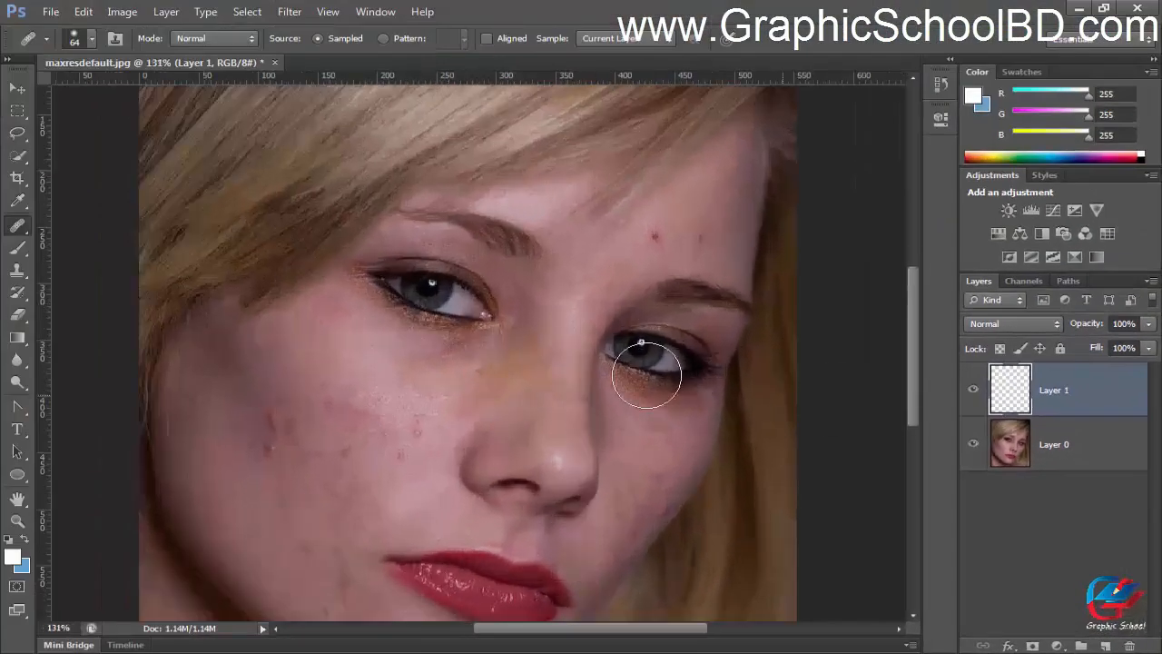
{"action": "scroll", "coordinate": [646, 375], "scroll_direction": "down", "scroll_amount": 3}
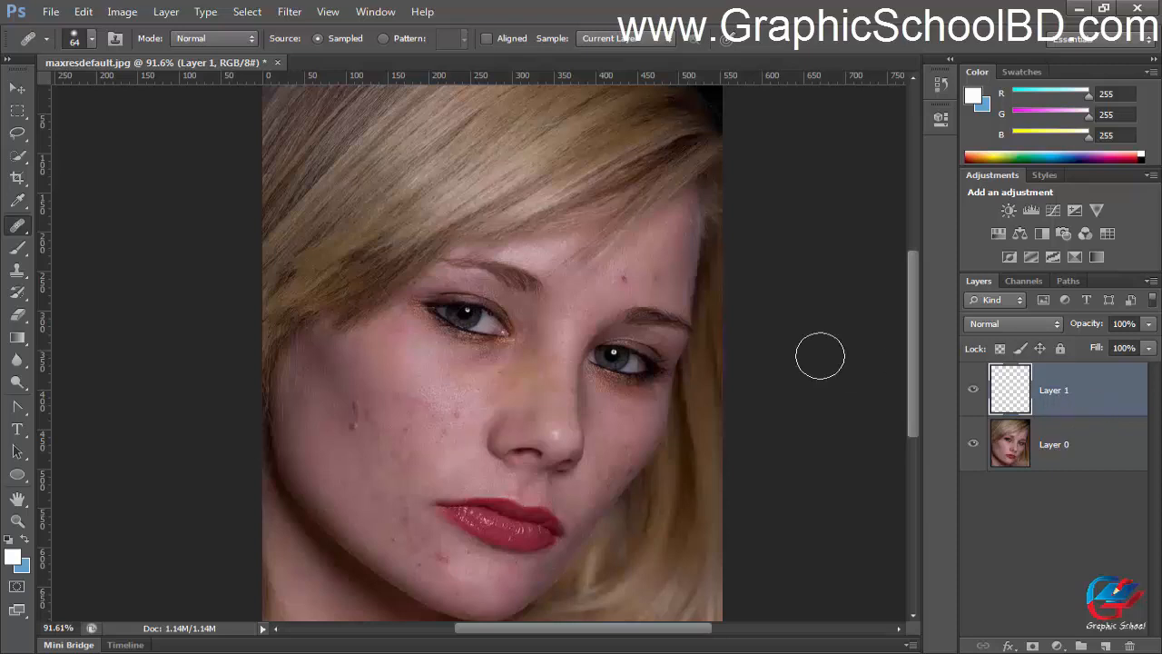
{"action": "scroll", "coordinate": [476, 341], "scroll_direction": "up", "scroll_amount": 2}
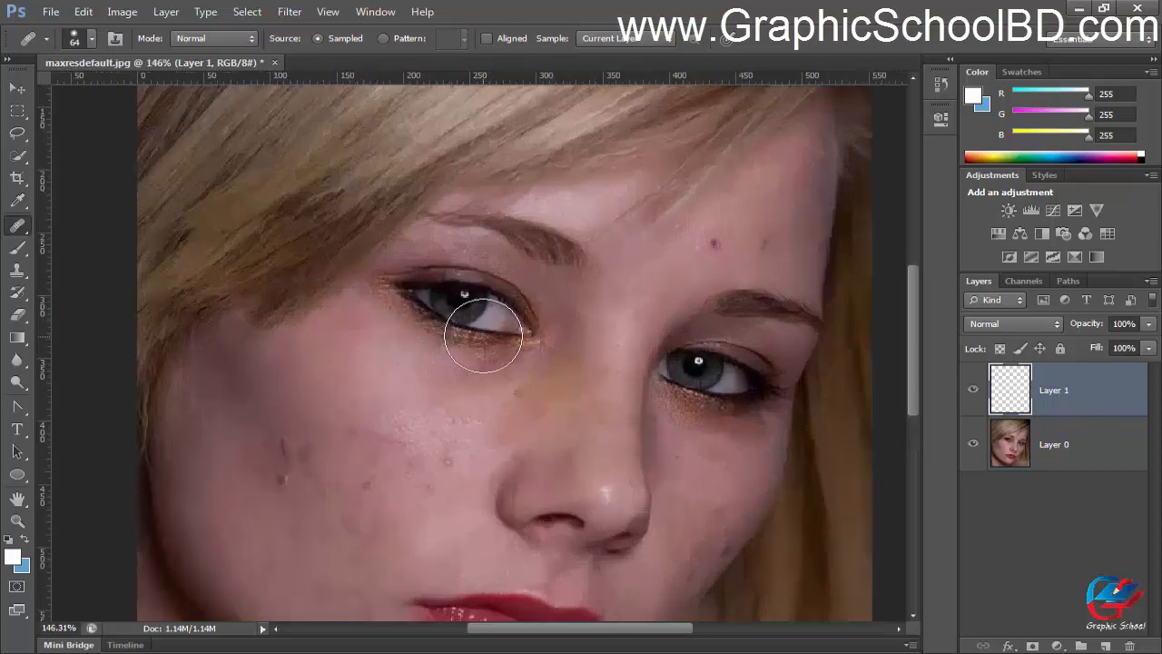
{"action": "scroll", "coordinate": [474, 342], "scroll_direction": "down", "scroll_amount": 4}
{"action": "scroll", "coordinate": [470, 343], "scroll_direction": "up", "scroll_amount": 3}
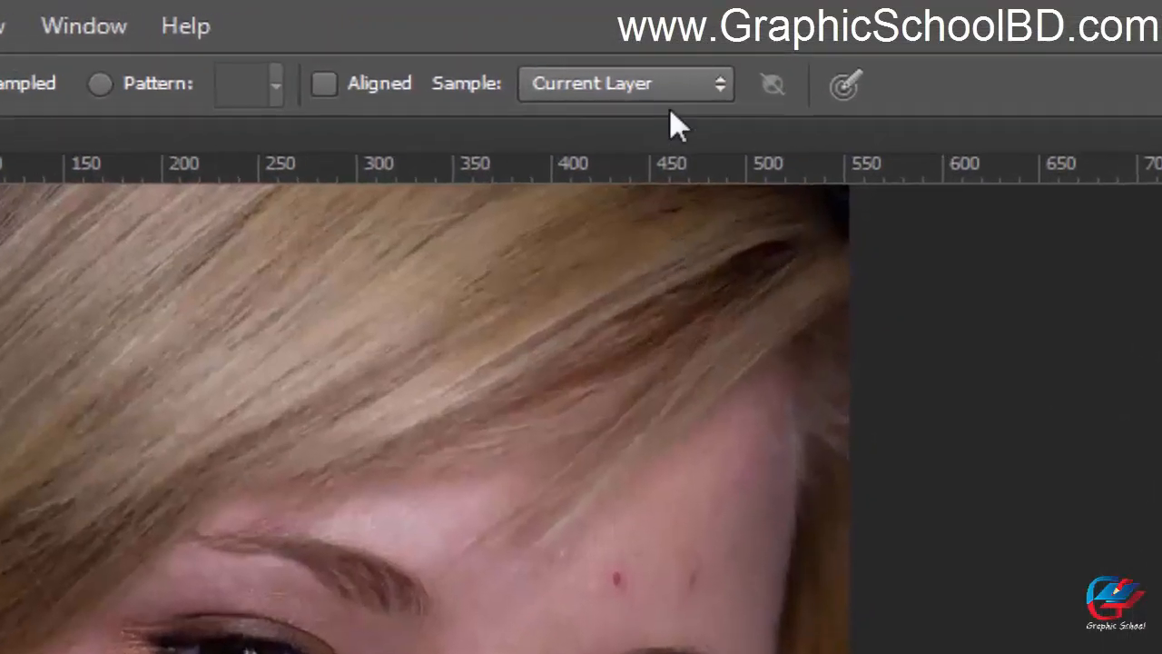
Step: Try the Current & Below and All Layers sampling options of the Healing Brush
{"action": "left_click", "coordinate": [624, 39]}
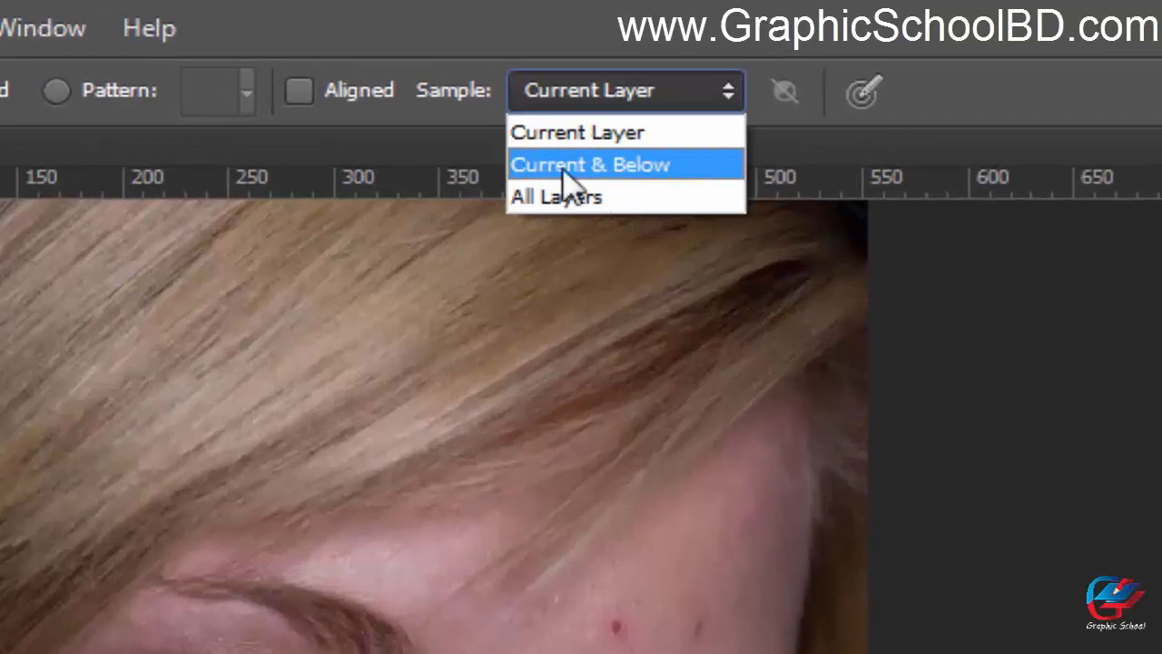
{"action": "left_click", "coordinate": [620, 176]}
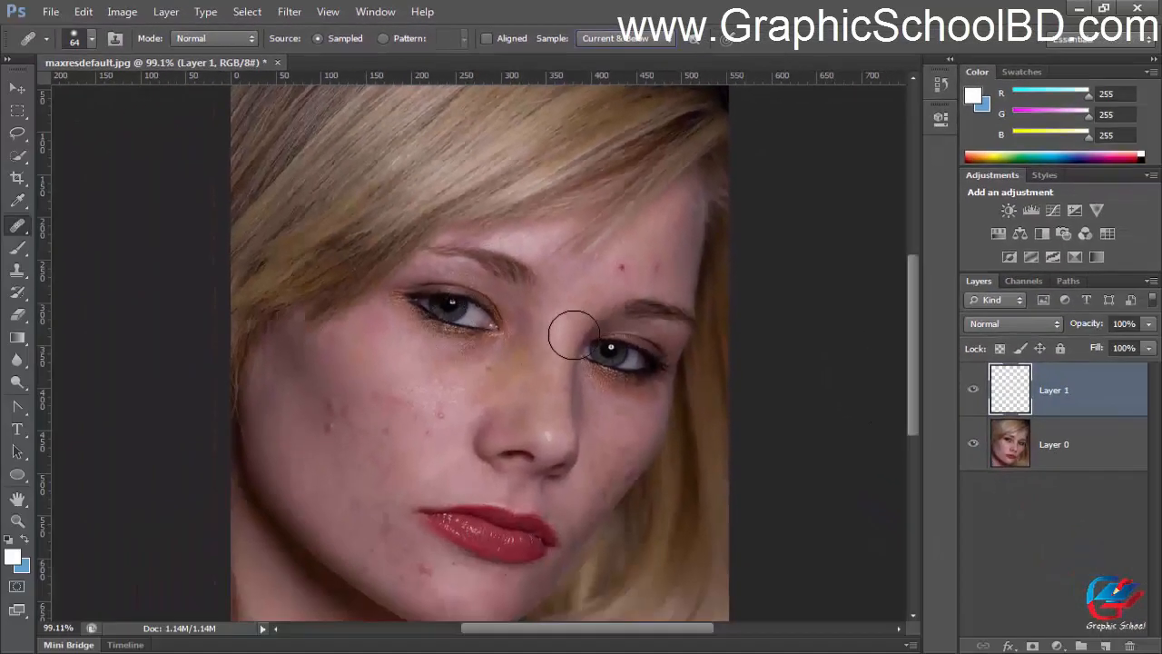
{"action": "key", "text": "Up"}
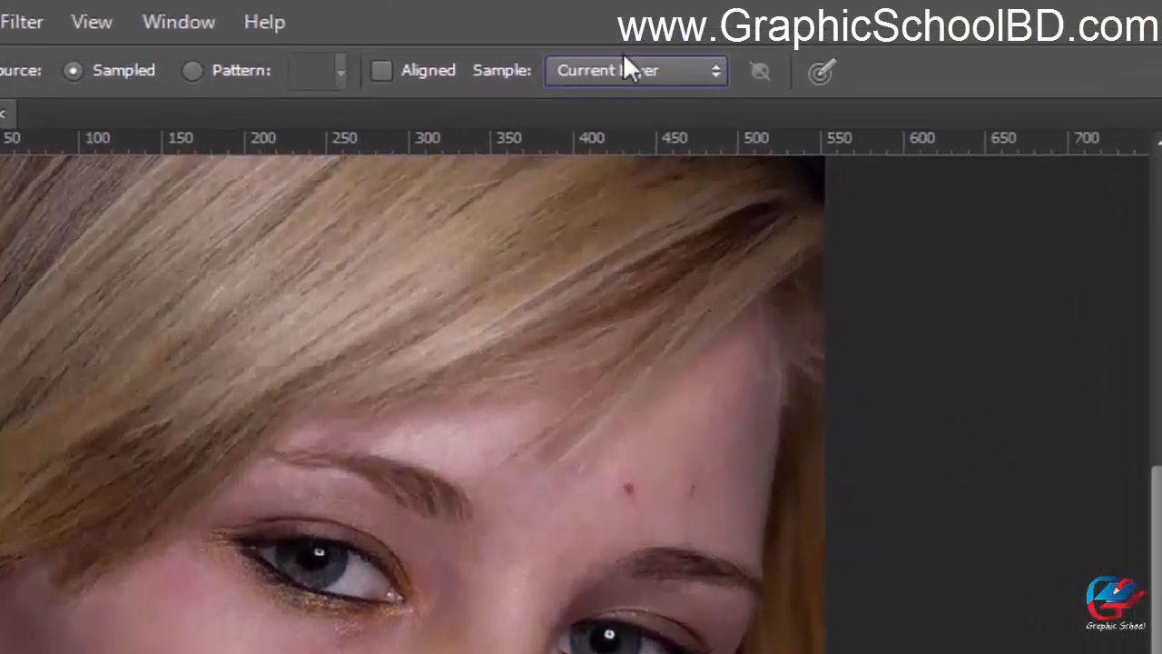
{"action": "left_click", "coordinate": [635, 43]}
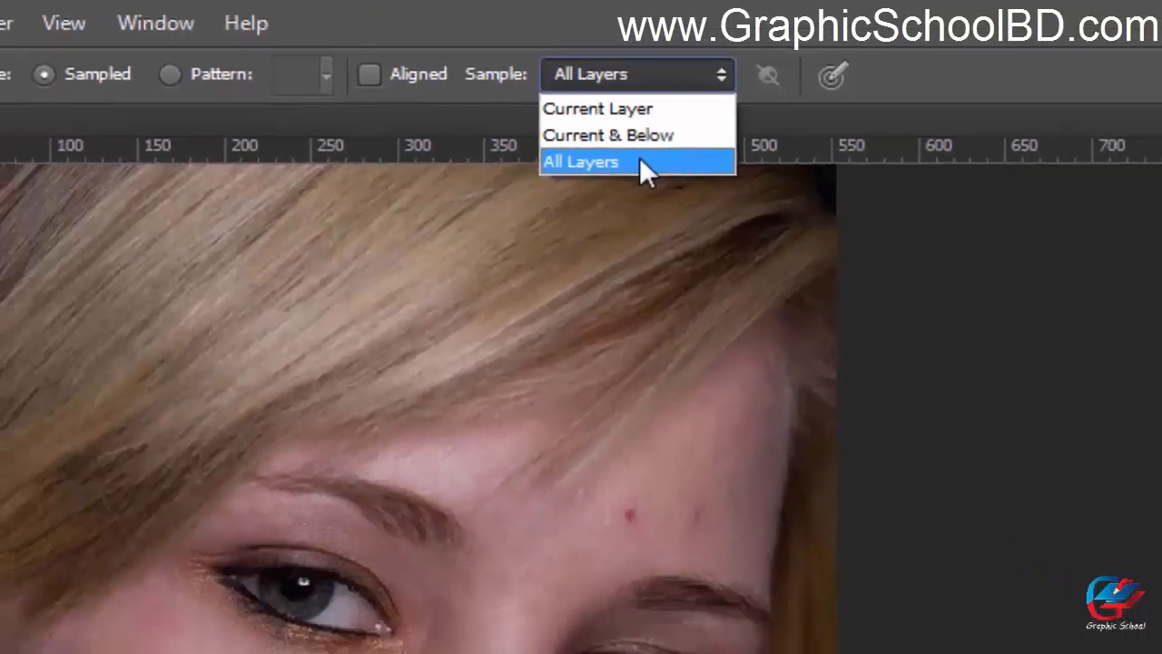
{"action": "left_click", "coordinate": [649, 207]}
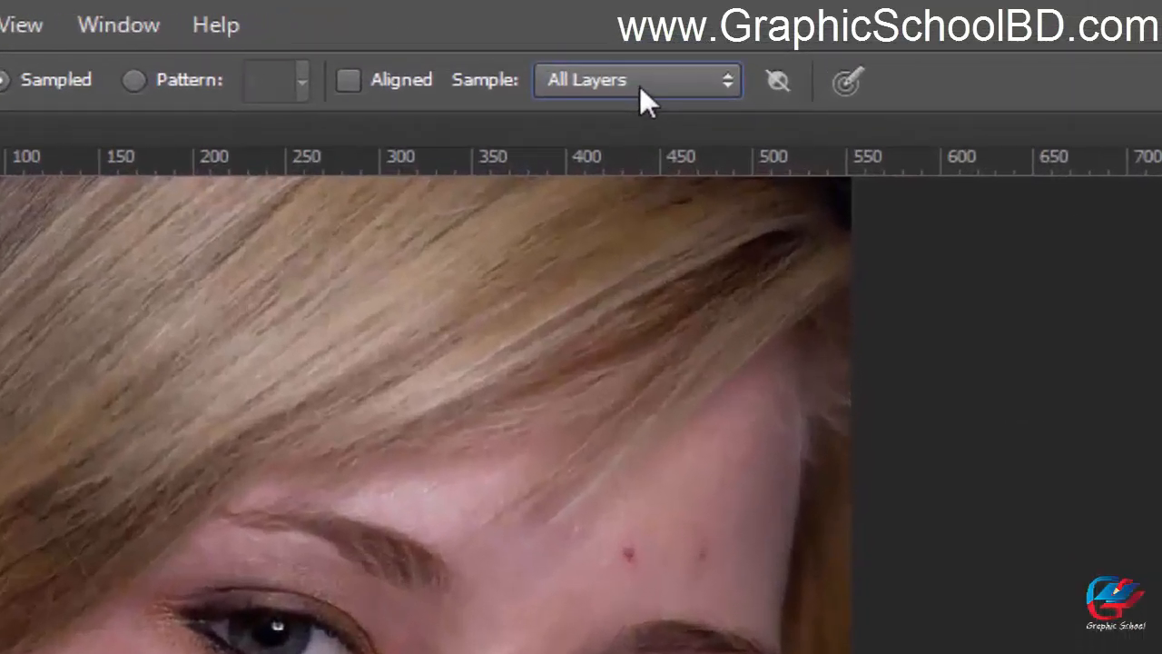
{"action": "left_click", "coordinate": [629, 53]}
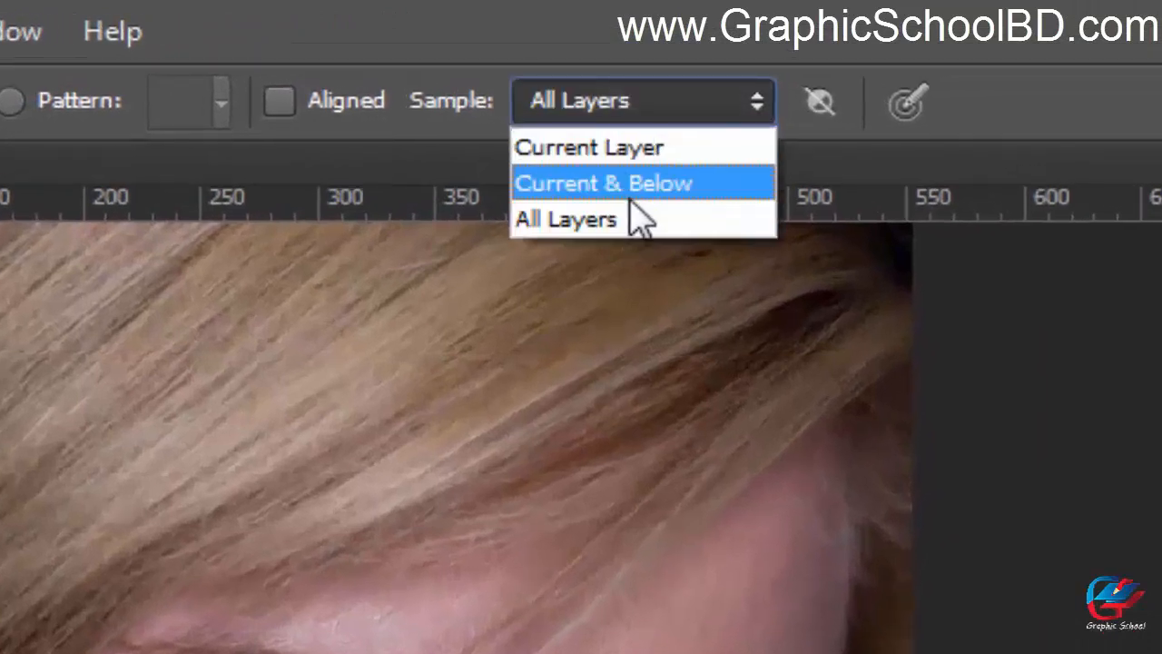
{"action": "left_click", "coordinate": [635, 197]}
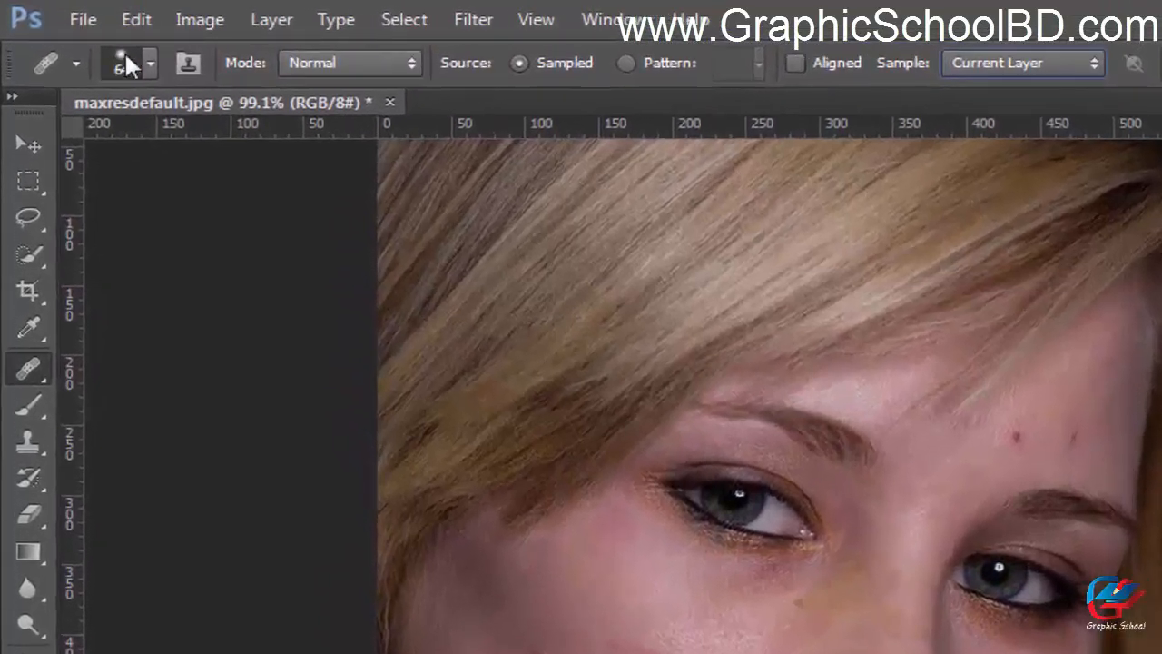
Step: Set the Healing Brush size to 24 px and make Layer 1 the active layer
{"action": "left_click", "coordinate": [126, 67]}
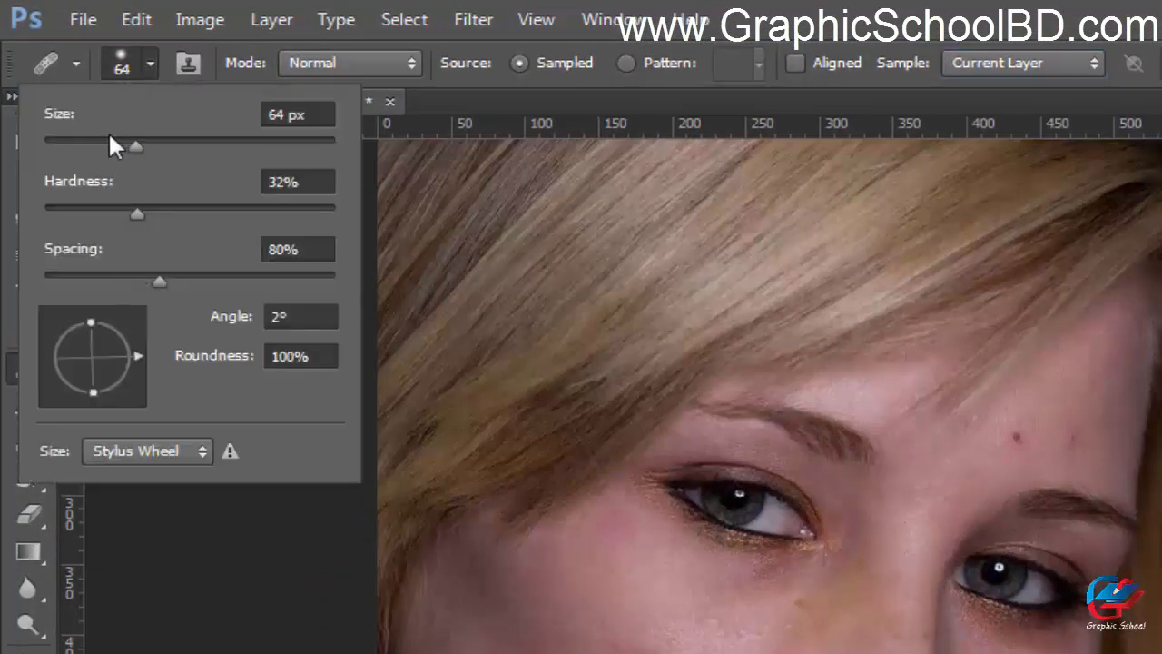
{"action": "left_click_drag", "start_coordinate": [133, 145], "coordinate": [78, 146]}
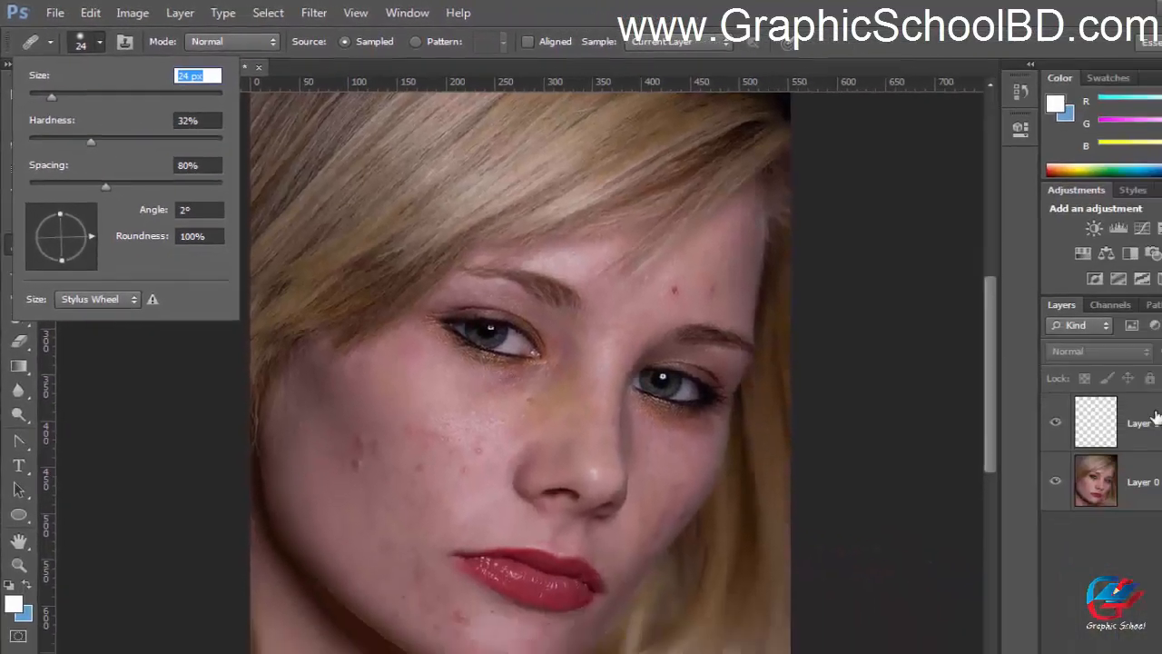
{"action": "left_click", "coordinate": [1155, 417]}
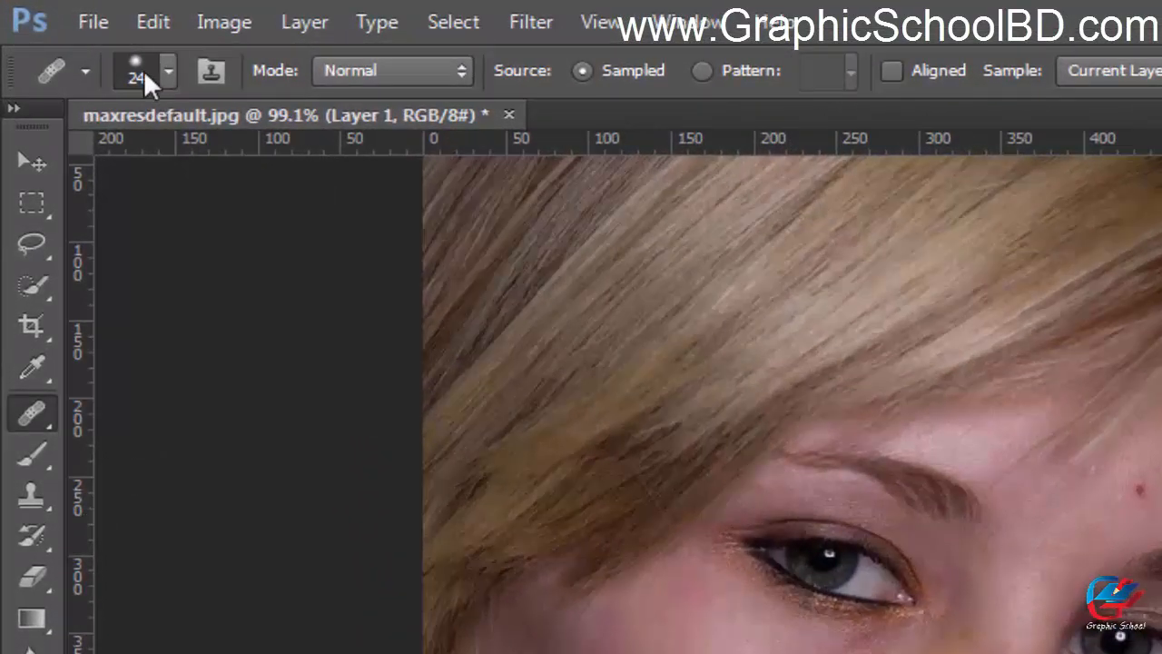
{"action": "left_click", "coordinate": [144, 72]}
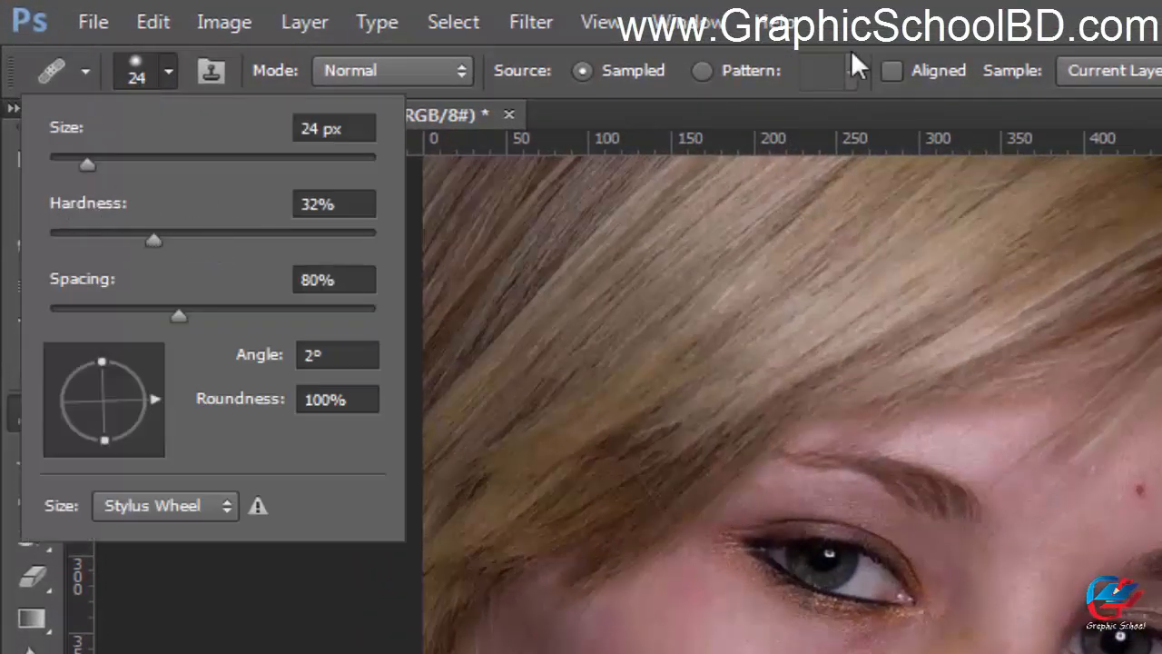
{"action": "left_click", "coordinate": [864, 14]}
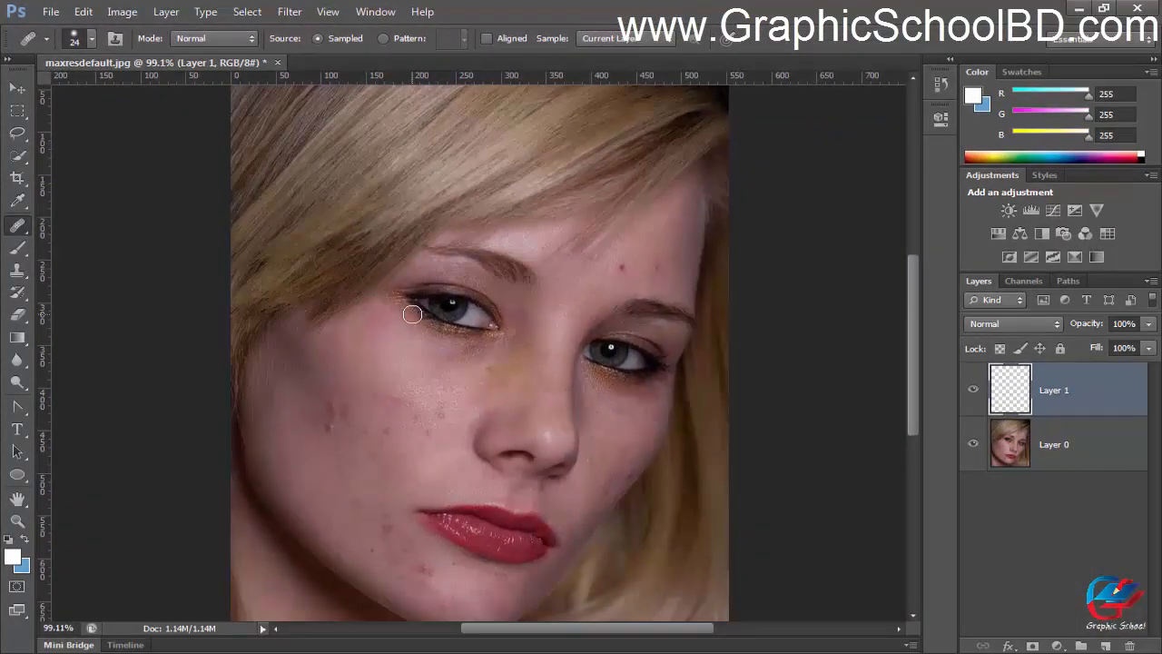
Step: Shrink the Healing Brush to 10 px
{"action": "key", "text": "bracketleft"}
{"action": "key", "text": "bracketleft"}
{"action": "key", "text": "bracketleft"}
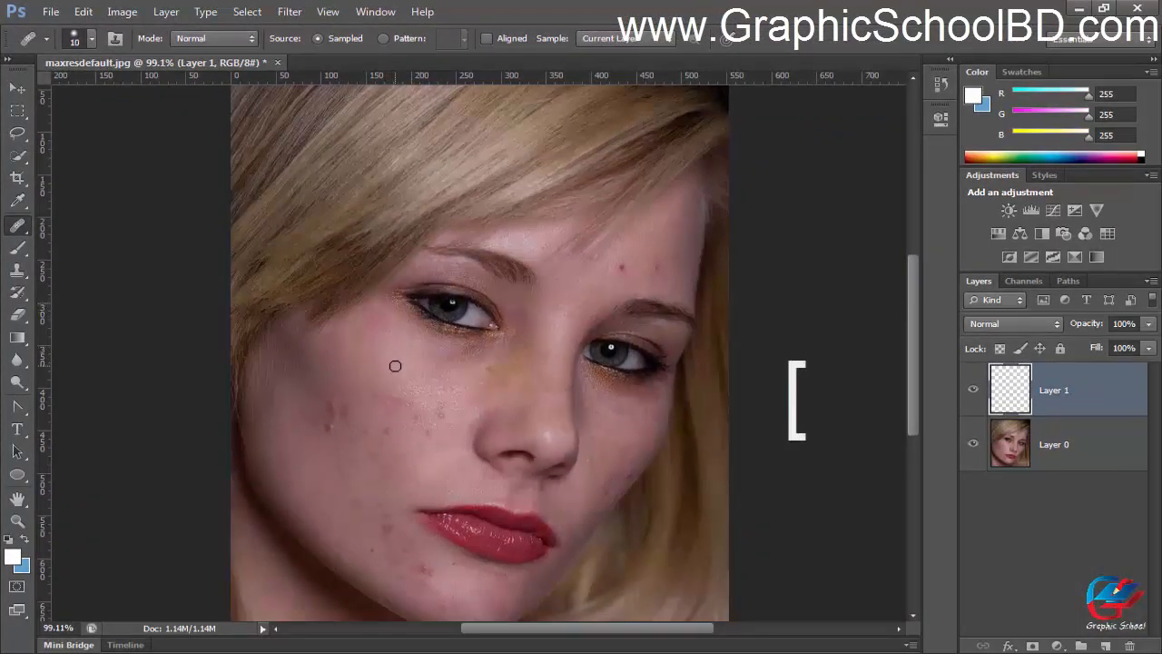
{"action": "key", "text": "bracketleft"}
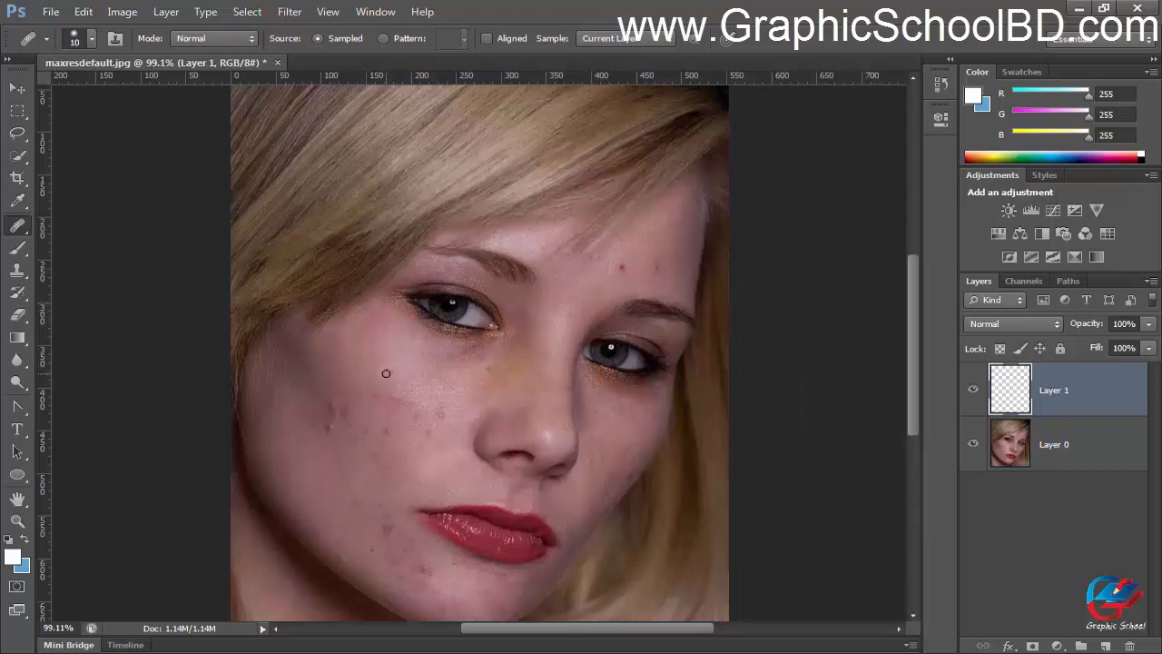
Step: Enlarge the Healing Brush to 200 px and bring it back down to 150 px
{"action": "key", "text": "bracketright"}
{"action": "key", "text": "bracketright"}
{"action": "key", "text": "bracketright"}
{"action": "key", "text": "bracketright"}
{"action": "key", "text": "bracketright"}
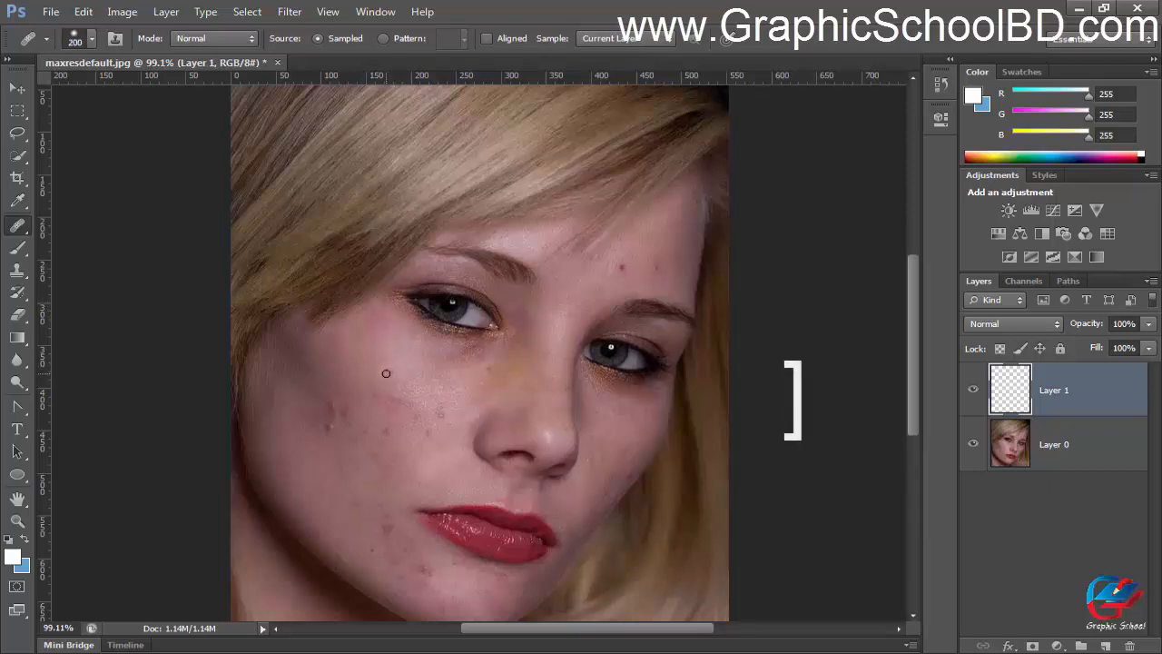
{"action": "key", "text": "bracketleft"}
{"action": "key", "text": "bracketleft"}
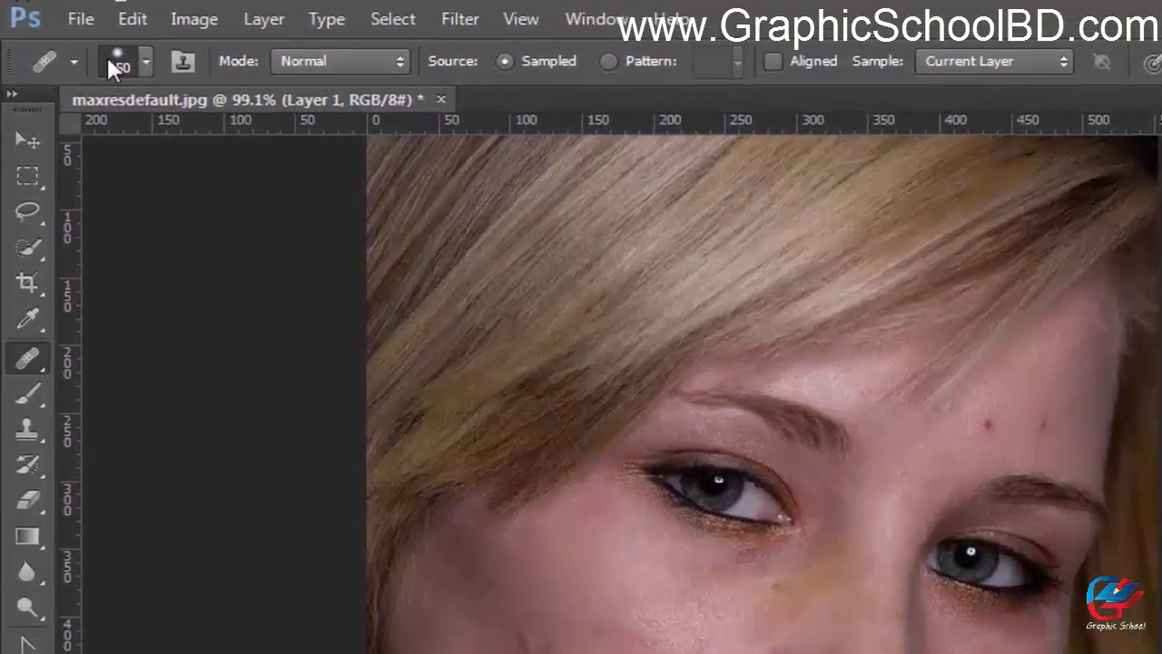
Step: Open the Healing Brush tip settings over the portrait and set the brush roundness to 50%
{"action": "left_click", "coordinate": [98, 41]}
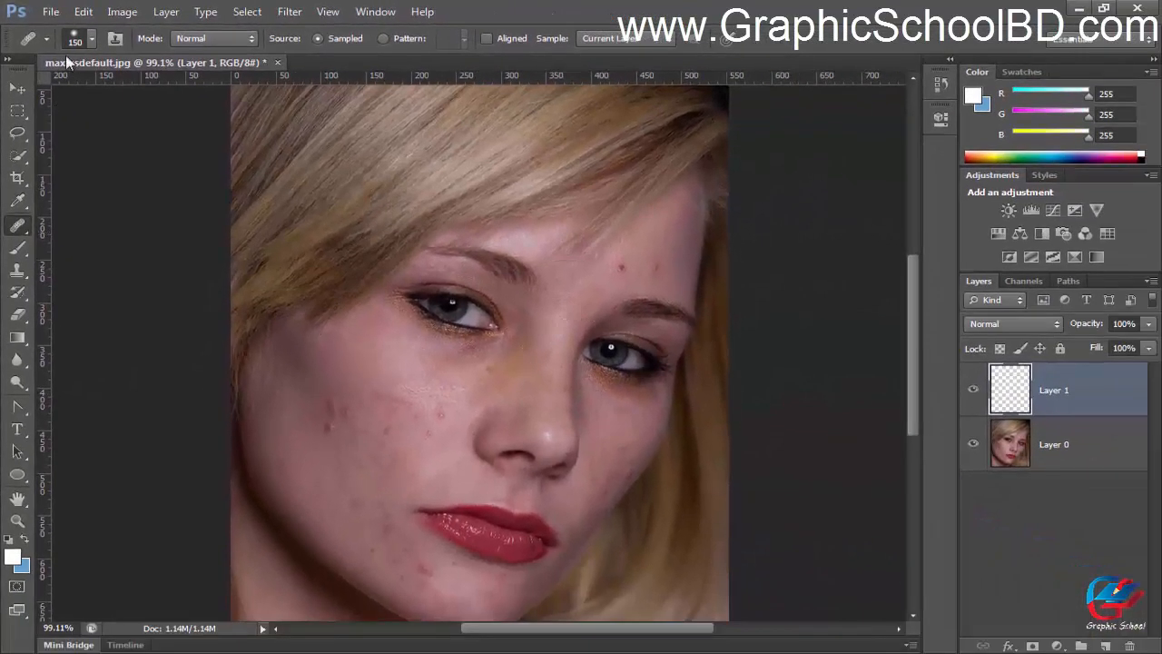
{"action": "left_click", "coordinate": [117, 65]}
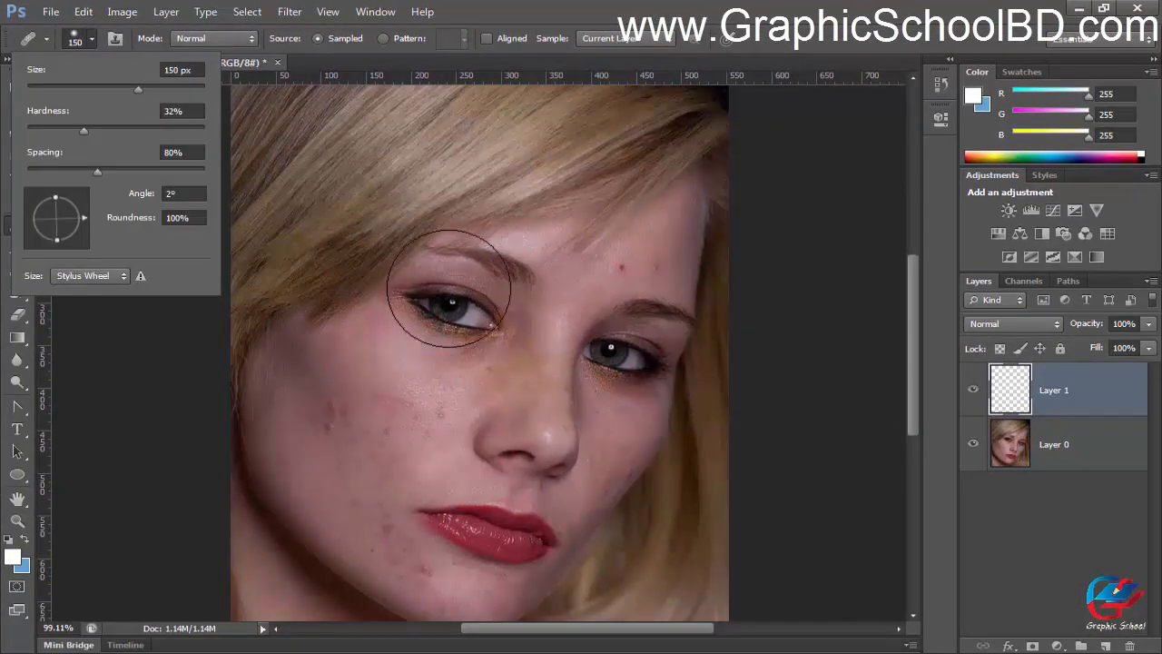
{"action": "right_click", "coordinate": [483, 299]}
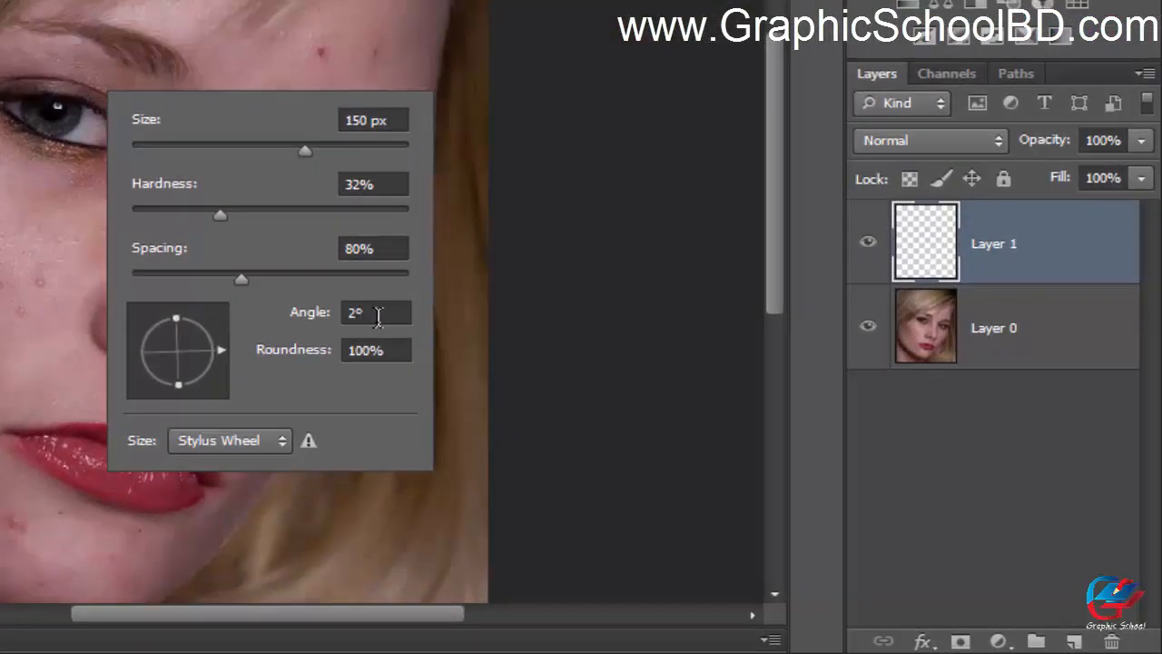
{"action": "left_click", "coordinate": [378, 314]}
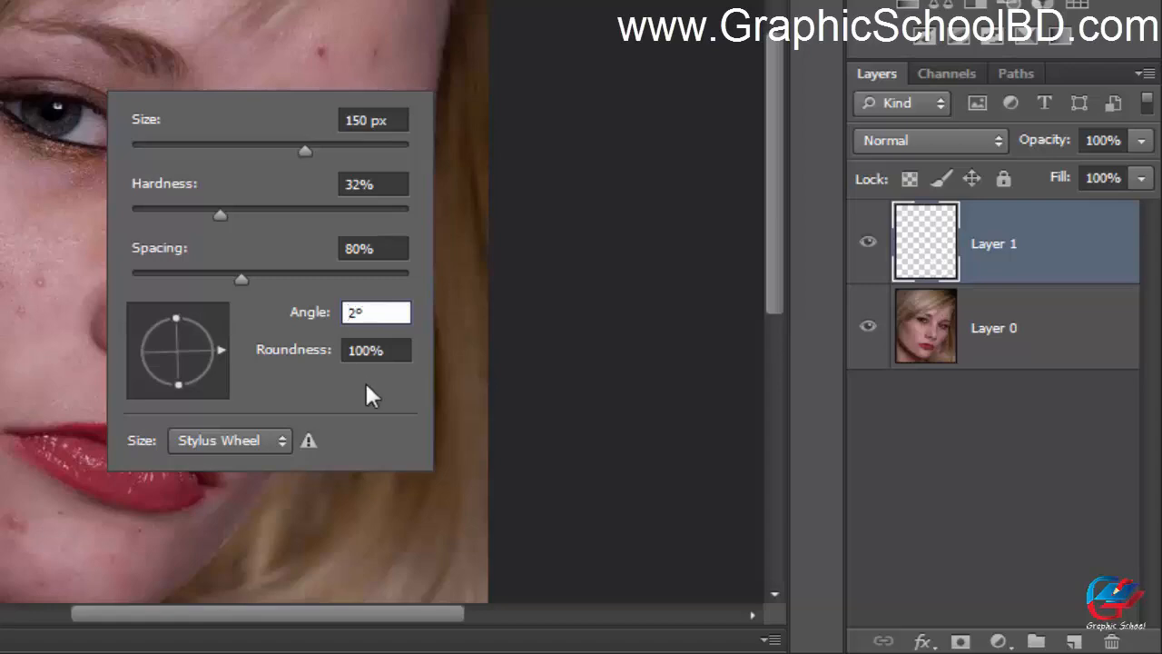
{"action": "left_click", "coordinate": [381, 353]}
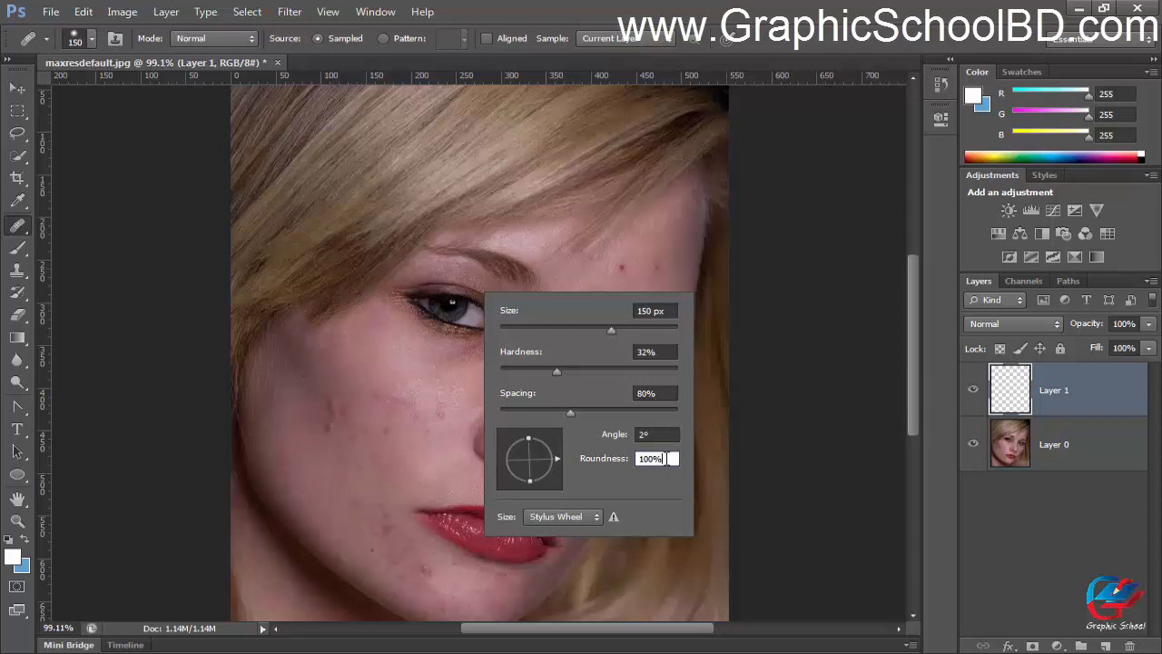
{"action": "left_click_drag", "start_coordinate": [667, 458], "coordinate": [608, 463]}
{"action": "type", "text": "50"}
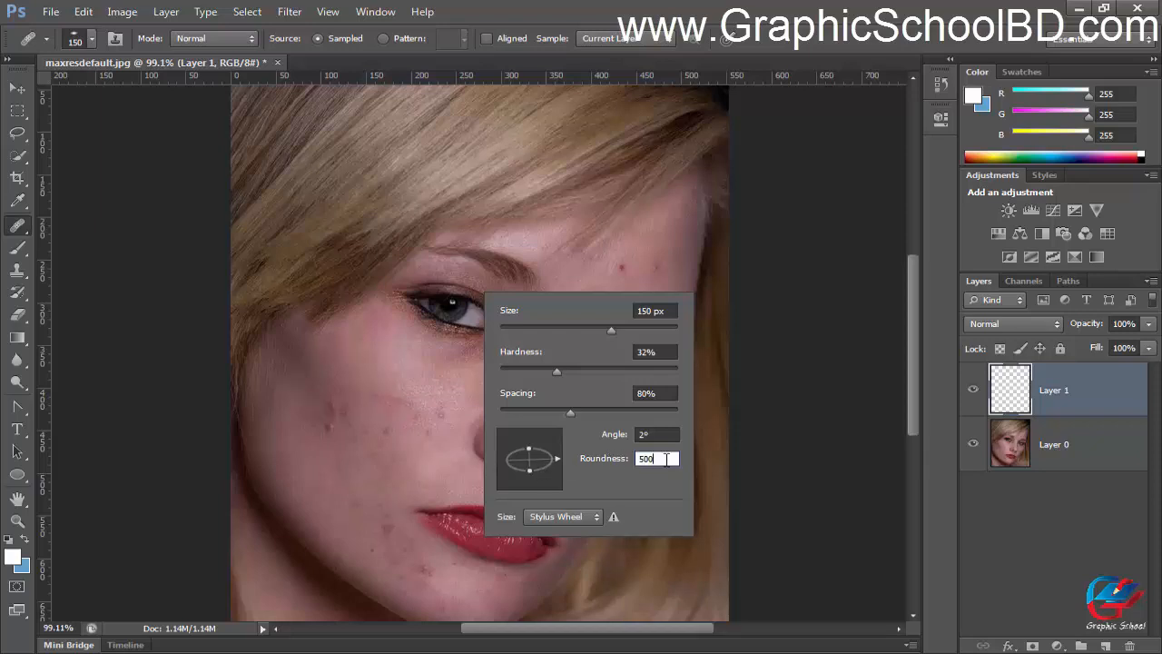
Step: Flatten the Healing Brush tip completely by setting its roundness to 0%
{"action": "key", "text": "BackSpace"}
{"action": "key", "text": "BackSpace"}
{"action": "type", "text": "0"}
{"action": "key", "text": "Return"}
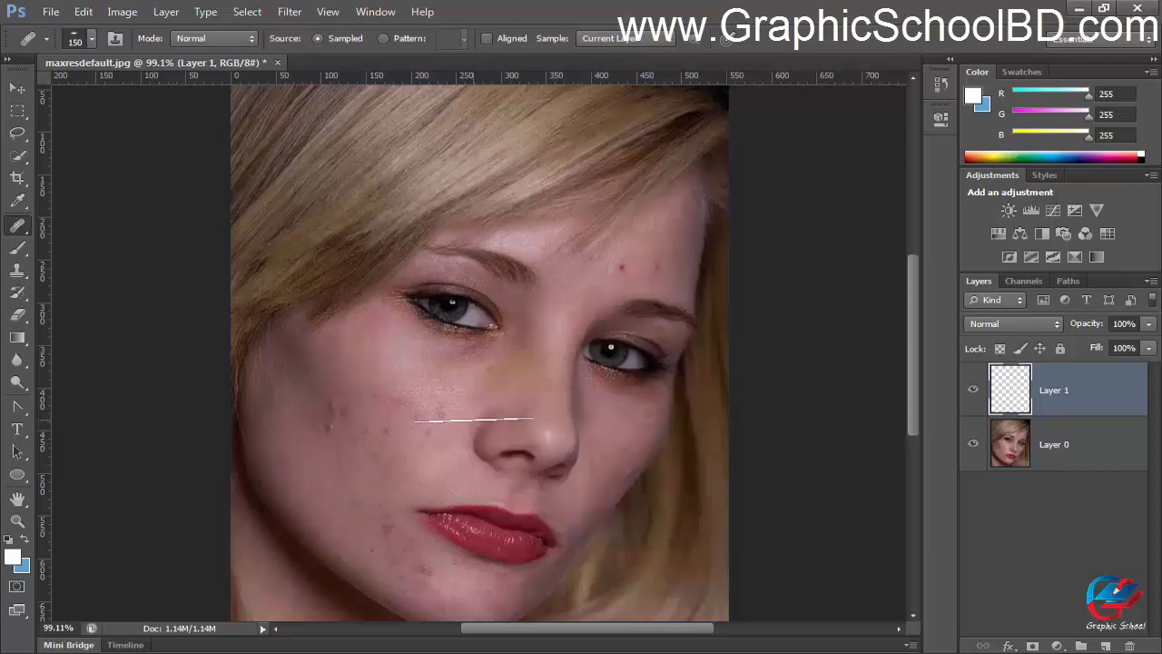
Step: Reopen the brush tip settings and restore the Healing Brush roundness to 100%
{"action": "right_click", "coordinate": [399, 284]}
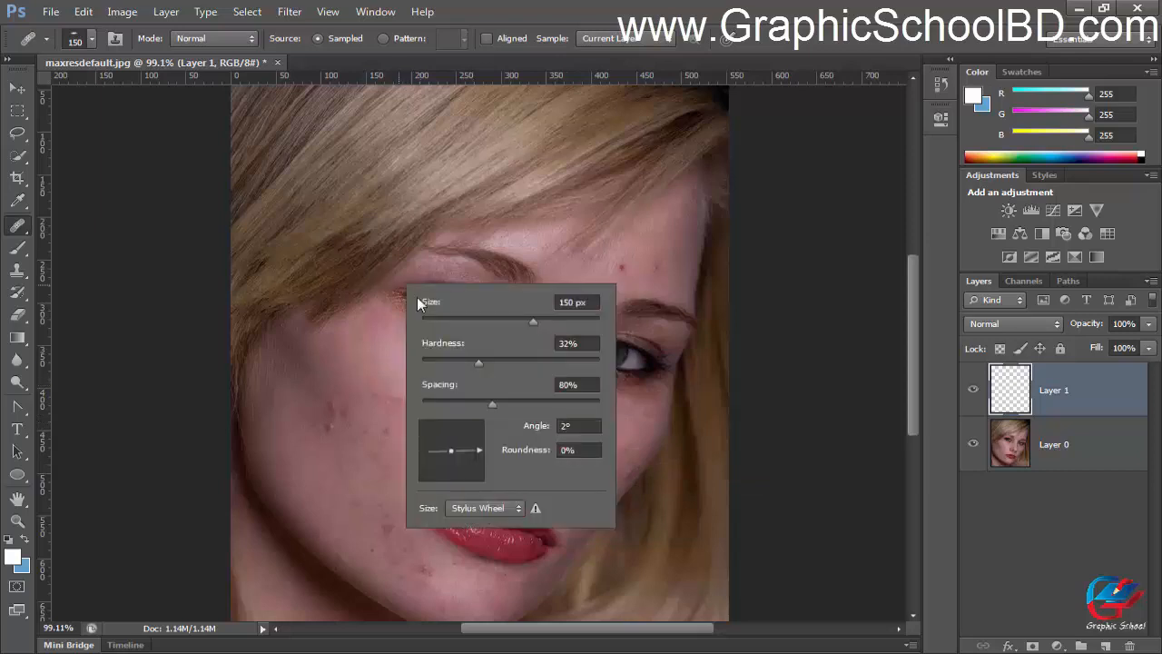
{"action": "left_click", "coordinate": [567, 449]}
{"action": "left_click_drag", "start_coordinate": [570, 450], "coordinate": [499, 453]}
{"action": "type", "text": "1"}
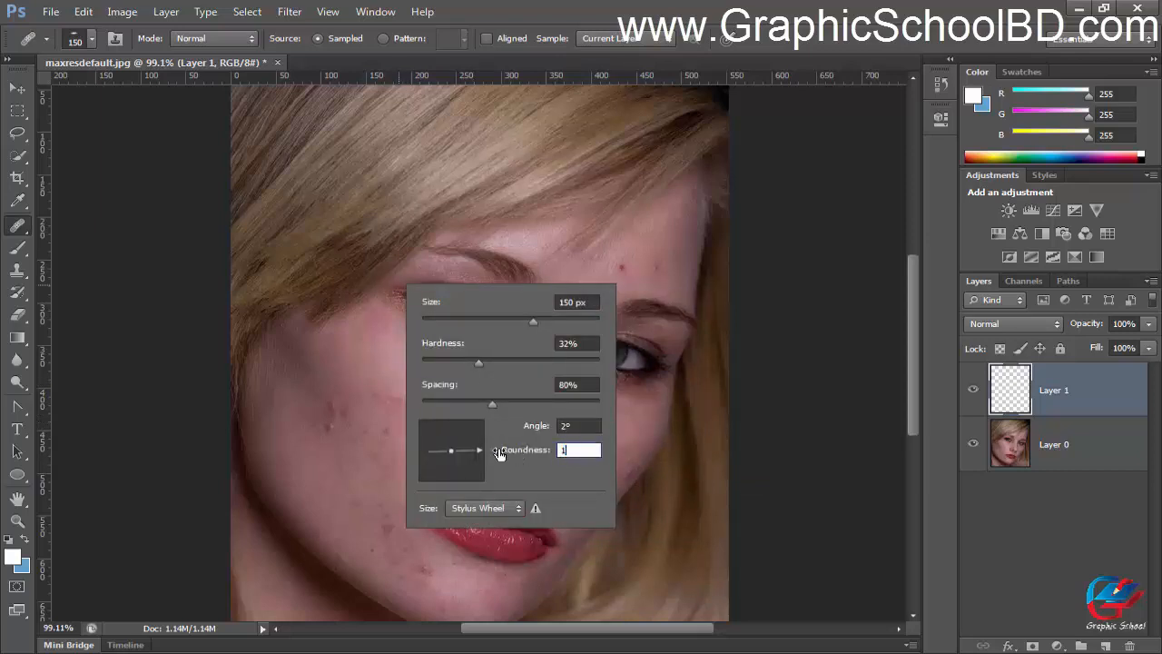
{"action": "type", "text": "00"}
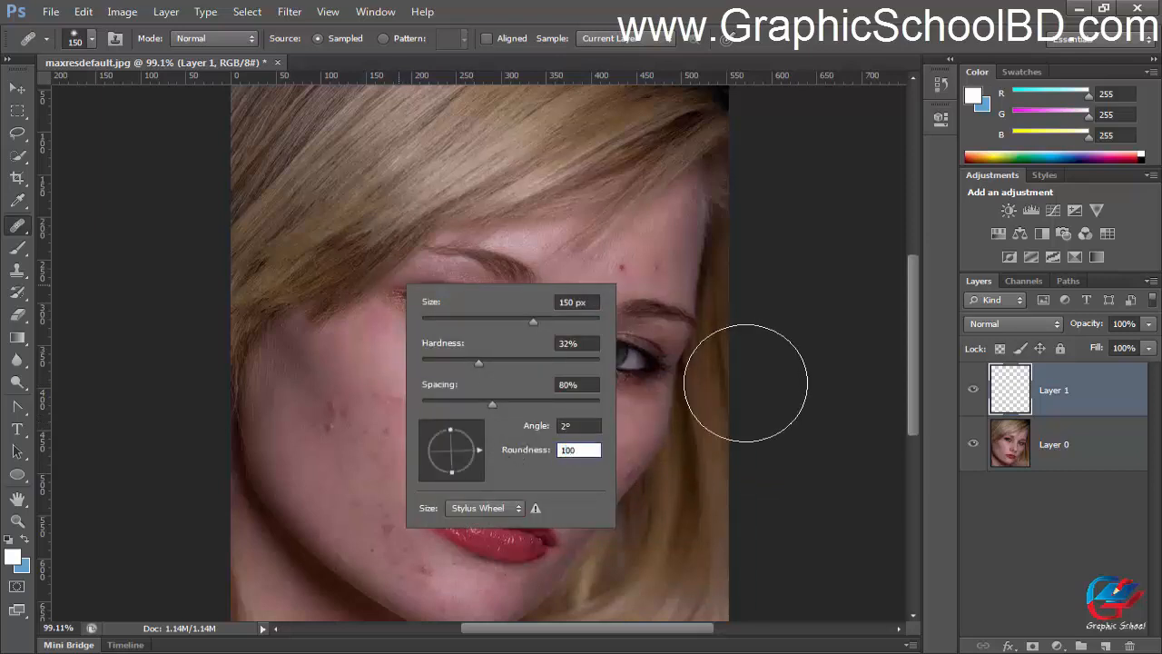
Step: Set the Healing Brush tip angle to 180°
{"action": "left_click", "coordinate": [575, 426]}
{"action": "left_click", "coordinate": [590, 451]}
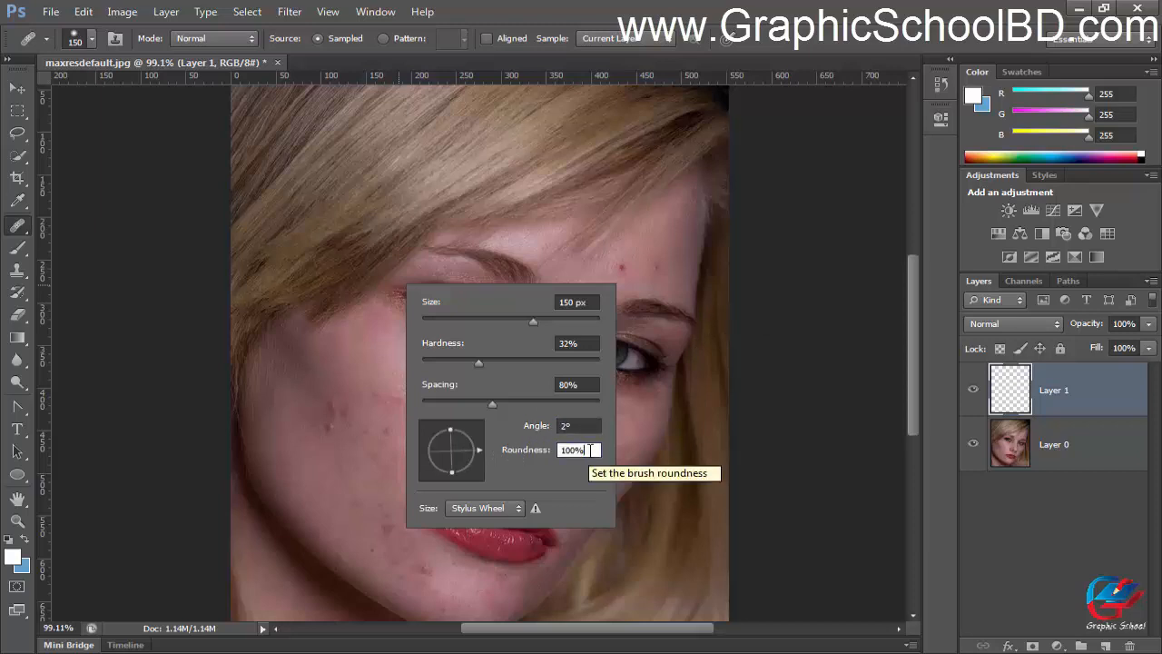
{"action": "left_click", "coordinate": [571, 425]}
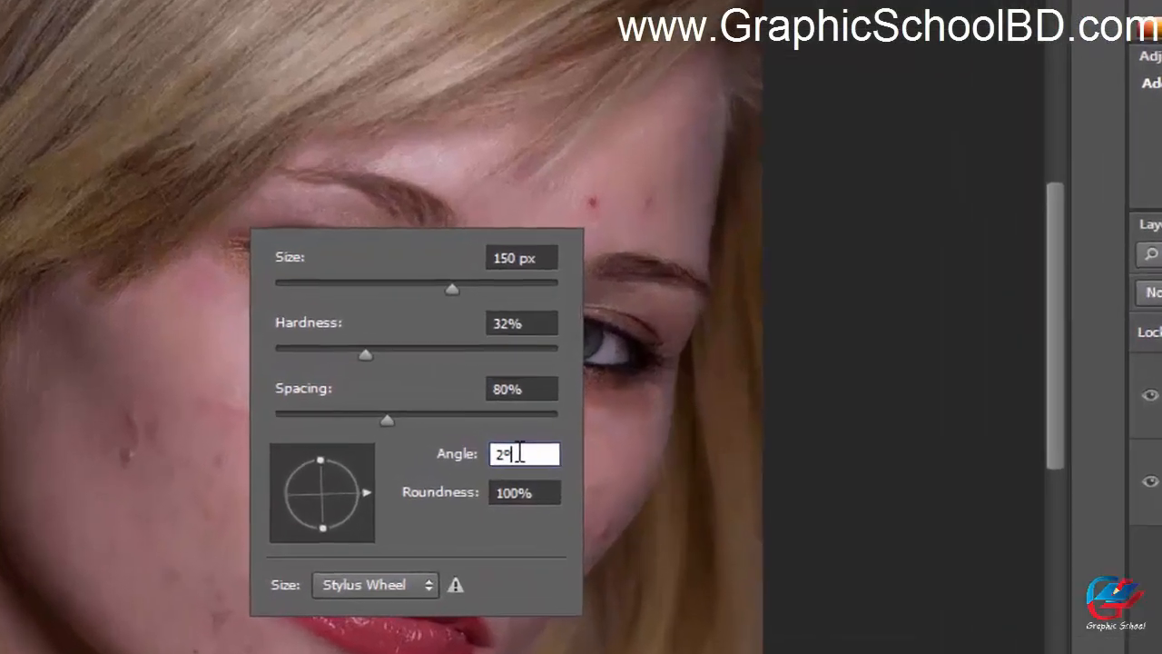
{"action": "left_click_drag", "start_coordinate": [519, 453], "coordinate": [490, 456]}
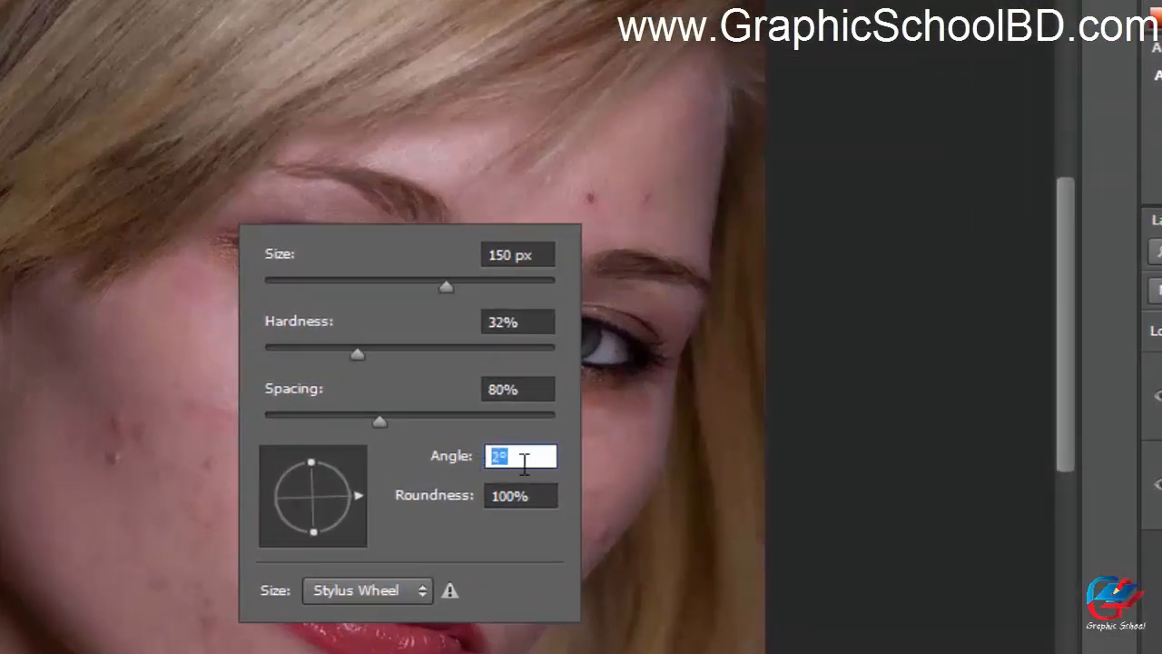
{"action": "left_click", "coordinate": [524, 458]}
{"action": "left_click_drag", "start_coordinate": [521, 456], "coordinate": [450, 465]}
{"action": "type", "text": "180"}
{"action": "key", "text": "Return"}
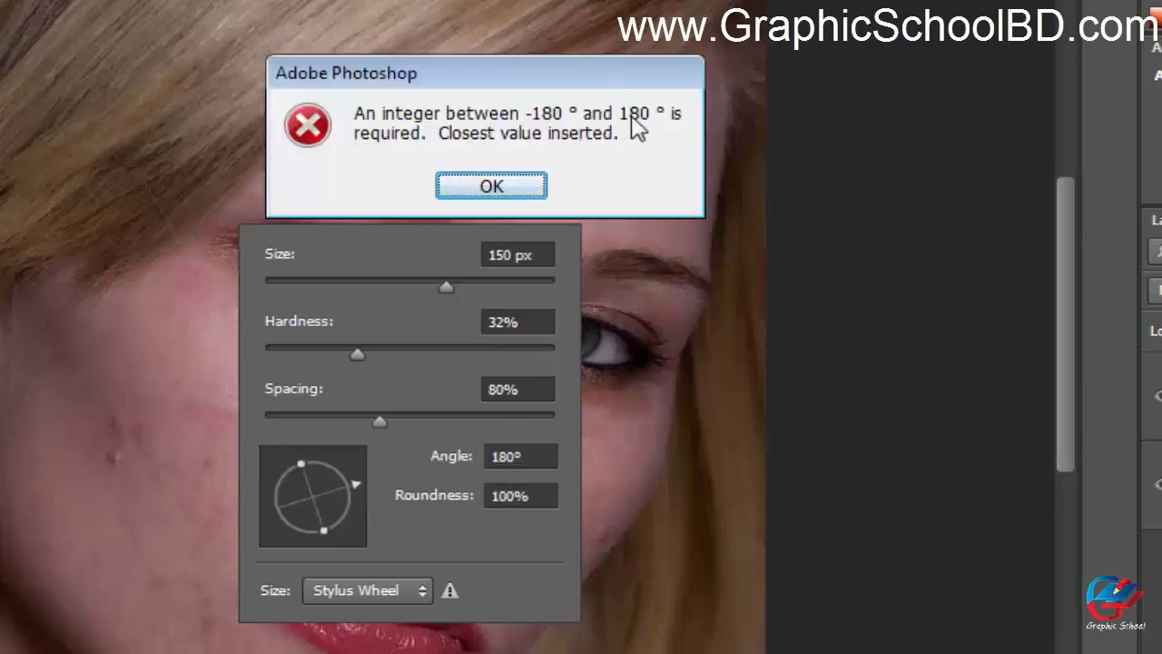
{"action": "left_click", "coordinate": [504, 187]}
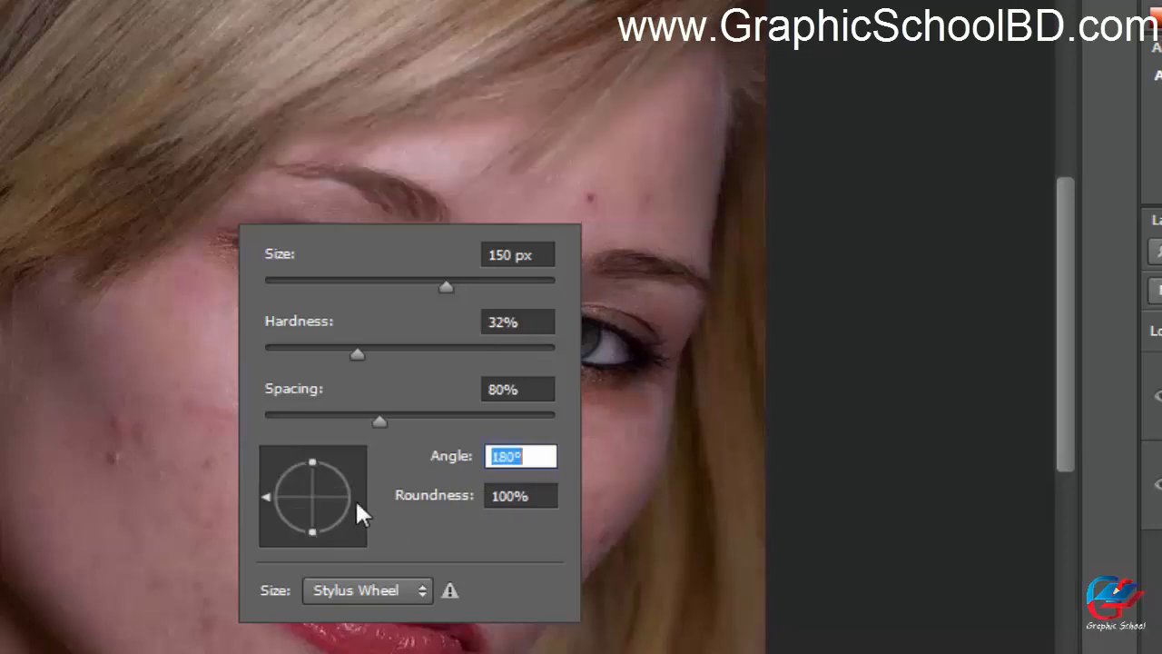
{"action": "key", "text": "Return"}
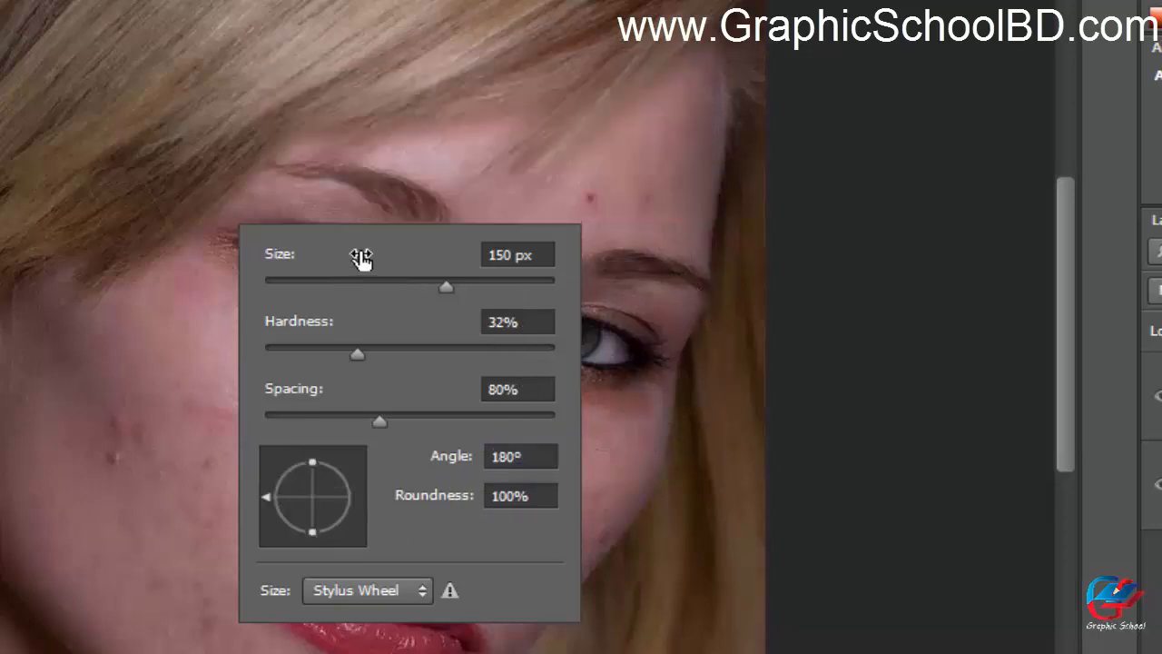
Step: Enlarge the Healing Brush to 187 px and rotate its tip to an angle of 44°
{"action": "left_click_drag", "start_coordinate": [361, 259], "coordinate": [397, 265]}
{"action": "mouse_move", "coordinate": [319, 487]}
{"action": "left_mouse_down"}
{"action": "mouse_move", "coordinate": [308, 459]}
{"action": "mouse_move", "coordinate": [290, 473]}
{"action": "mouse_move", "coordinate": [321, 472]}
{"action": "mouse_move", "coordinate": [292, 474]}
{"action": "left_mouse_up"}
{"action": "left_click_drag", "start_coordinate": [491, 456], "coordinate": [382, 502]}
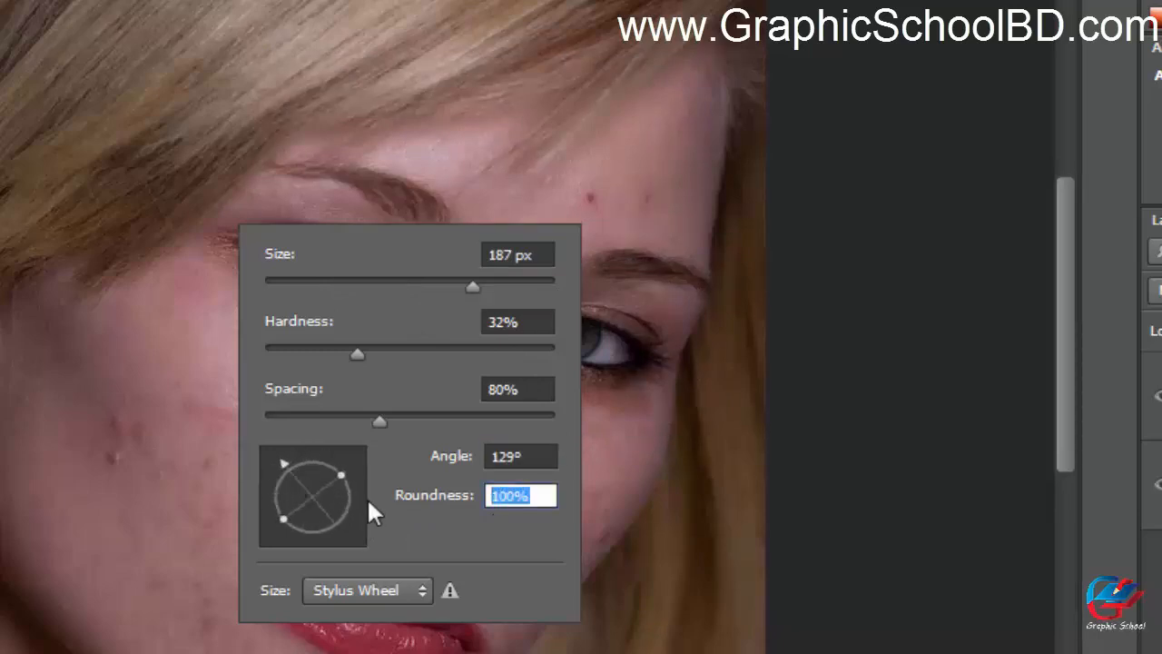
{"action": "type", "text": "500"}
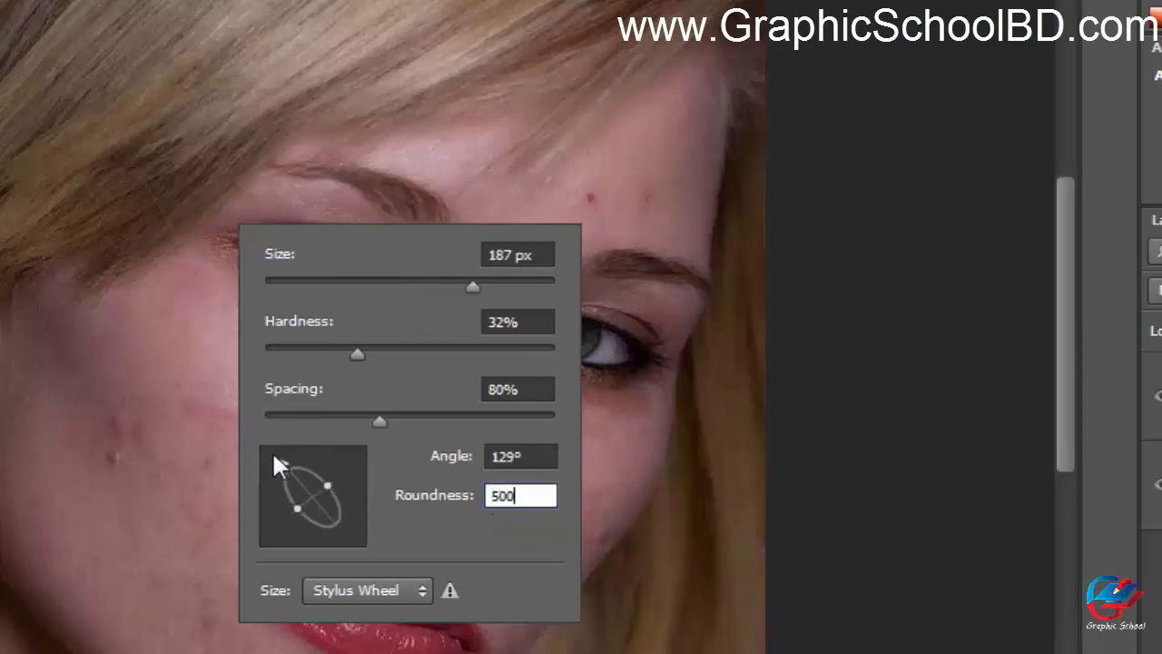
{"action": "left_click_drag", "start_coordinate": [284, 458], "coordinate": [350, 461]}
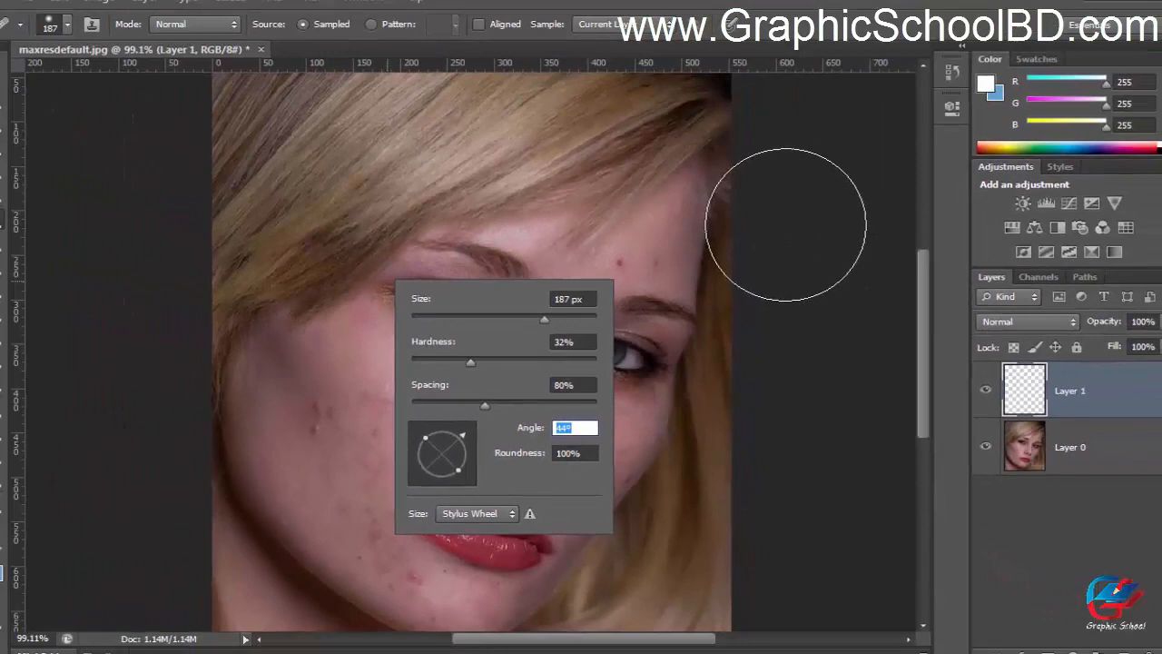
{"action": "left_click", "coordinate": [801, 203]}
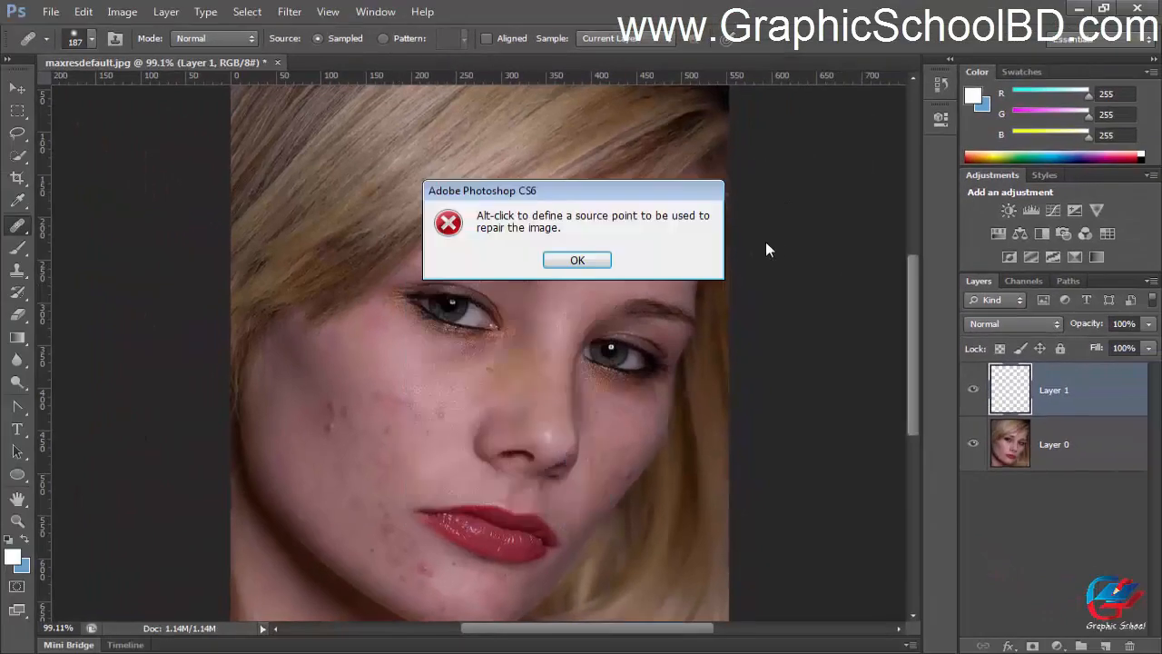
{"action": "left_click", "coordinate": [578, 260]}
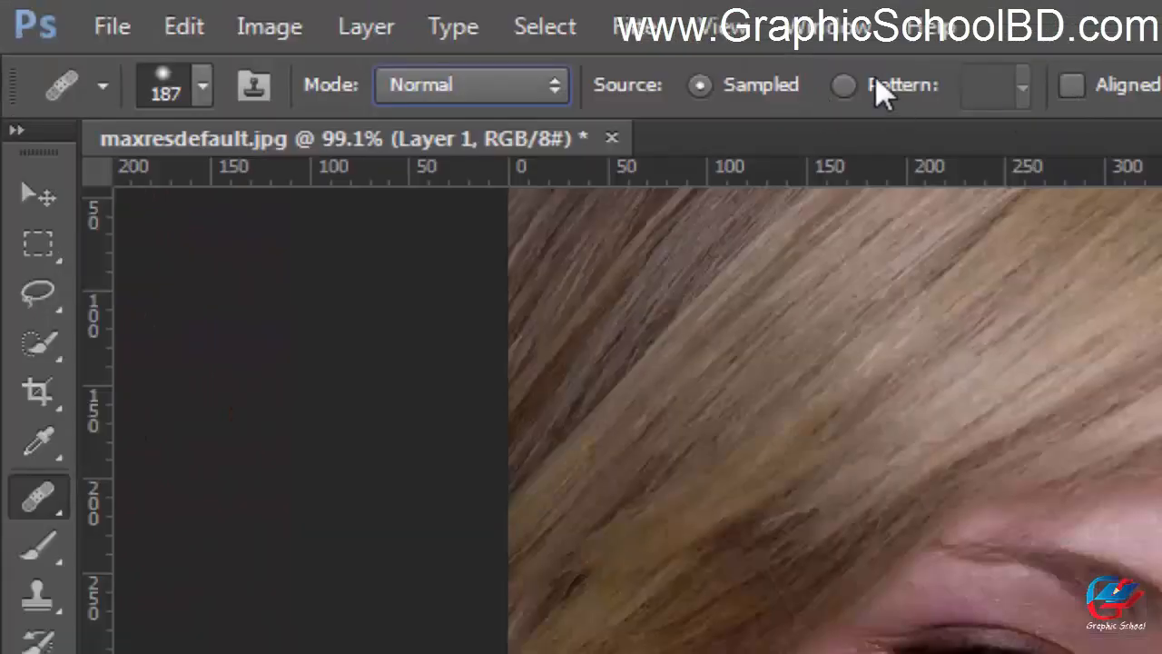
Step: Switch the Healing Brush source to Pattern, try the dark gold swatch and choose the plain tan one
{"action": "left_click", "coordinate": [863, 82]}
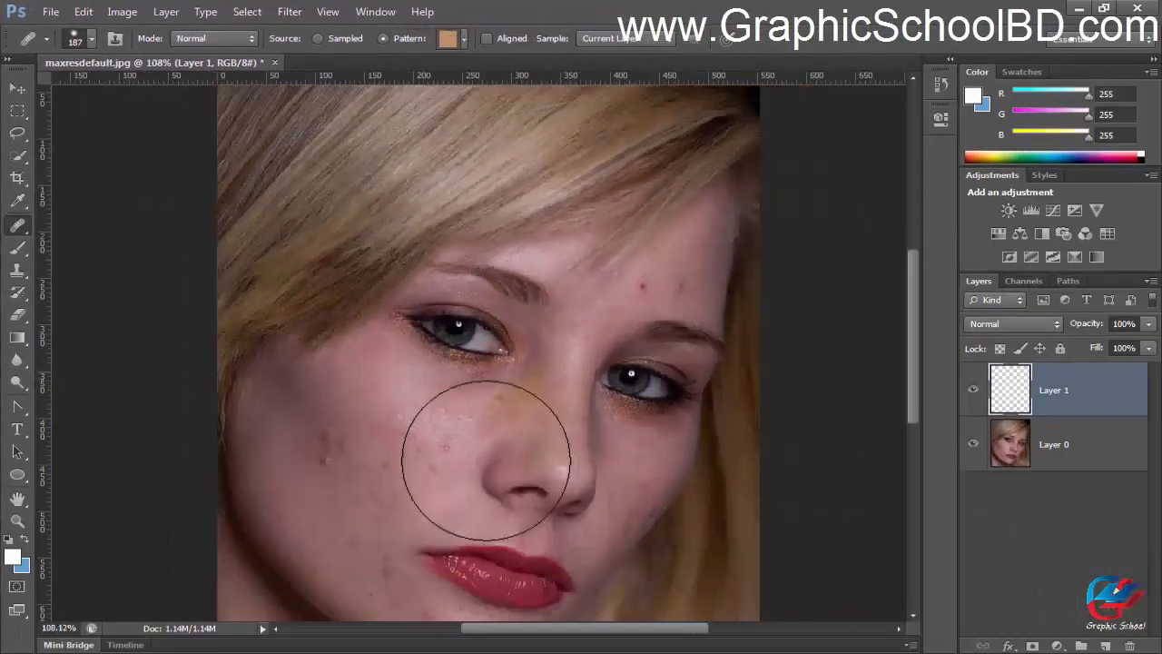
{"action": "scroll", "coordinate": [485, 458], "scroll_direction": "up", "scroll_amount": 3}
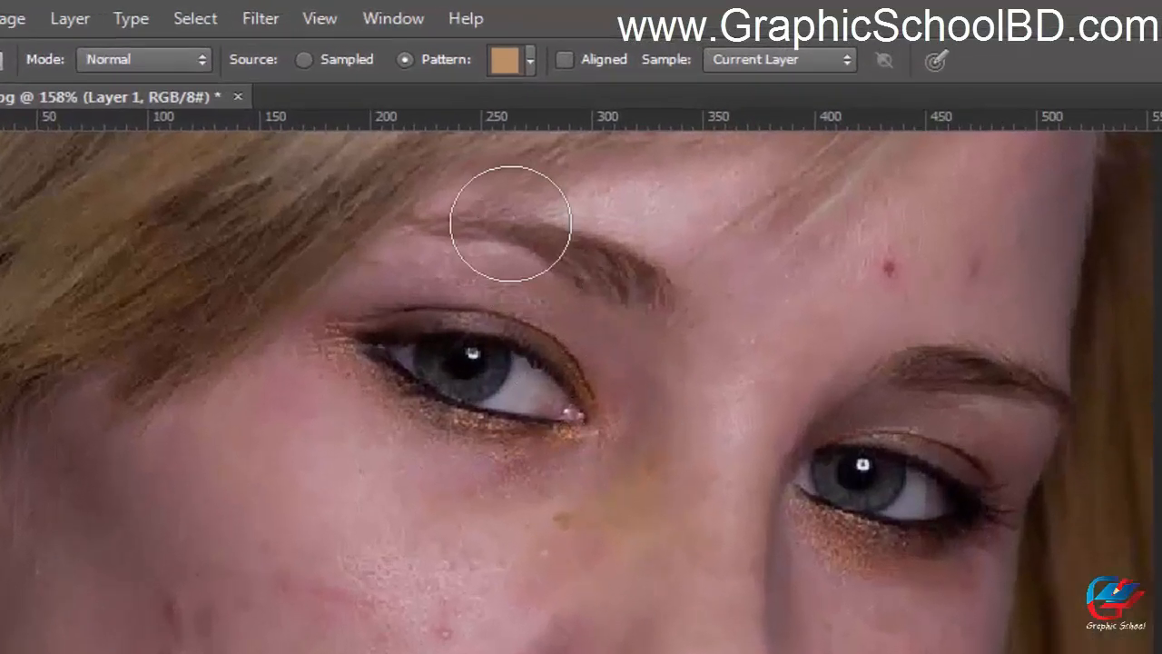
{"action": "left_click", "coordinate": [530, 59]}
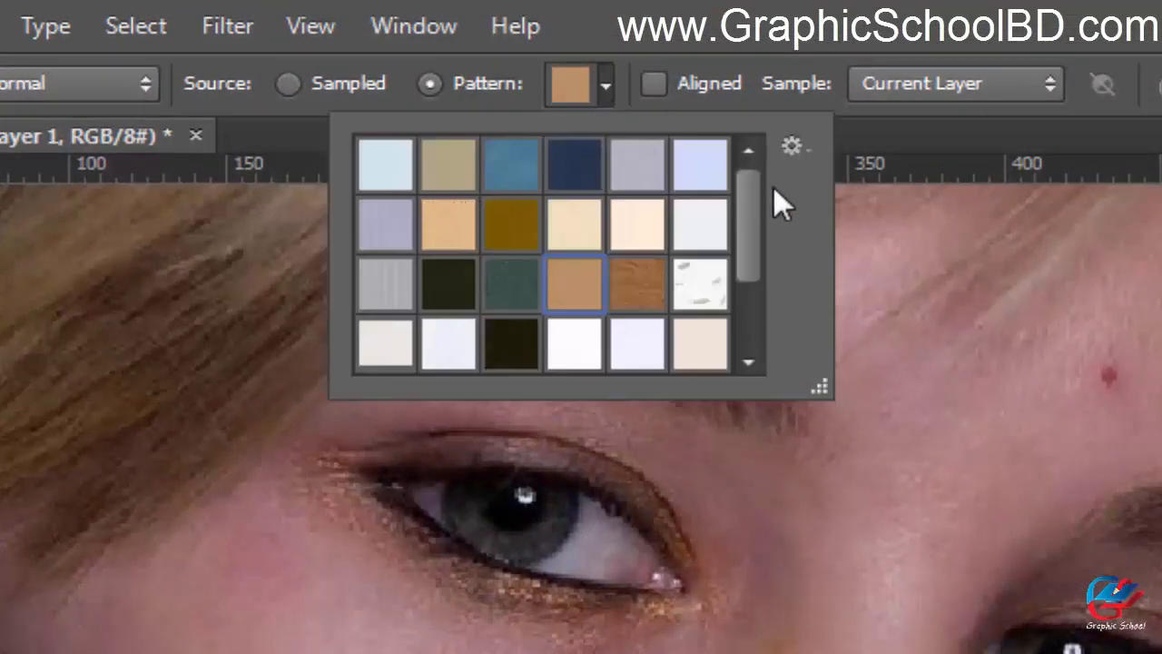
{"action": "left_click_drag", "start_coordinate": [751, 180], "coordinate": [718, 176]}
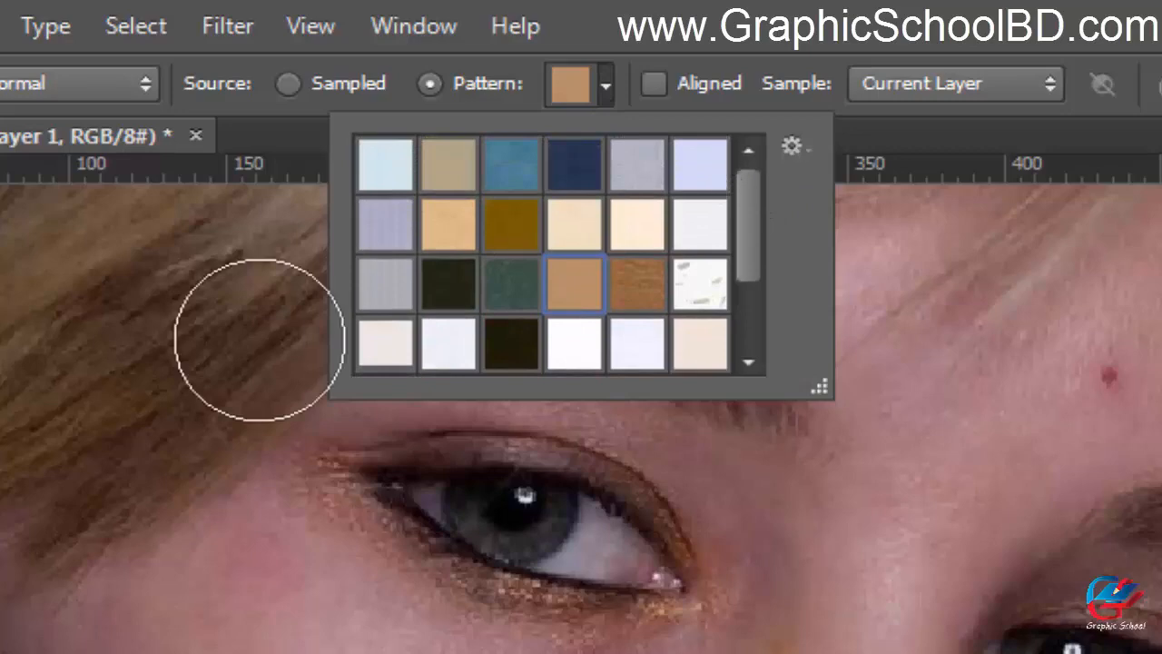
{"action": "left_click", "coordinate": [515, 227]}
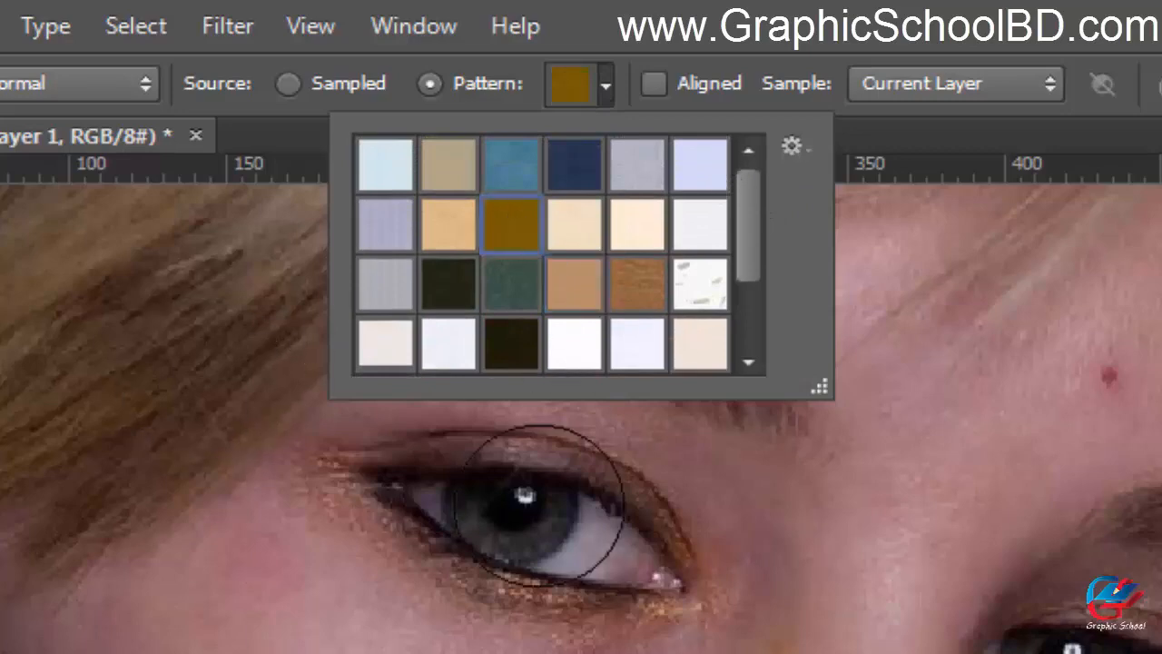
{"action": "left_click", "coordinate": [568, 296]}
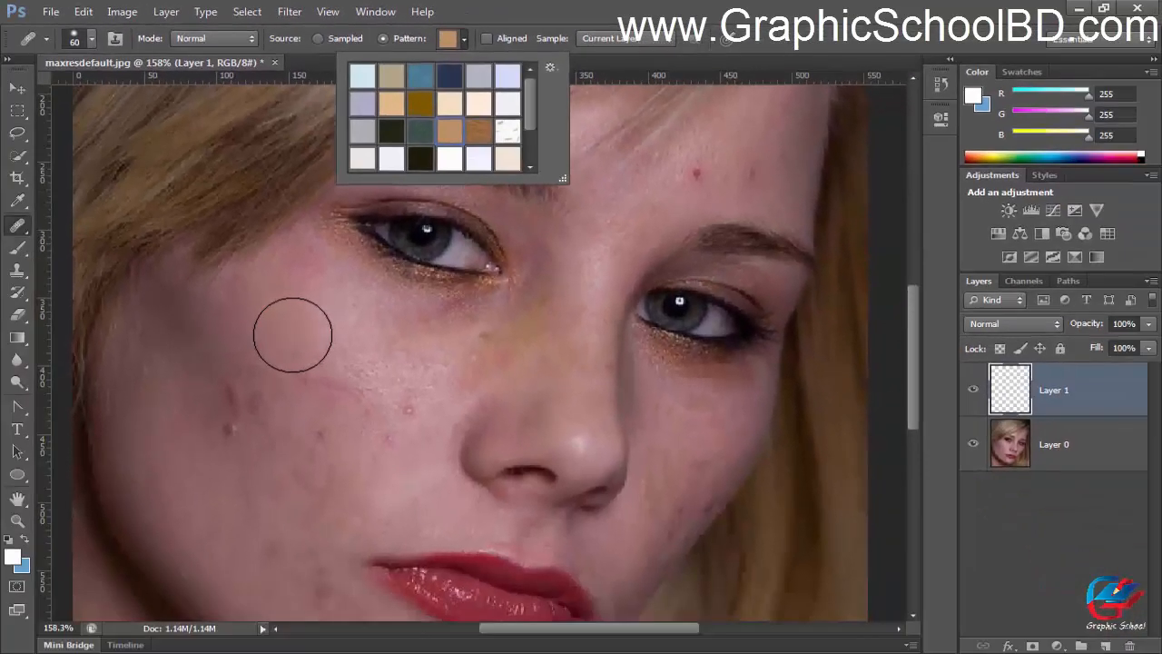
{"action": "left_click", "coordinate": [540, 13]}
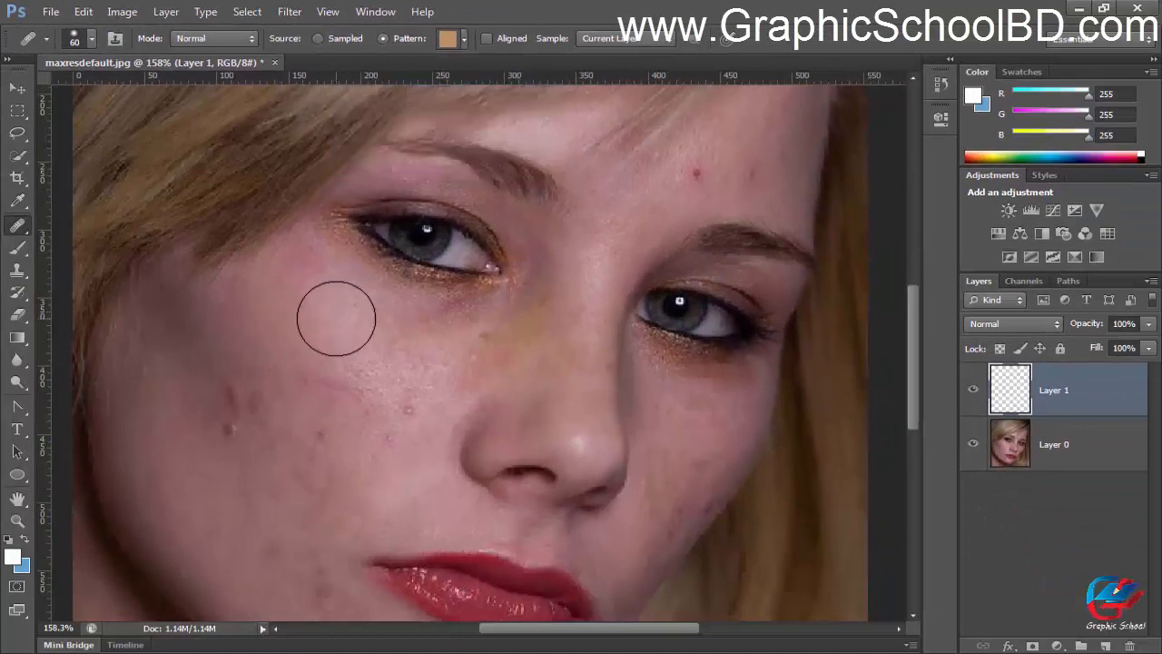
Step: Return the Healing Brush source to Sampled and try healing the cheek without defining a source point
{"action": "scroll", "coordinate": [356, 313], "scroll_direction": "down", "scroll_amount": 2}
{"action": "scroll", "coordinate": [351, 399], "scroll_direction": "up", "scroll_amount": 2}
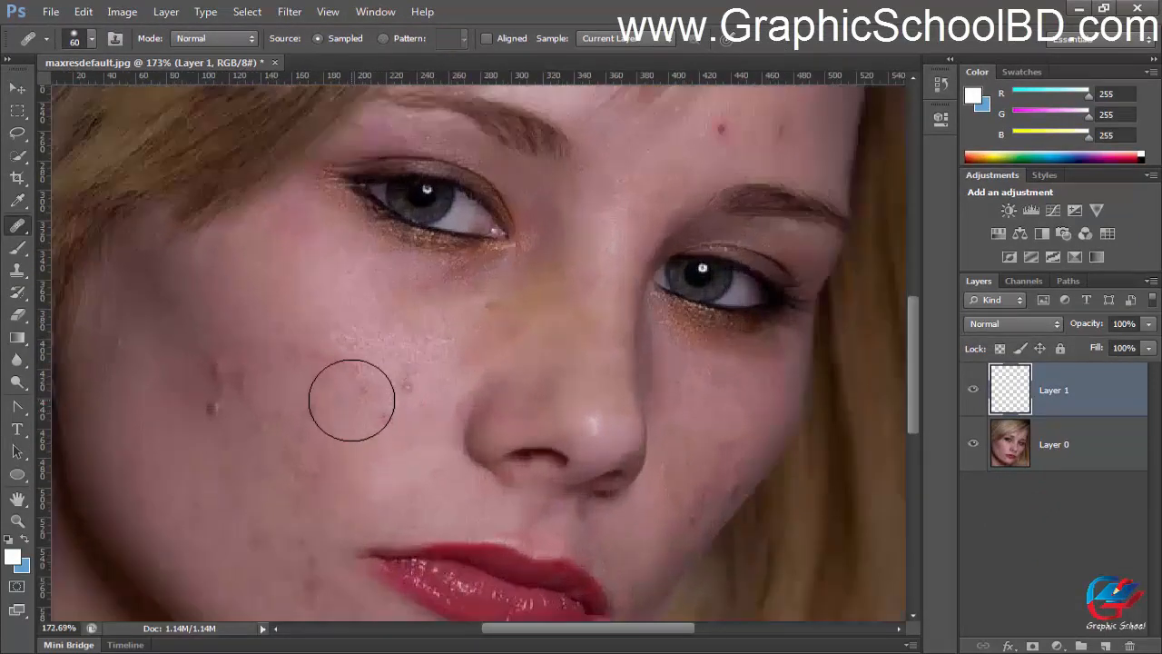
{"action": "left_click", "coordinate": [270, 317]}
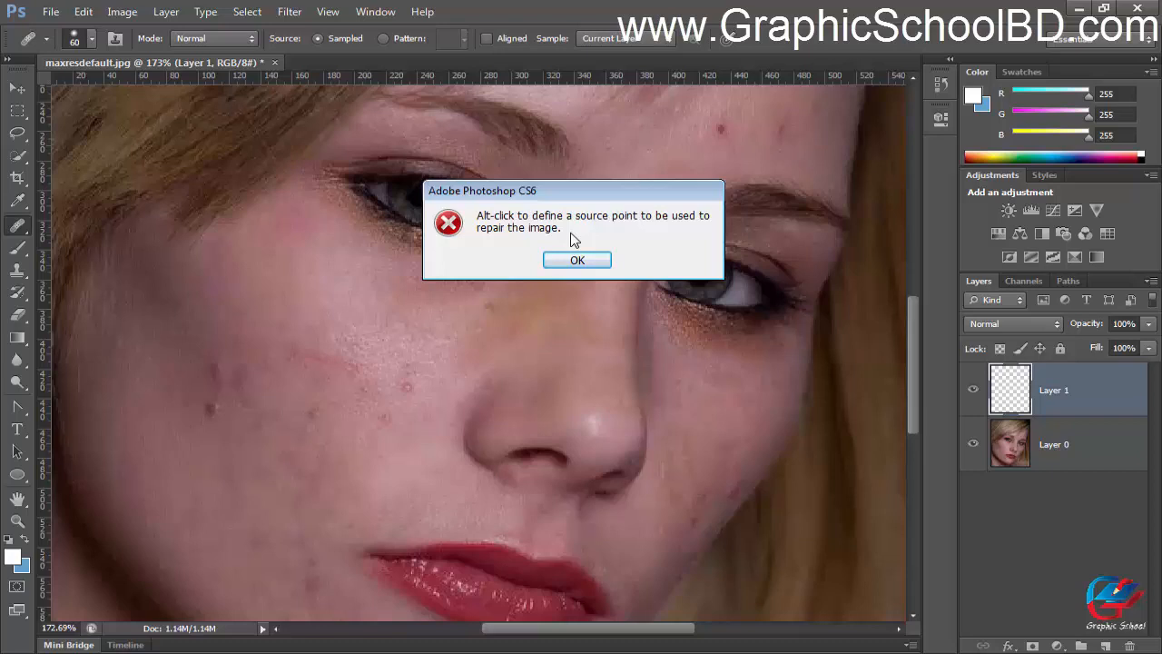
{"action": "key", "text": "alt"}
{"action": "left_click", "coordinate": [577, 261]}
Step: Reduce the Healing Brush size to 15 px for the small blemishes on the cheek
{"action": "scroll", "coordinate": [311, 384], "scroll_direction": "up", "scroll_amount": 2}
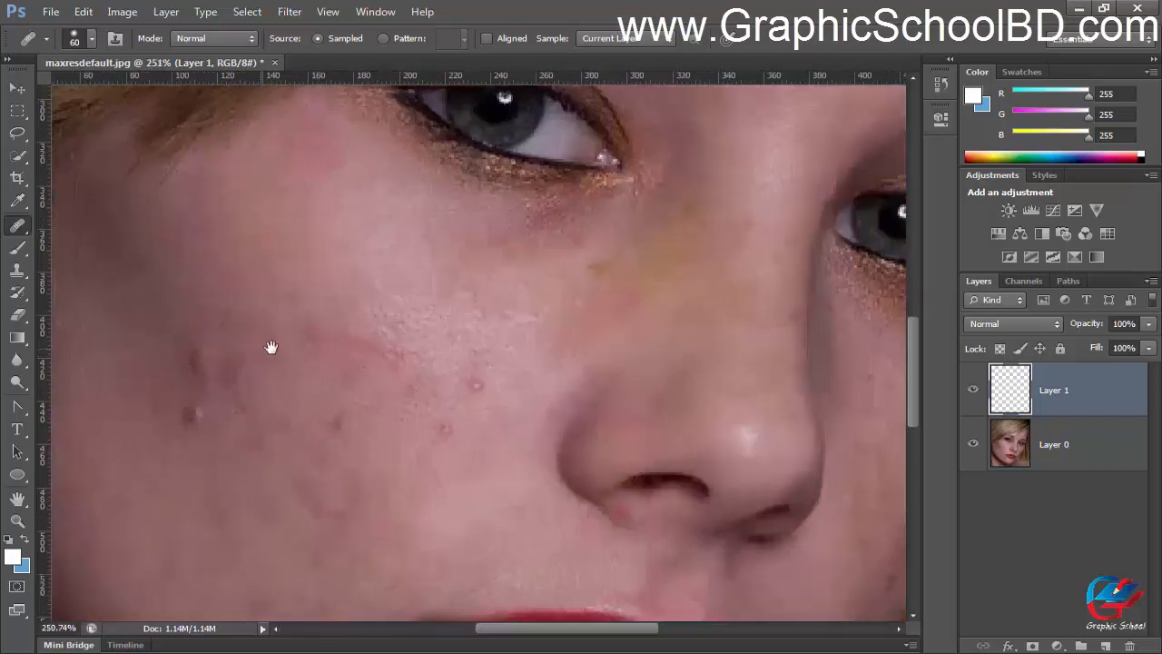
{"action": "scroll", "coordinate": [270, 345], "scroll_direction": "up", "scroll_amount": 3}
{"action": "key", "text": "space"}
{"action": "left_click_drag", "start_coordinate": [587, 429], "coordinate": [516, 350]}
{"action": "key", "text": "bracketleft"}
{"action": "key", "text": "bracketleft"}
{"action": "key", "text": "bracketleft"}
{"action": "key", "text": "bracketleft"}
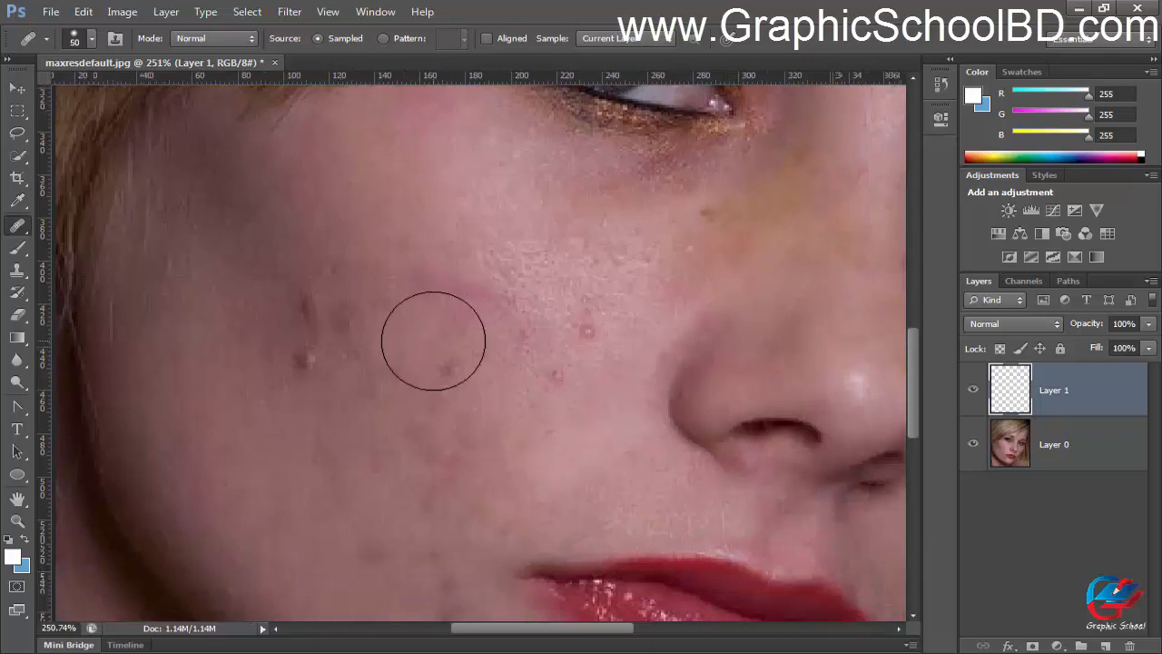
{"action": "key", "text": "bracketleft"}
{"action": "key", "text": "bracketleft"}
{"action": "key", "text": "bracketleft"}
{"action": "key", "text": "bracketleft"}
{"action": "scroll", "coordinate": [442, 343], "scroll_direction": "up", "scroll_amount": 2}
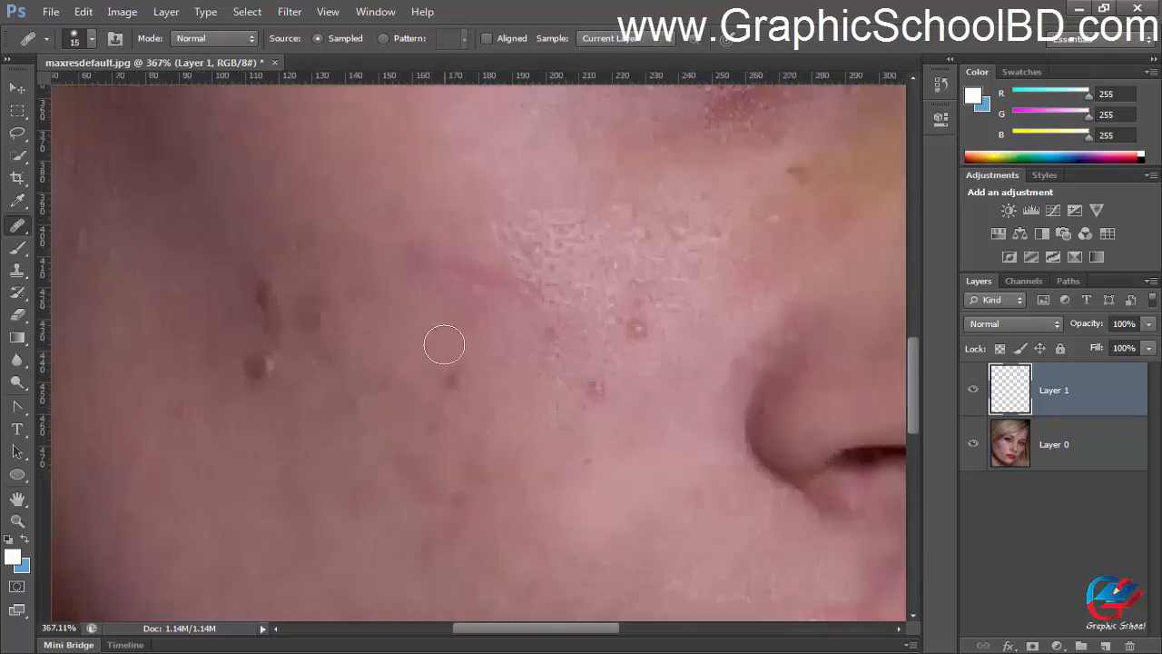
Step: Try to heal the small dark cheek spot on Layer 1 with skin sampled beside it from the current layer
{"action": "left_click", "coordinate": [444, 381]}
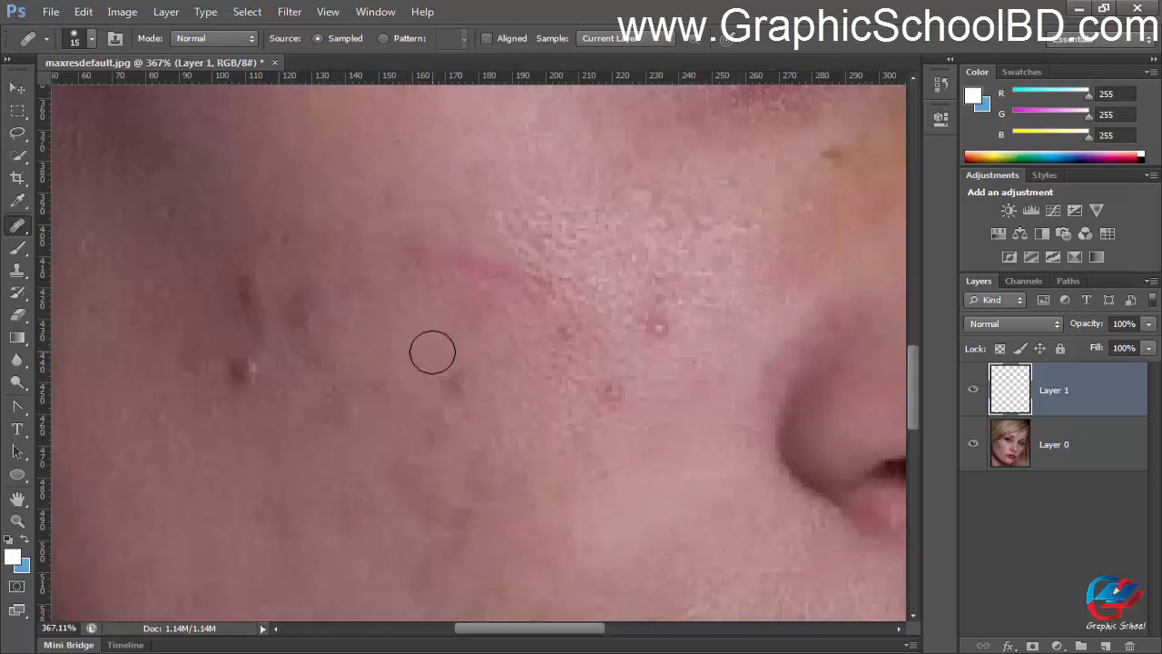
{"action": "key", "text": "alt"}
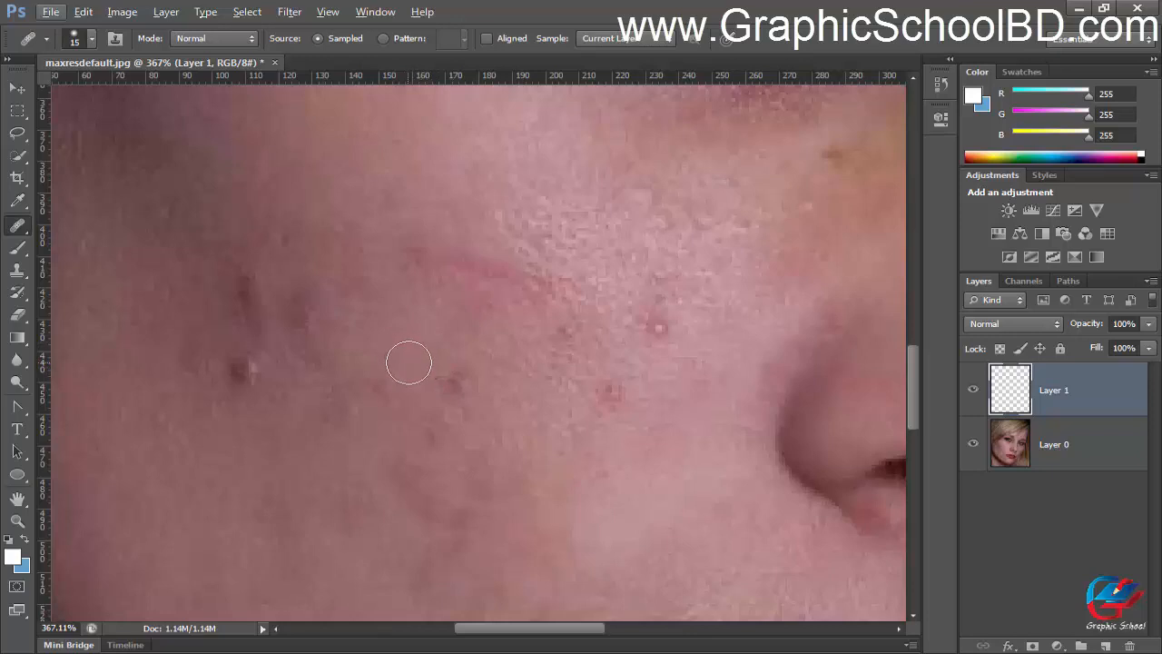
{"action": "key", "text": "alt"}
{"action": "left_click", "coordinate": [417, 360], "text": "alt"}
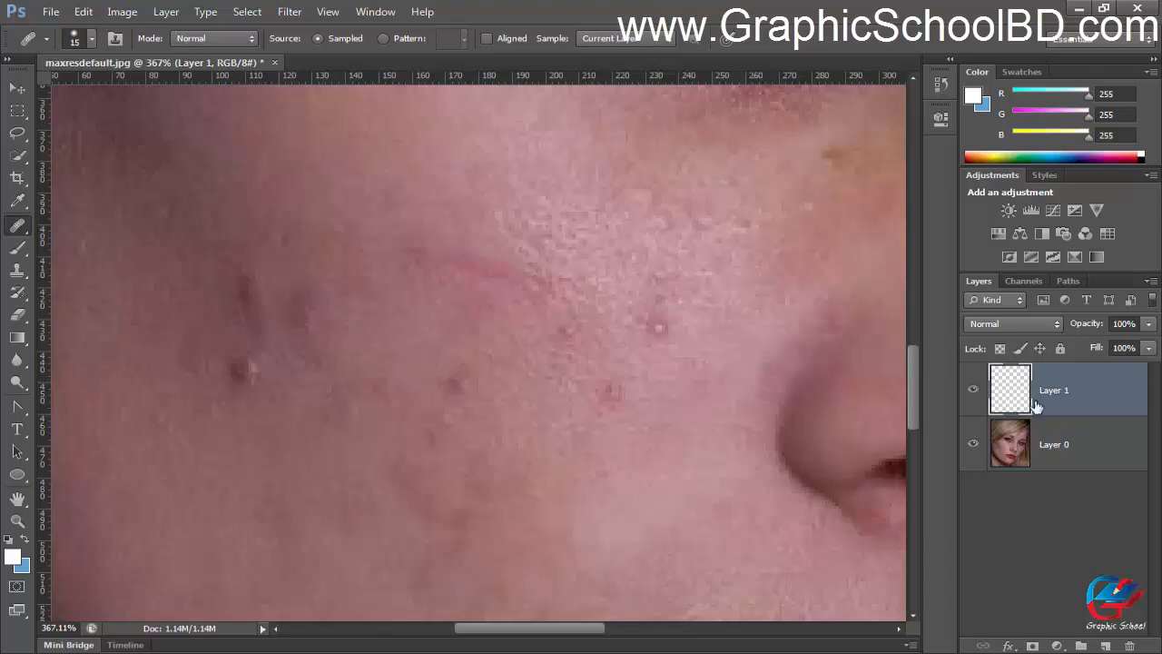
Step: With Layer 1 active, set the Healing Brush to sample from Current & Below
{"action": "left_click", "coordinate": [1057, 439]}
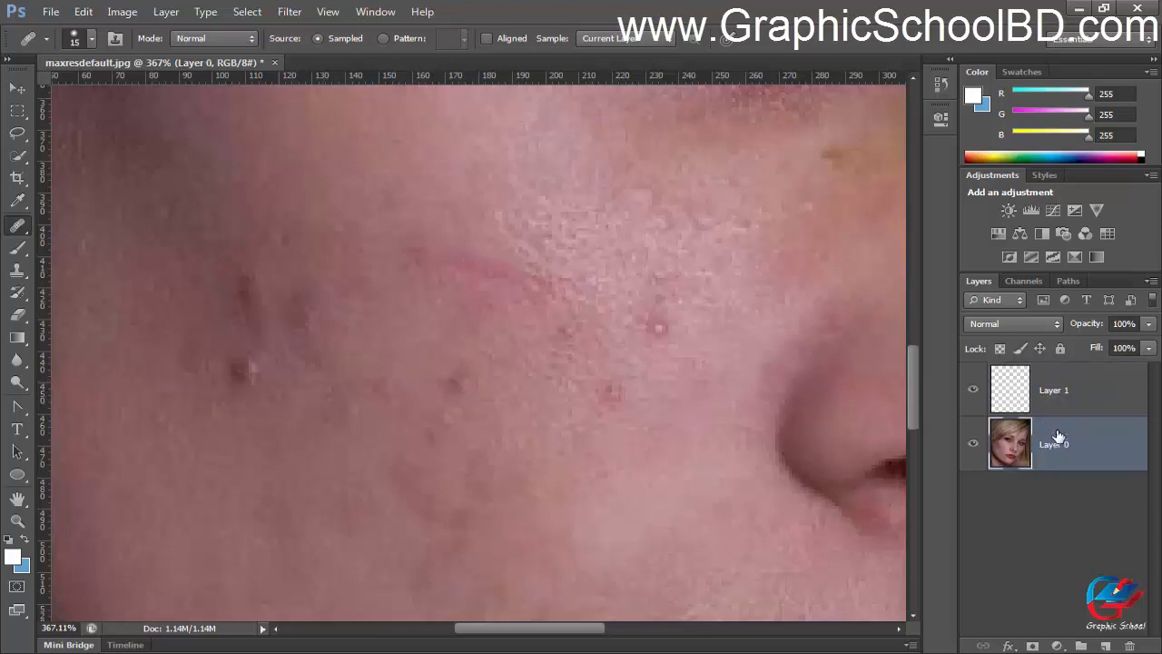
{"action": "left_click", "coordinate": [1065, 393]}
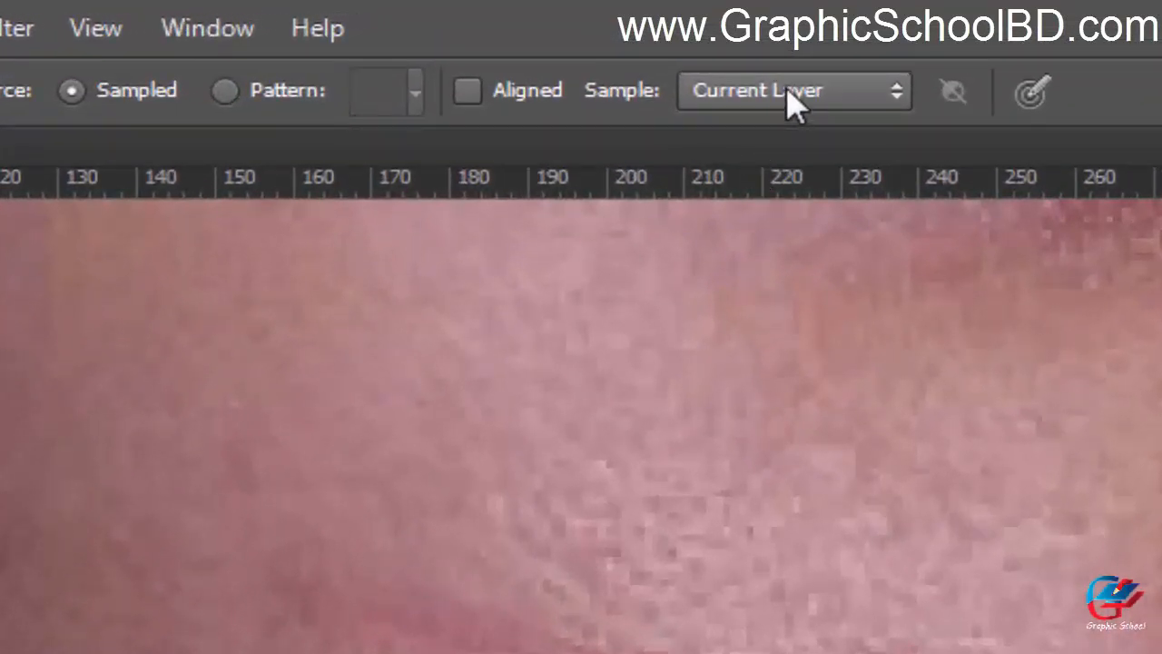
{"action": "left_click", "coordinate": [788, 94]}
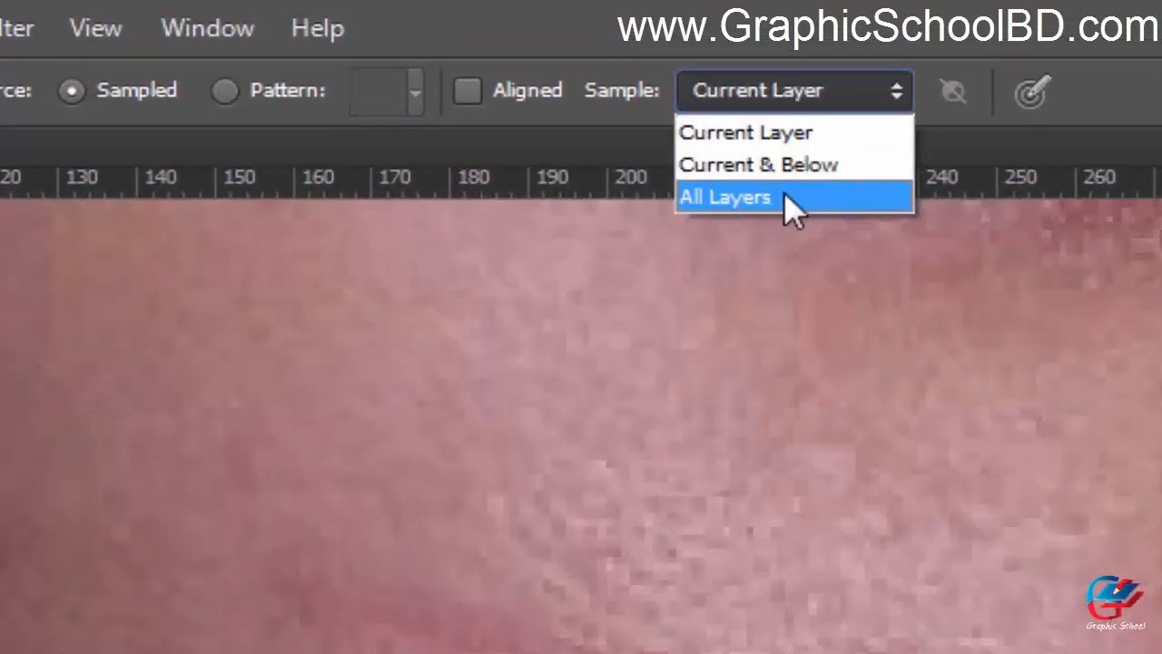
{"action": "left_click", "coordinate": [806, 166]}
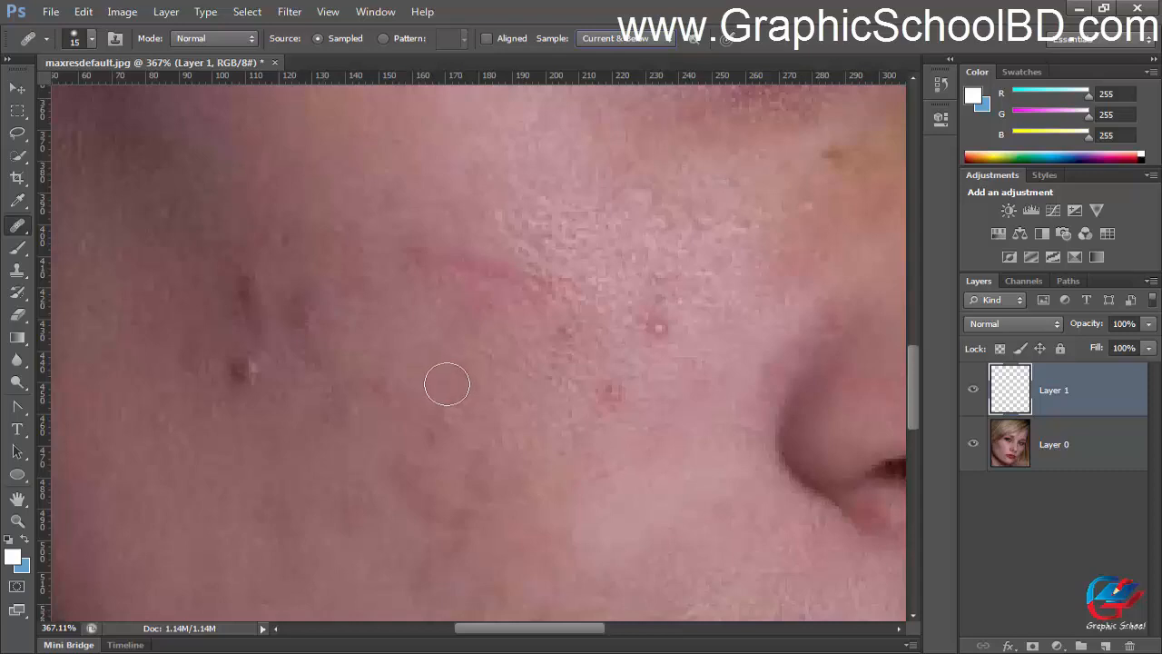
Step: Sample clean cheek skin as the healing source and examine the blemishes across the cheek up close
{"action": "left_click", "coordinate": [449, 384], "text": "alt"}
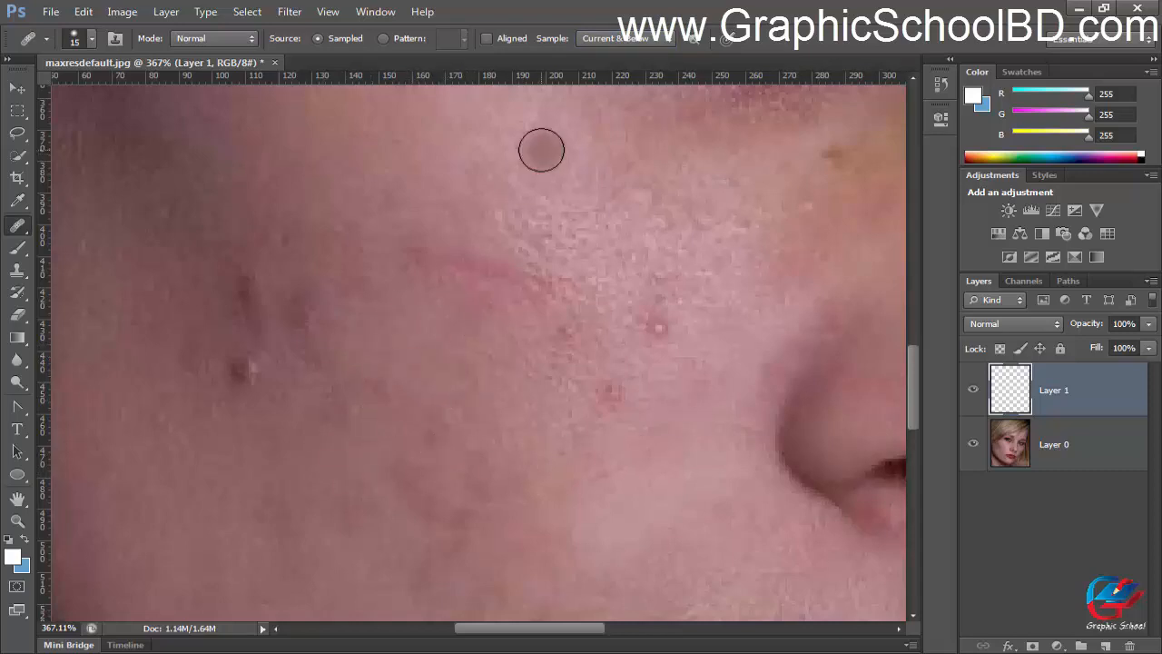
{"action": "left_click_drag", "start_coordinate": [623, 391], "coordinate": [534, 410]}
{"action": "scroll", "coordinate": [480, 391], "scroll_direction": "up", "scroll_amount": 1}
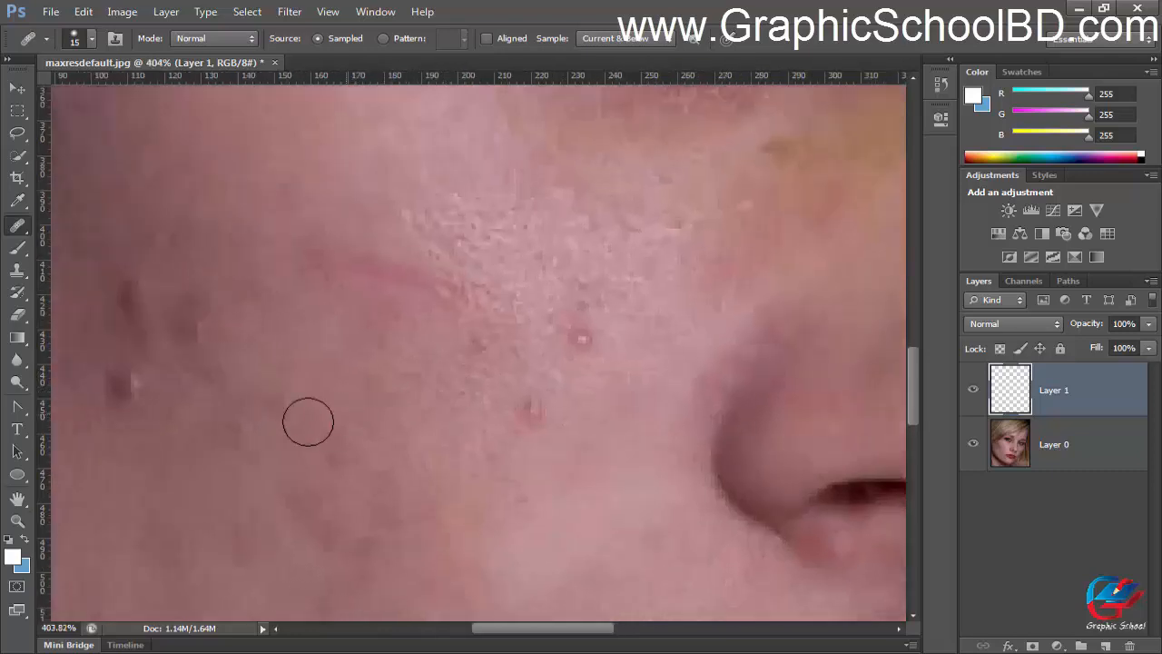
{"action": "left_click_drag", "start_coordinate": [308, 422], "coordinate": [264, 419]}
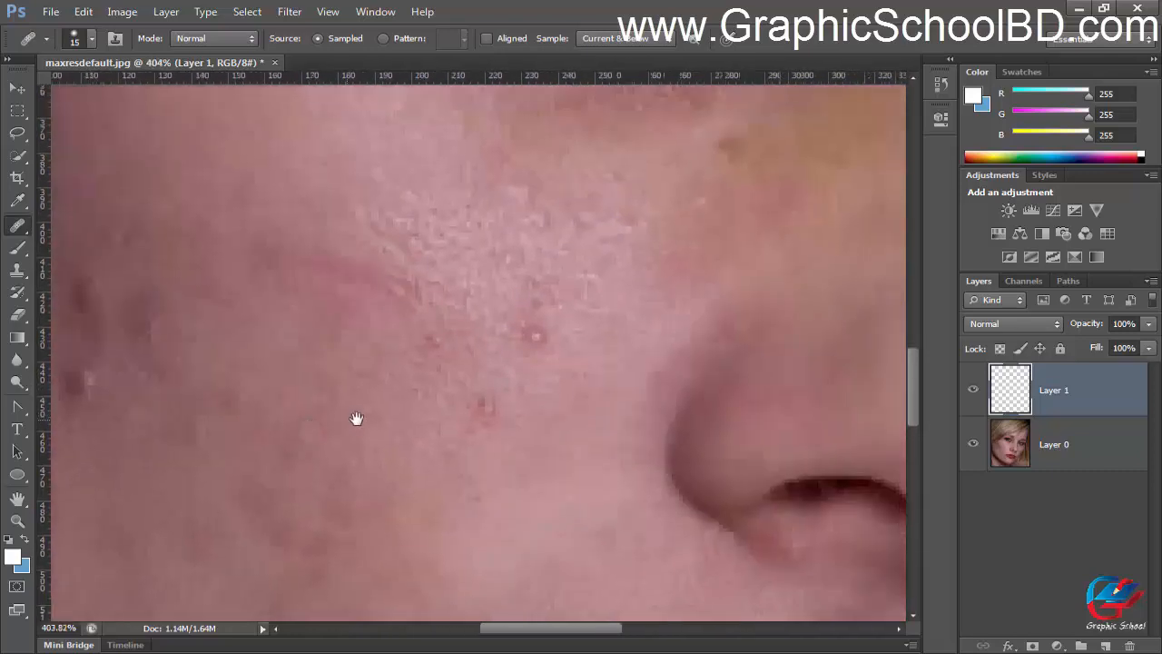
{"action": "left_click", "coordinate": [442, 407], "text": "alt"}
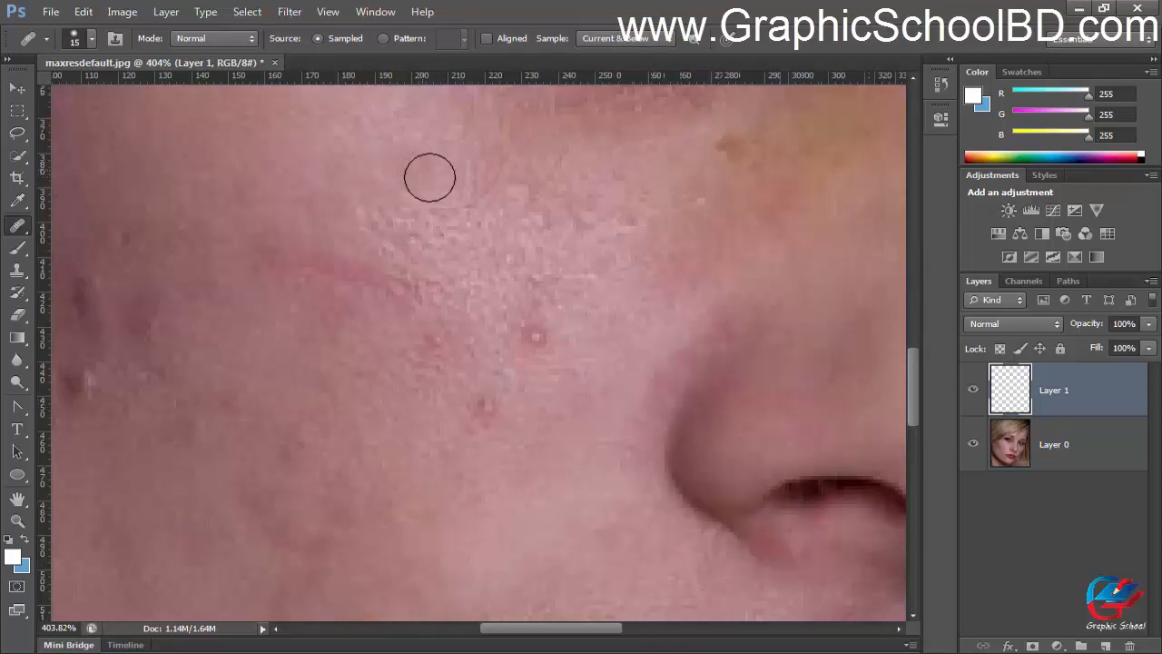
{"action": "left_click_drag", "start_coordinate": [100, 304], "coordinate": [312, 250]}
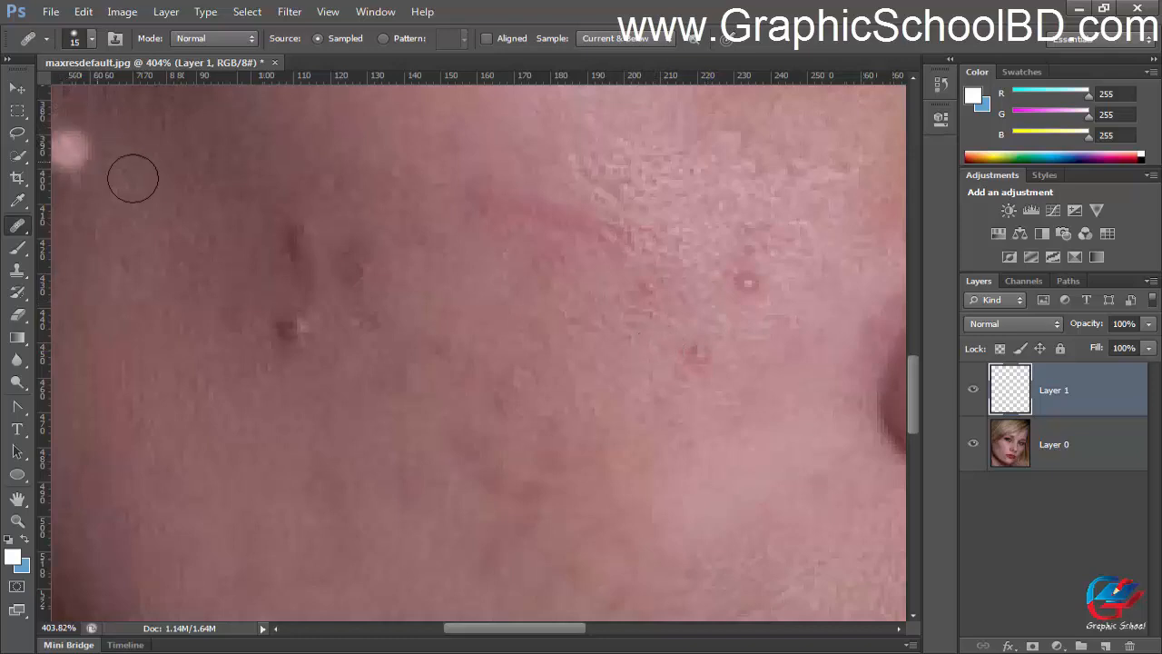
{"action": "left_click_drag", "start_coordinate": [518, 226], "coordinate": [395, 272]}
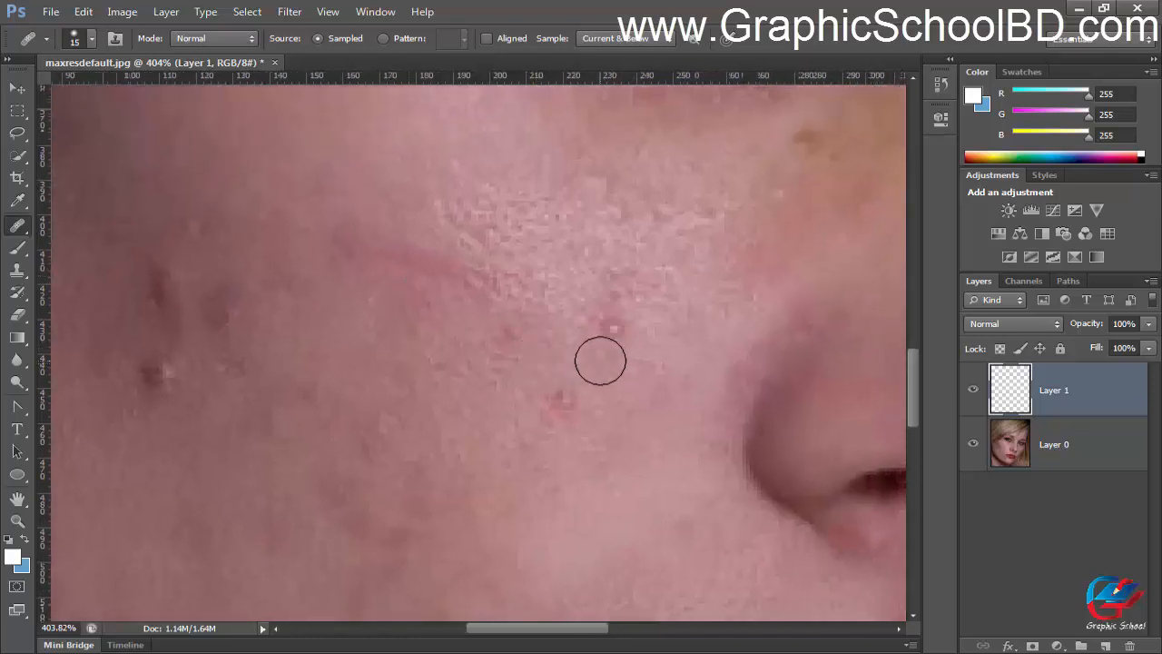
{"action": "left_click_drag", "start_coordinate": [628, 377], "coordinate": [601, 370]}
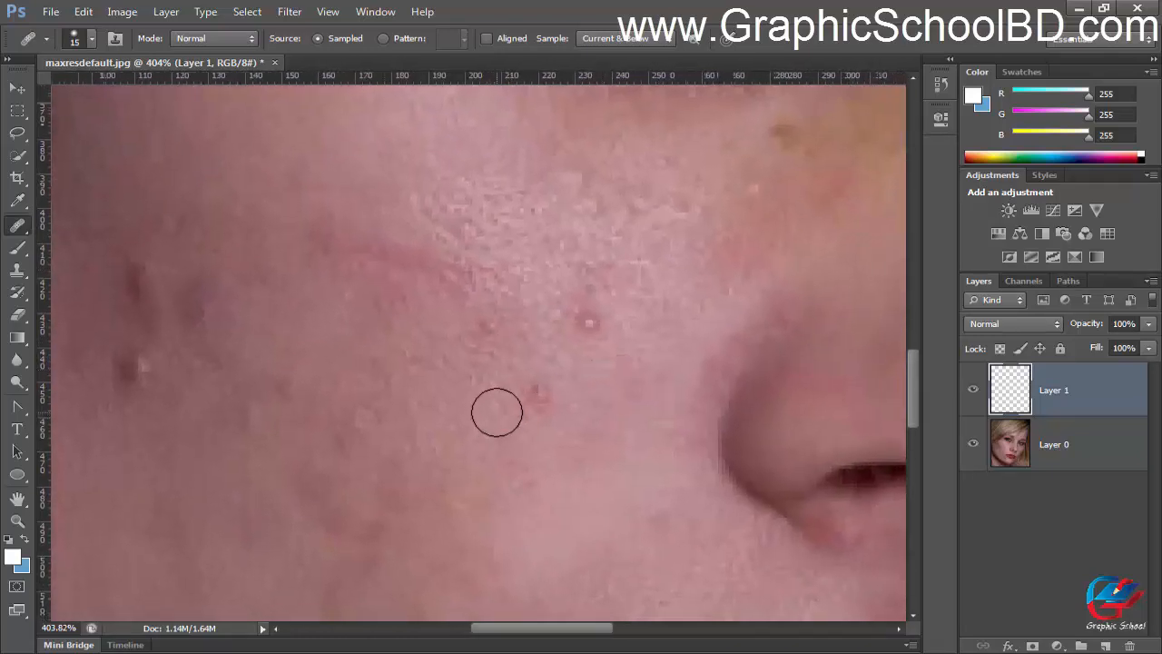
{"action": "left_click_drag", "start_coordinate": [436, 397], "coordinate": [455, 378]}
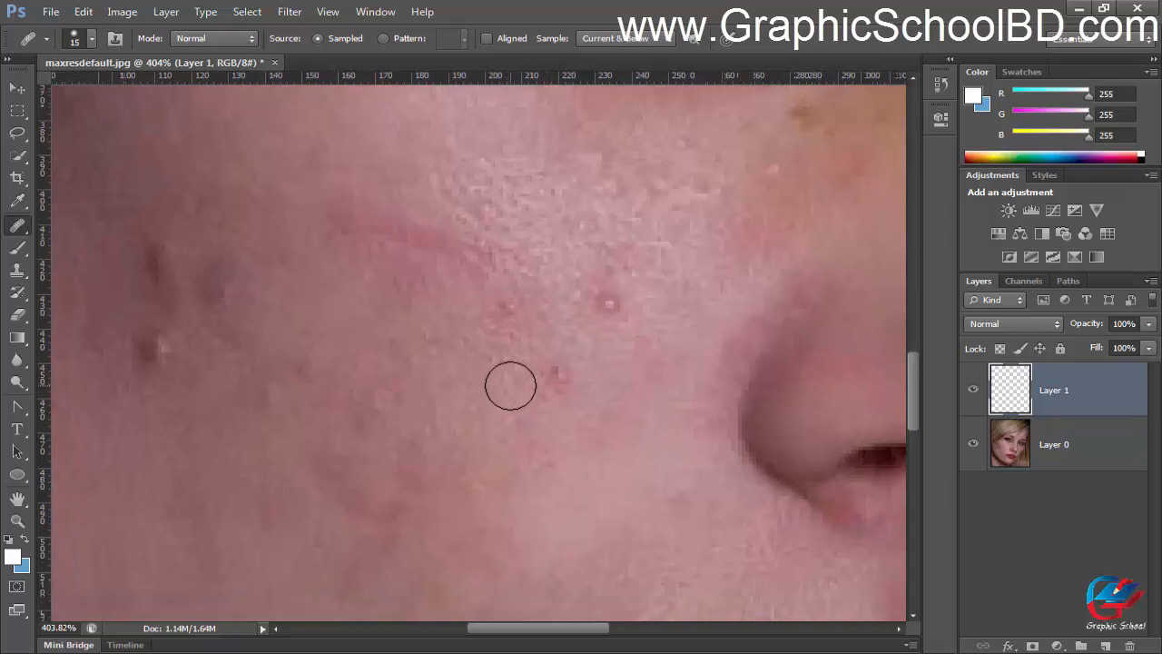
Step: Enlarge the Healing Brush to 20 px and heal the lower red cheek spot near the nostril with skin sampled beside it
{"action": "key", "text": "bracketright"}
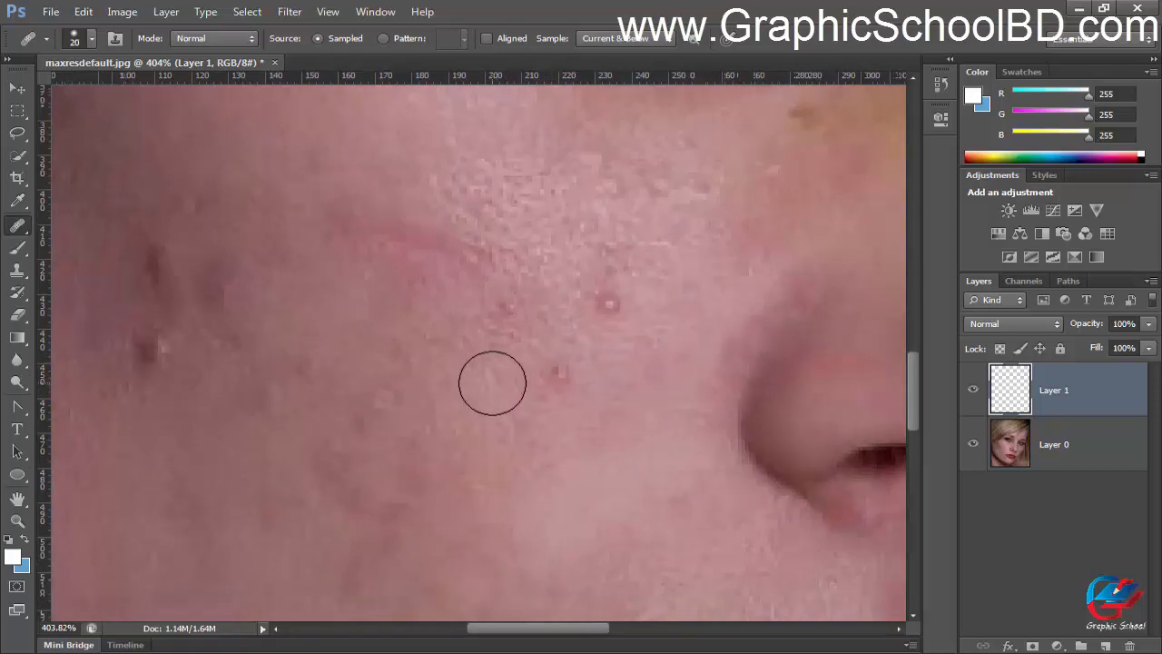
{"action": "left_click", "coordinate": [488, 383], "text": "alt"}
{"action": "left_click", "coordinate": [555, 374]}
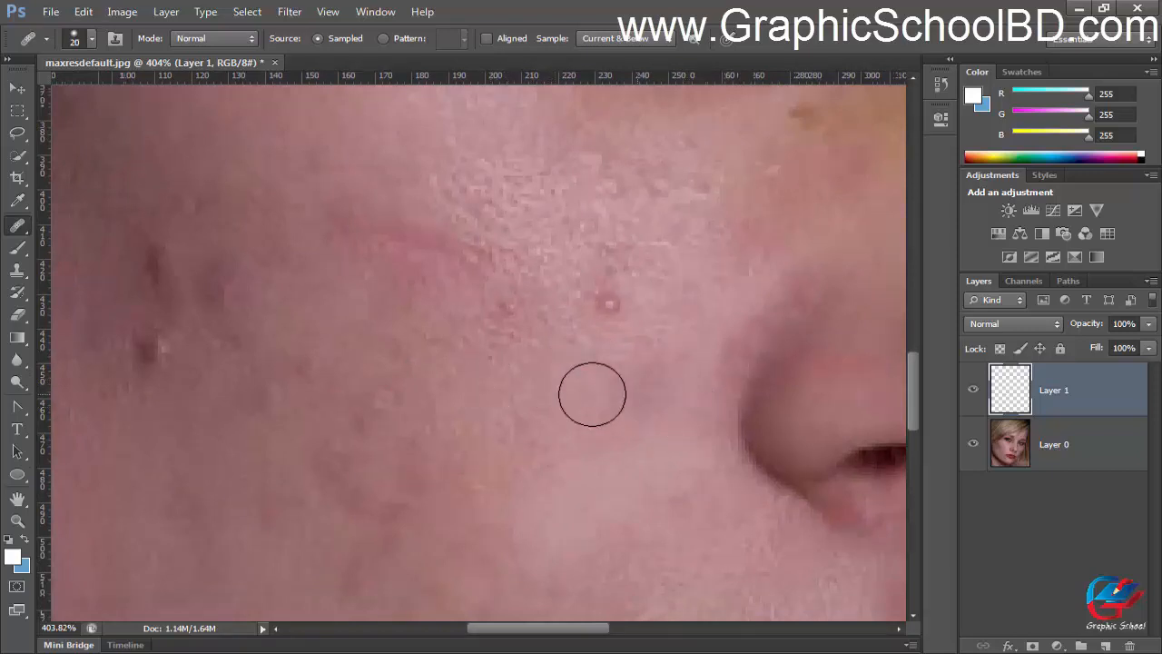
Step: Heal the light-centred bump on the cheek between the shiny patch and the nostril with skin sampled just below it
{"action": "scroll", "coordinate": [573, 389], "scroll_direction": "down", "scroll_amount": 3}
{"action": "left_click_drag", "start_coordinate": [474, 404], "coordinate": [589, 376]}
{"action": "left_click_drag", "start_coordinate": [687, 323], "coordinate": [360, 410]}
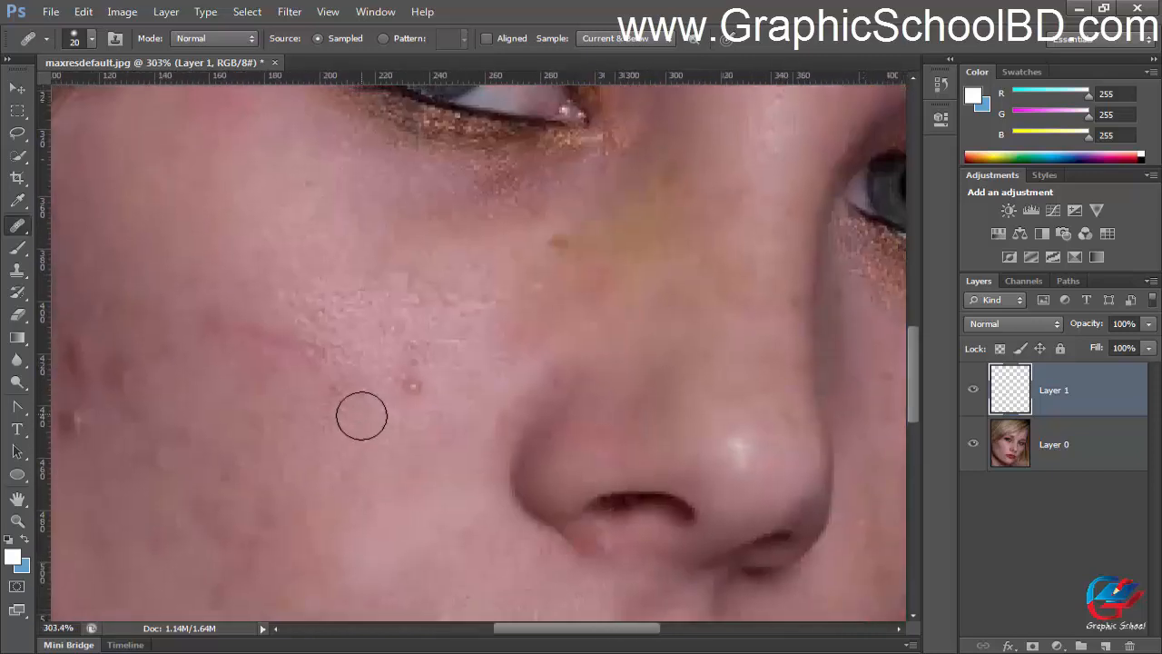
{"action": "left_click", "coordinate": [397, 415], "text": "alt"}
{"action": "left_click", "coordinate": [407, 387]}
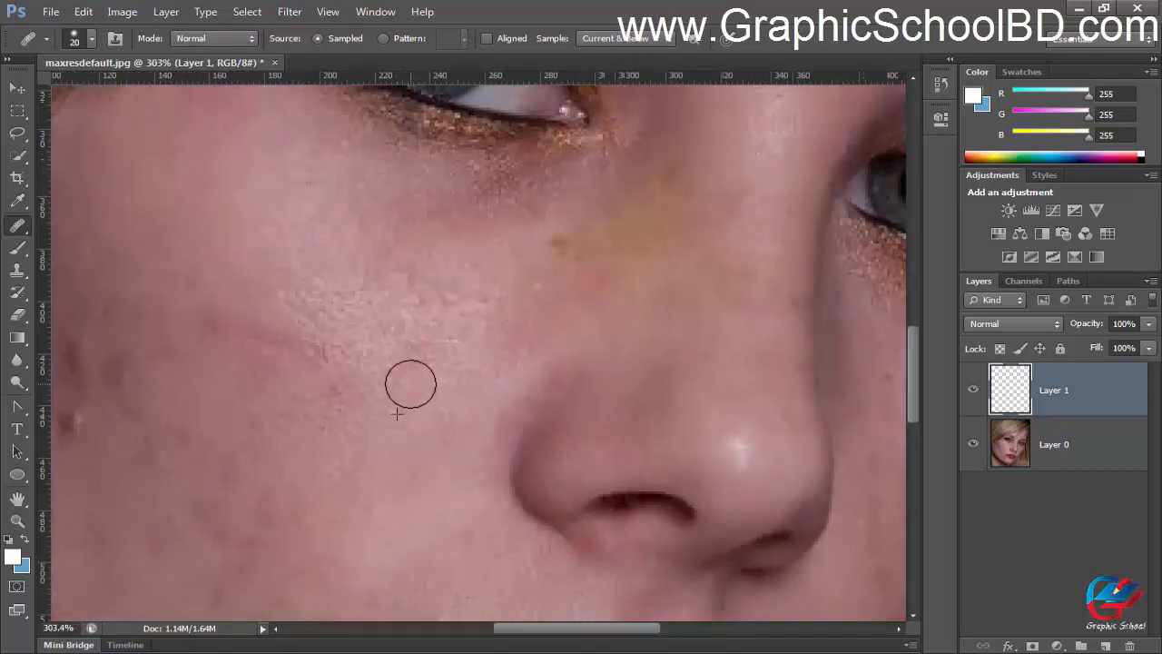
Step: Try to heal the dark red spot on the forehead above the eyebrow with nearby sampled skin
{"action": "scroll", "coordinate": [431, 427], "scroll_direction": "down", "scroll_amount": 2}
{"action": "left_click_drag", "start_coordinate": [894, 116], "coordinate": [342, 448]}
{"action": "scroll", "coordinate": [413, 352], "scroll_direction": "up", "scroll_amount": 4}
{"action": "left_click_drag", "start_coordinate": [377, 345], "coordinate": [344, 411]}
{"action": "scroll", "coordinate": [345, 410], "scroll_direction": "up", "scroll_amount": 2}
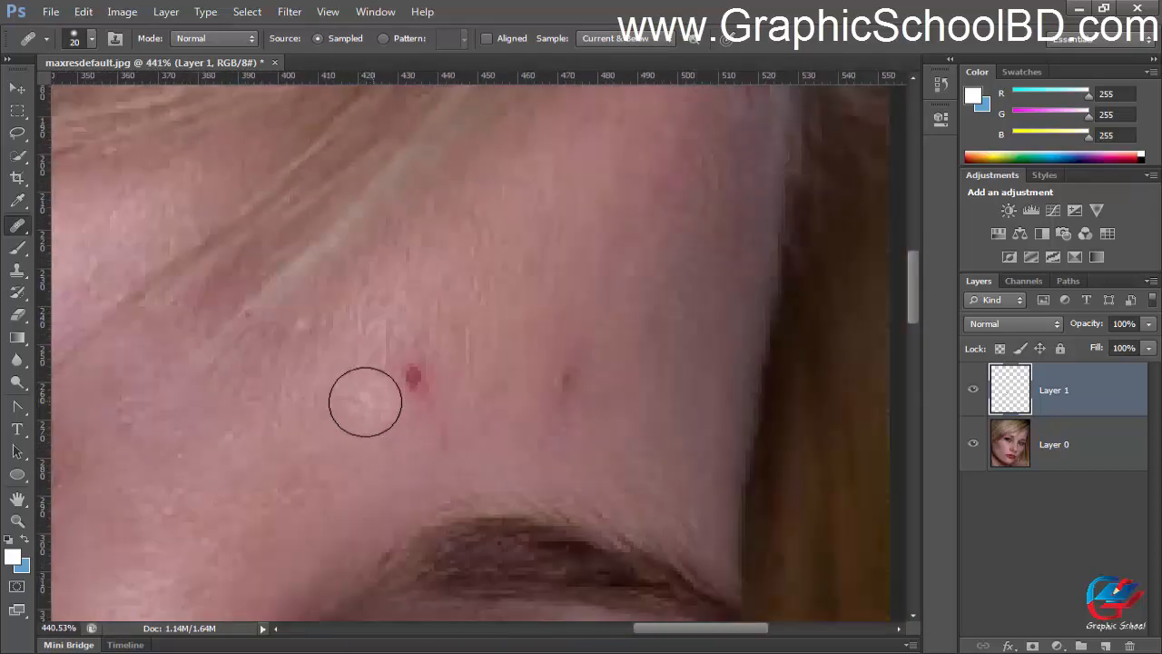
{"action": "left_click", "coordinate": [413, 379]}
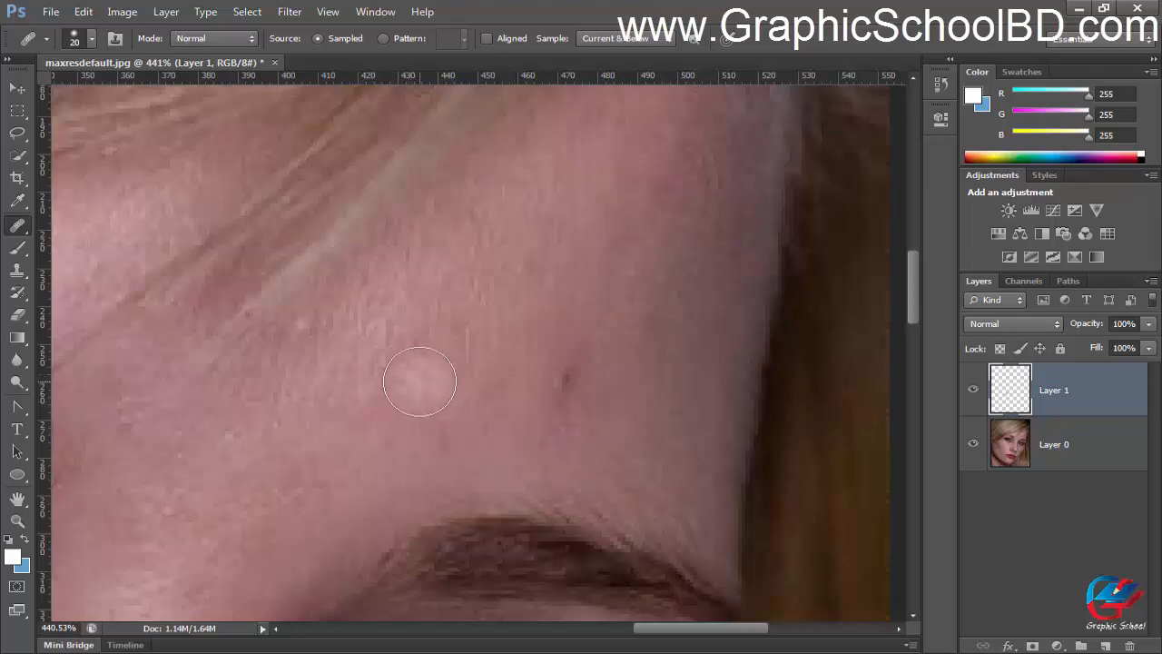
Step: Undo the forehead heal and heal the dark red spot again with skin freshly sampled beside it
{"action": "scroll", "coordinate": [496, 402], "scroll_direction": "down", "scroll_amount": 2}
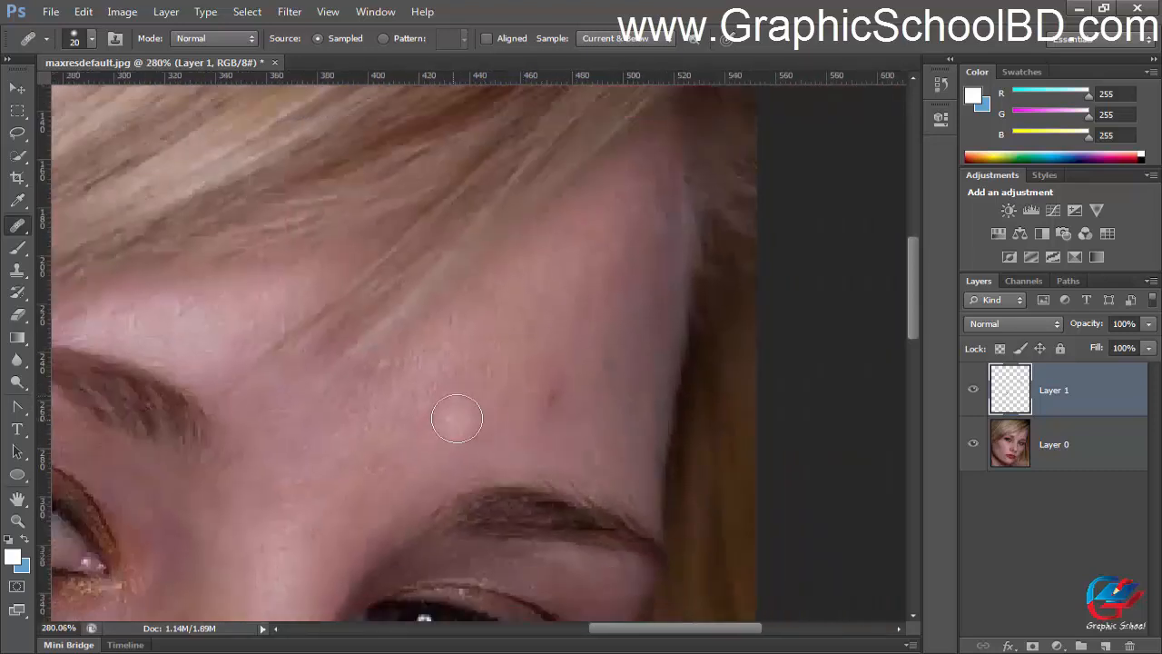
{"action": "scroll", "coordinate": [445, 458], "scroll_direction": "up", "scroll_amount": 3}
{"action": "left_click", "coordinate": [740, 416]}
{"action": "key", "text": "ctrl+alt+z"}
{"action": "key", "text": "ctrl+alt+z"}
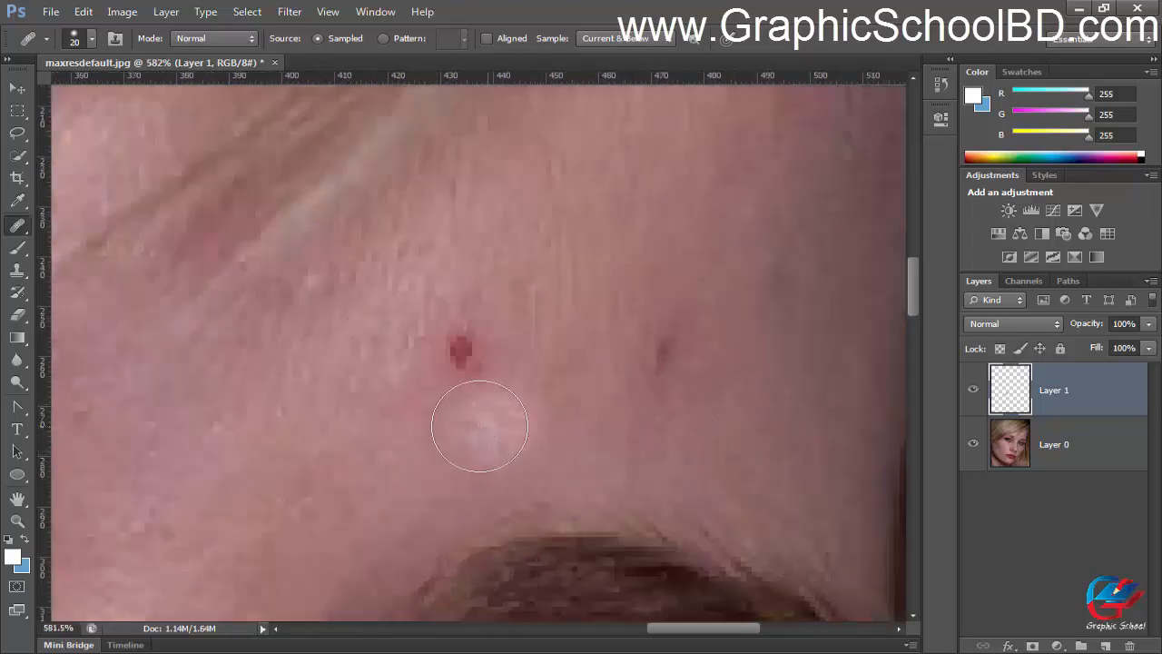
{"action": "scroll", "coordinate": [475, 420], "scroll_direction": "up", "scroll_amount": 1}
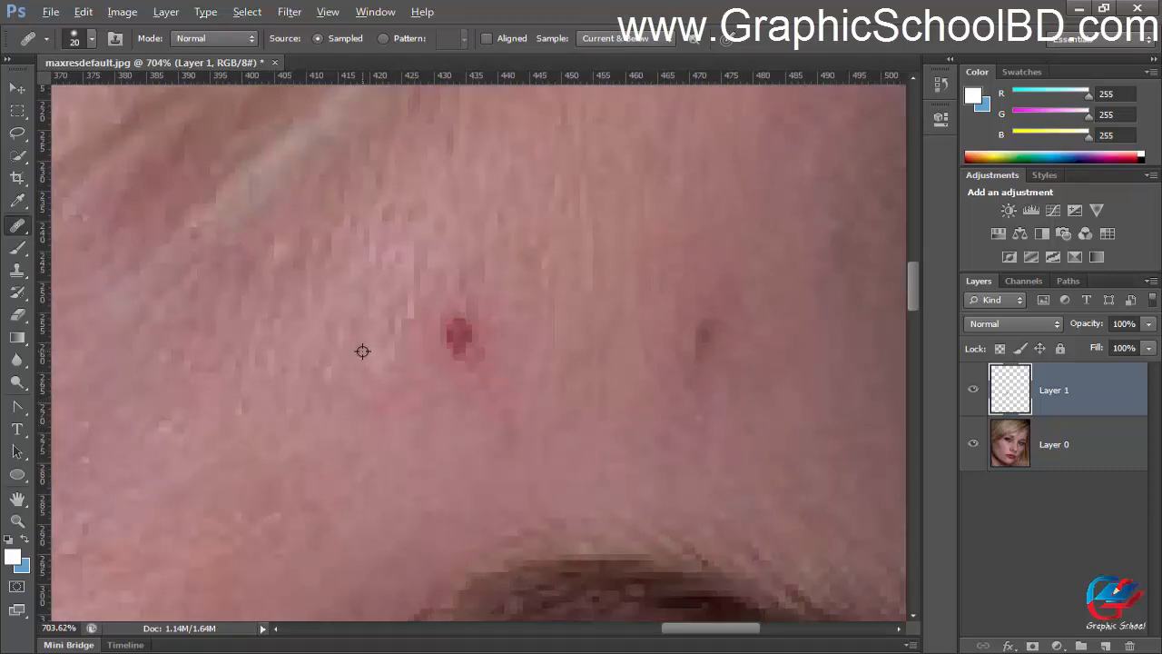
{"action": "left_click", "coordinate": [459, 338]}
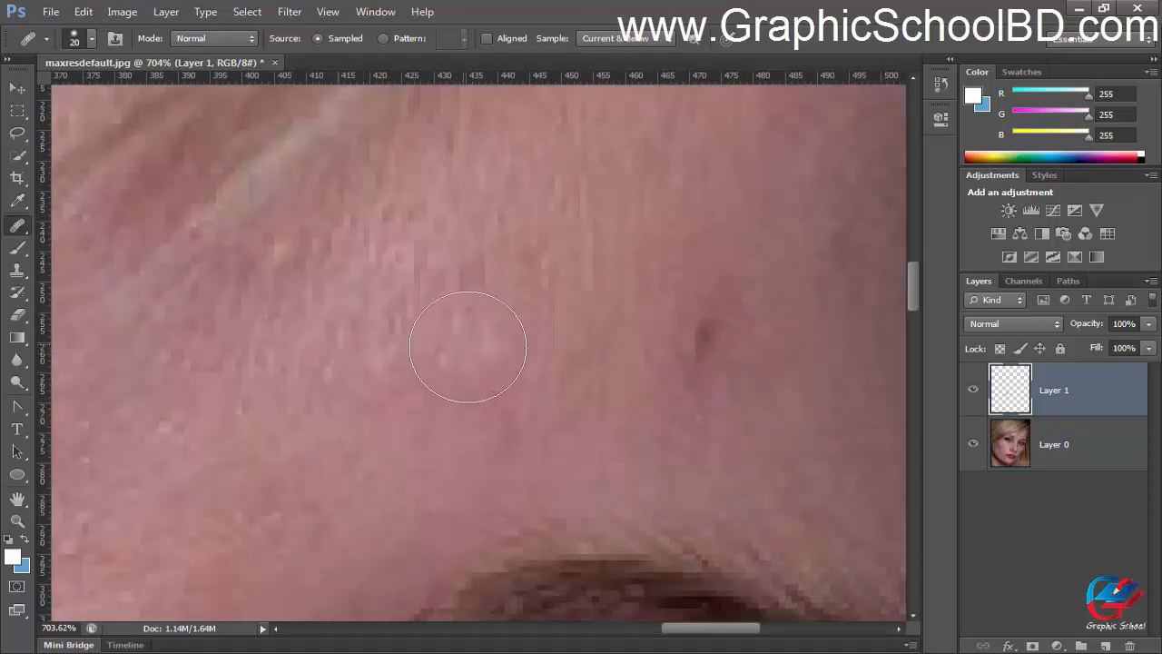
Step: Heal the faint brown mark on the forehead above the outer eyebrow with skin sampled next to it
{"action": "scroll", "coordinate": [463, 341], "scroll_direction": "down", "scroll_amount": 1}
{"action": "scroll", "coordinate": [648, 479], "scroll_direction": "down", "scroll_amount": 2}
{"action": "left_click", "coordinate": [660, 463]}
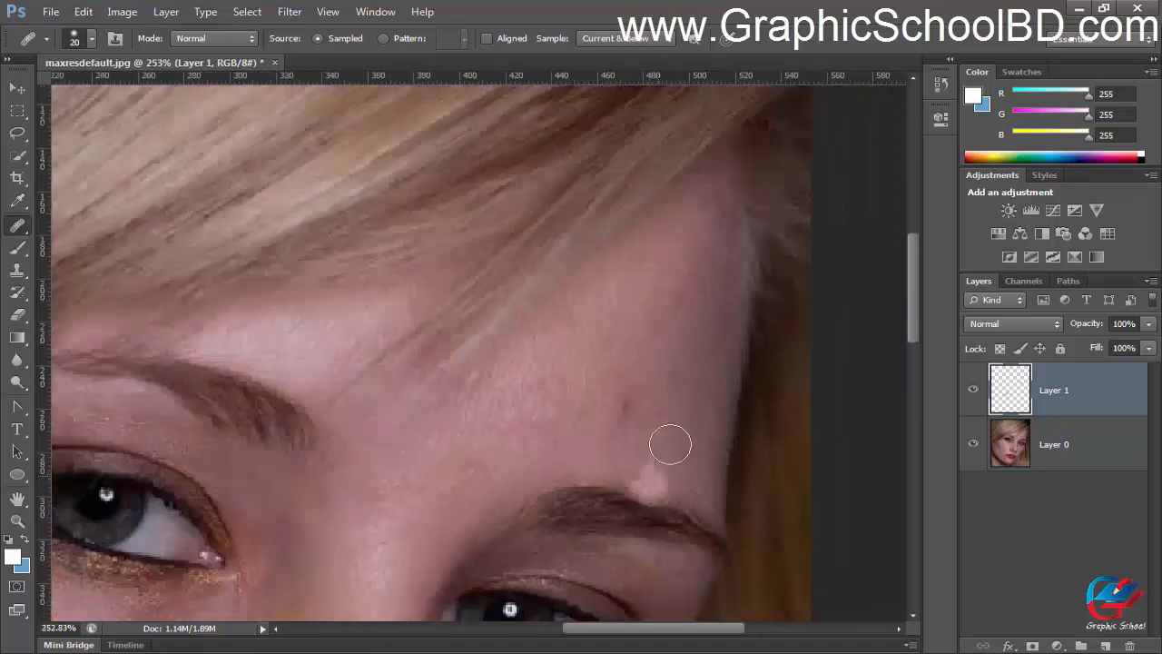
{"action": "scroll", "coordinate": [480, 389], "scroll_direction": "down", "scroll_amount": 1}
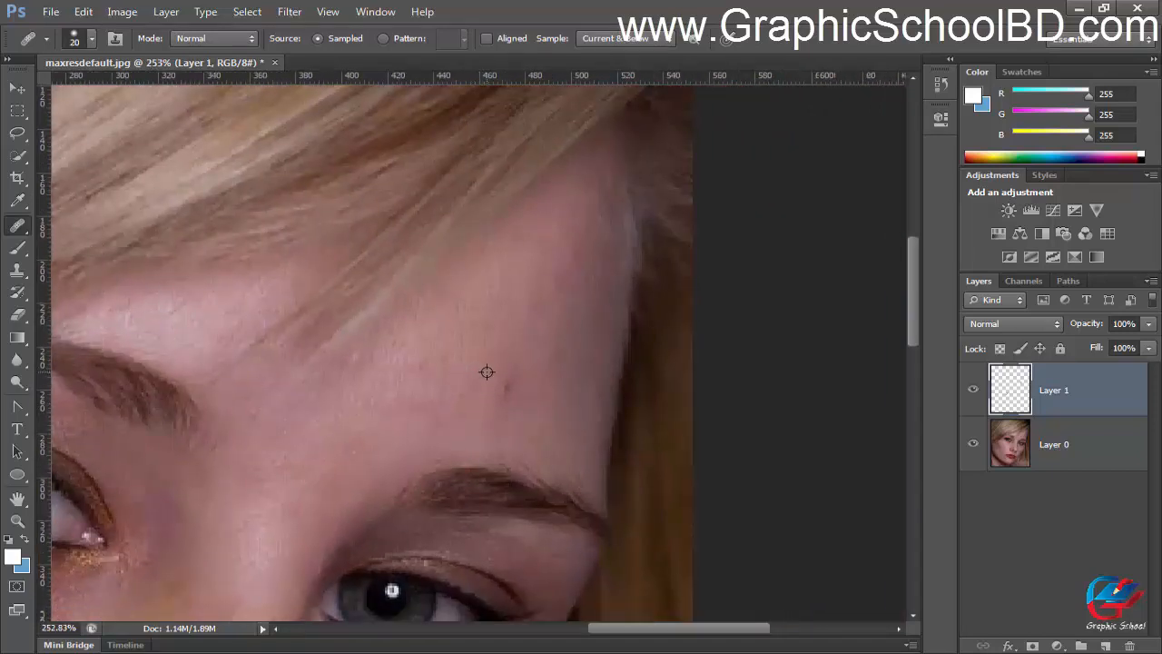
{"action": "scroll", "coordinate": [496, 382], "scroll_direction": "up", "scroll_amount": 1}
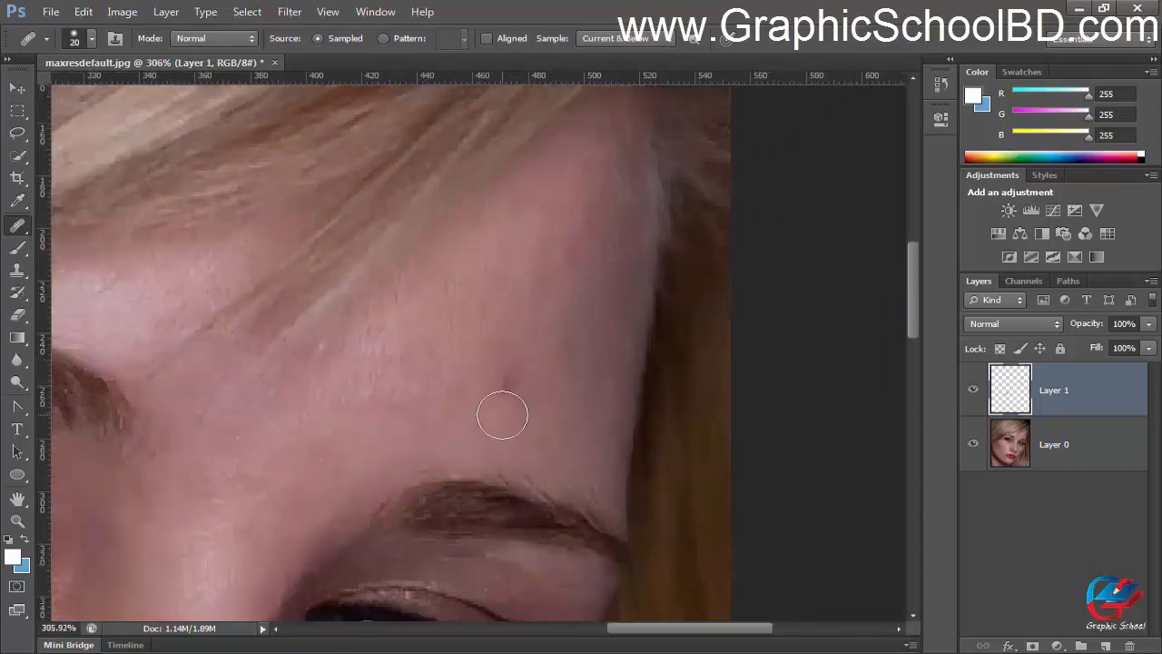
Step: Heal the small brown spot beside the nose below the inner eye corner with nearby skin
{"action": "scroll", "coordinate": [627, 466], "scroll_direction": "down", "scroll_amount": 2}
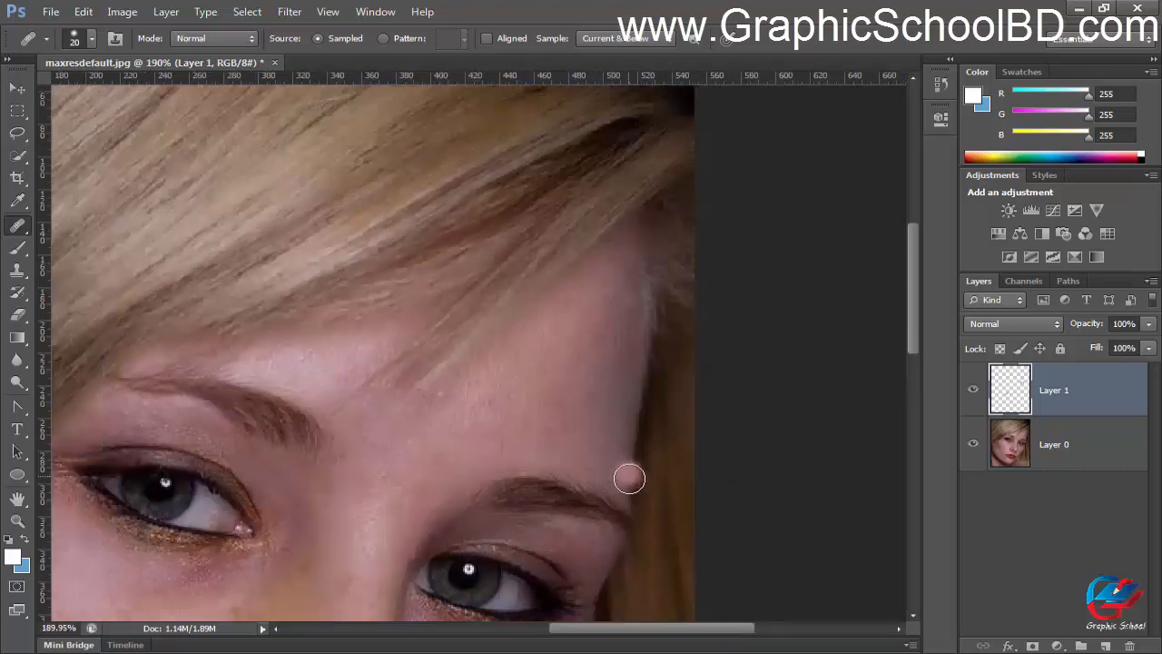
{"action": "left_click_drag", "start_coordinate": [453, 408], "coordinate": [586, 217]}
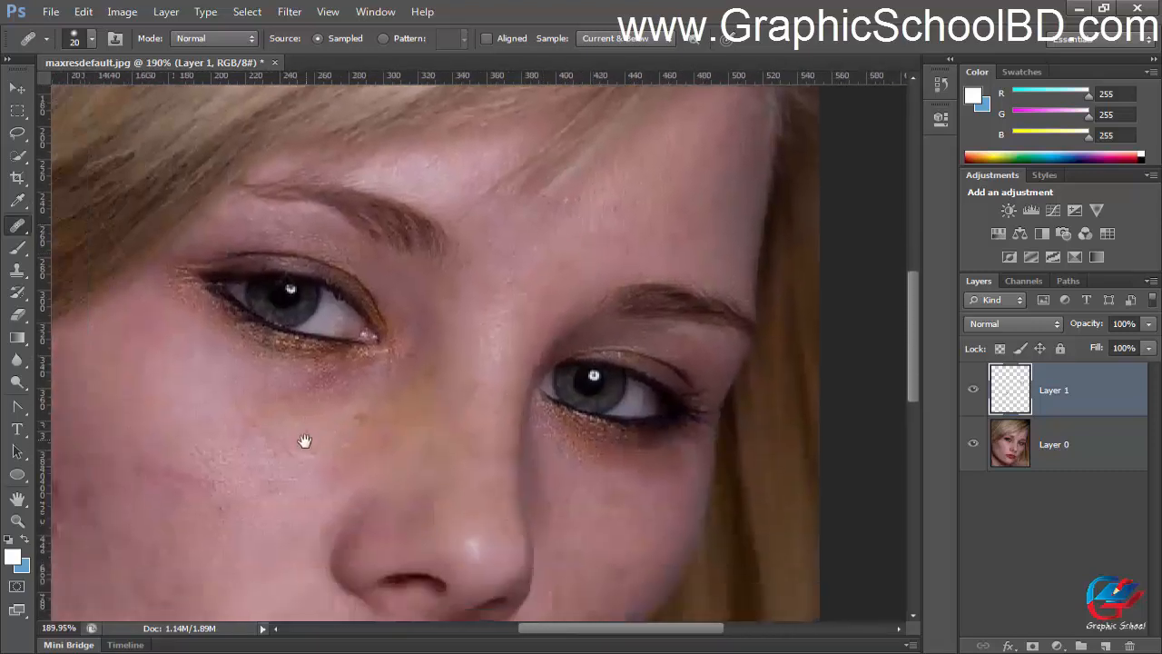
{"action": "left_click_drag", "start_coordinate": [304, 439], "coordinate": [546, 328]}
{"action": "scroll", "coordinate": [351, 384], "scroll_direction": "up", "scroll_amount": 2}
{"action": "left_click_drag", "start_coordinate": [648, 317], "coordinate": [527, 330]}
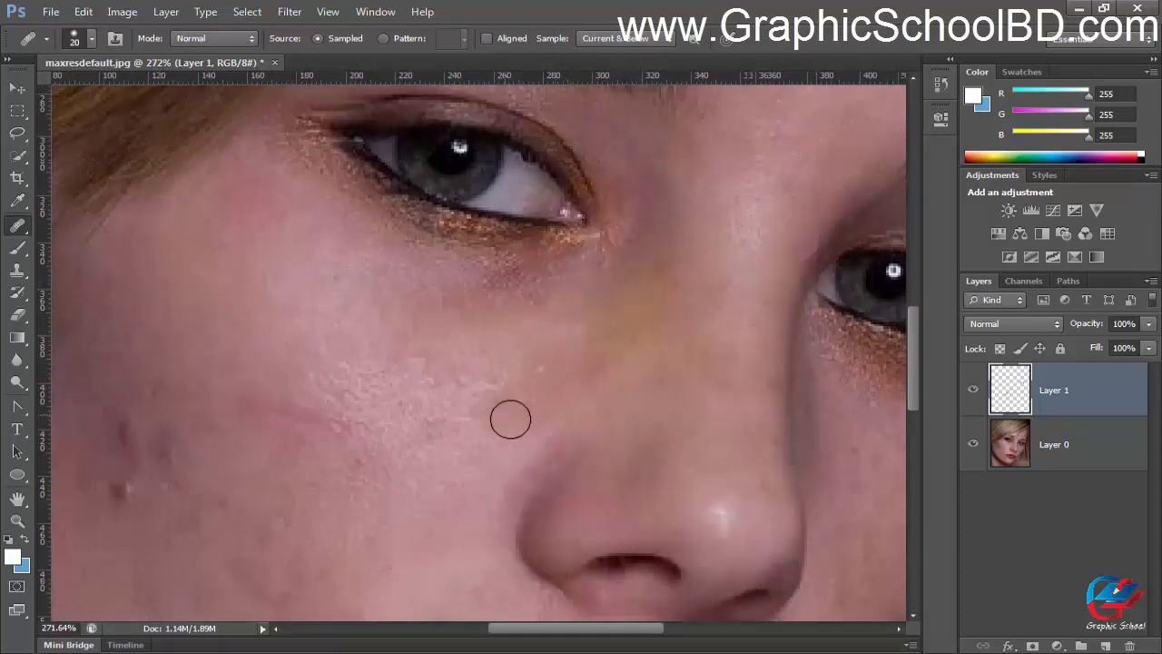
Step: Heal the faint spot on the chin and the small dark spot under the middle of the lower lip
{"action": "scroll", "coordinate": [520, 423], "scroll_direction": "down", "scroll_amount": 3}
{"action": "left_click_drag", "start_coordinate": [583, 465], "coordinate": [463, 300]}
{"action": "left_click_drag", "start_coordinate": [361, 371], "coordinate": [525, 314]}
{"action": "scroll", "coordinate": [526, 433], "scroll_direction": "up", "scroll_amount": 2}
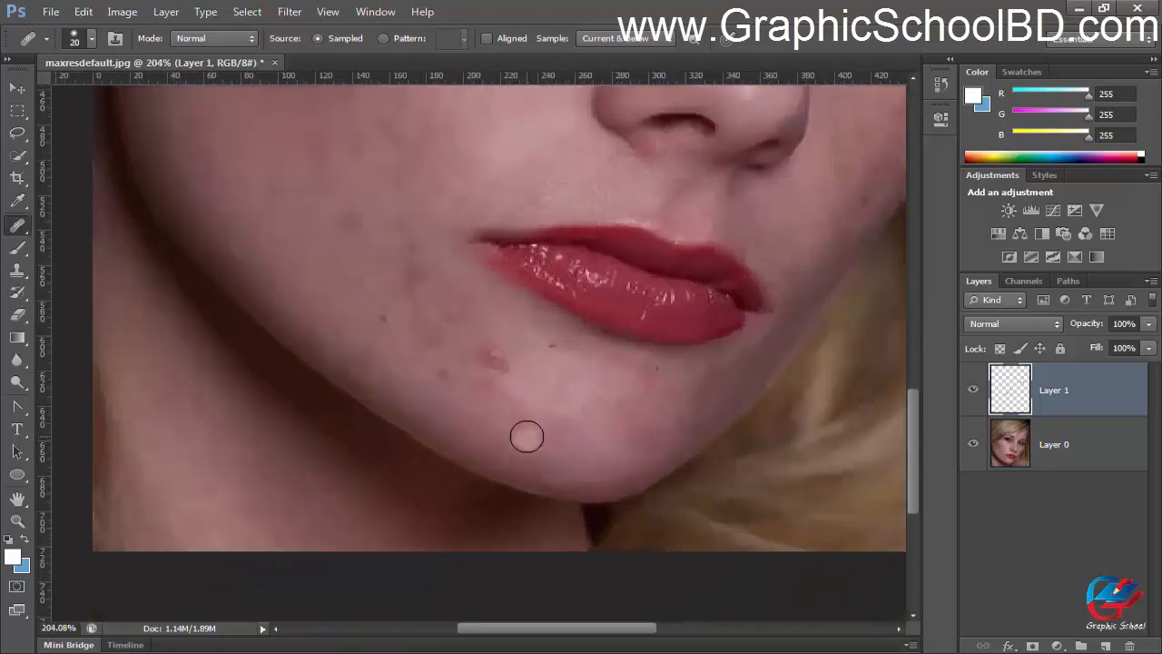
{"action": "scroll", "coordinate": [661, 462], "scroll_direction": "up", "scroll_amount": 1}
{"action": "scroll", "coordinate": [492, 442], "scroll_direction": "up", "scroll_amount": 1}
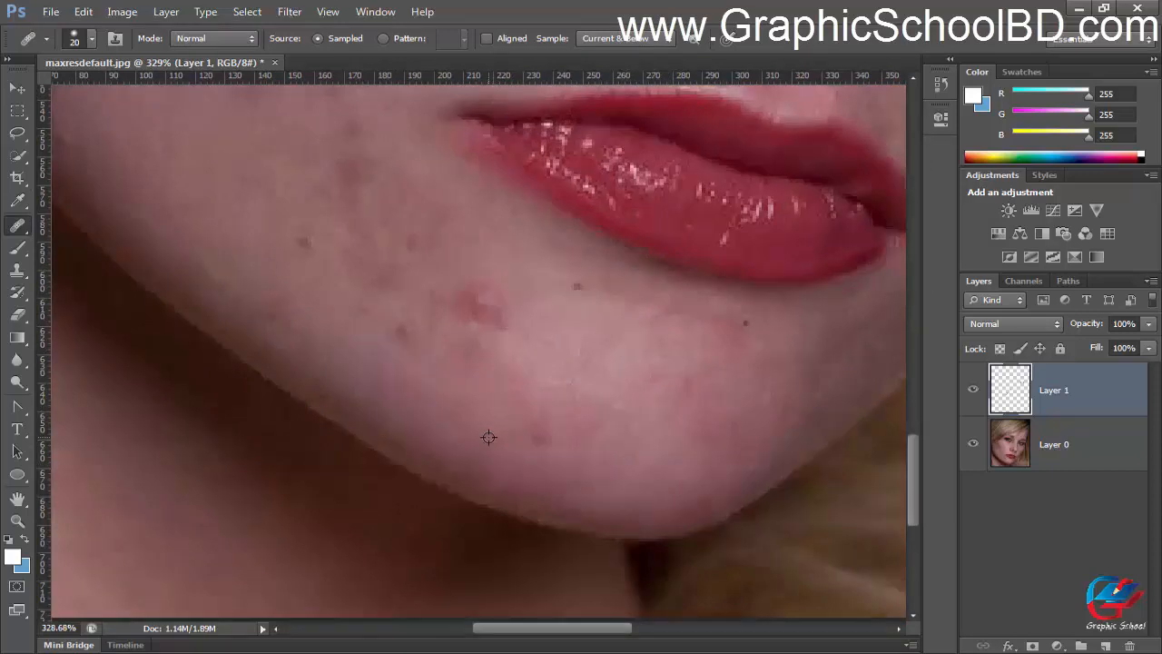
{"action": "mouse_move", "coordinate": [610, 377]}
{"action": "left_mouse_down"}
{"action": "mouse_move", "coordinate": [523, 444]}
{"action": "mouse_move", "coordinate": [470, 461]}
{"action": "left_mouse_up"}
Step: Reduce the Healing Brush to 9 px and heal the tiny dark dot below the lower lip with adjacent skin
{"action": "scroll", "coordinate": [450, 414], "scroll_direction": "up", "scroll_amount": 1}
{"action": "key", "text": "bracketleft"}
{"action": "key", "text": "bracketleft"}
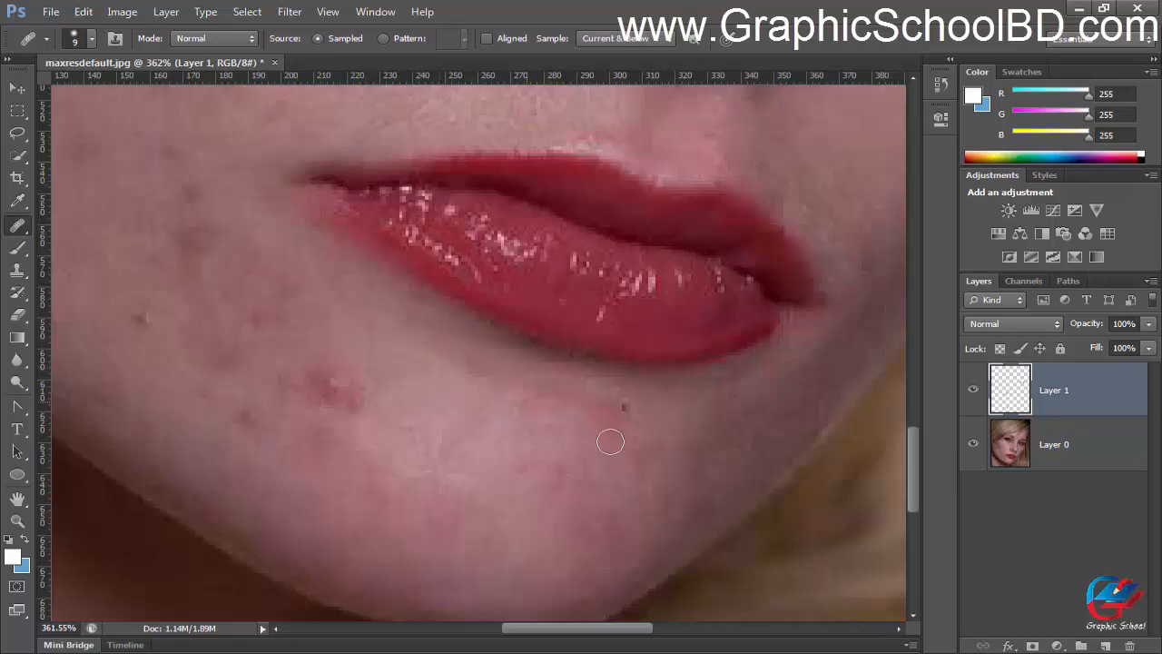
{"action": "scroll", "coordinate": [626, 449], "scroll_direction": "down", "scroll_amount": 2}
{"action": "scroll", "coordinate": [552, 427], "scroll_direction": "up", "scroll_amount": 4}
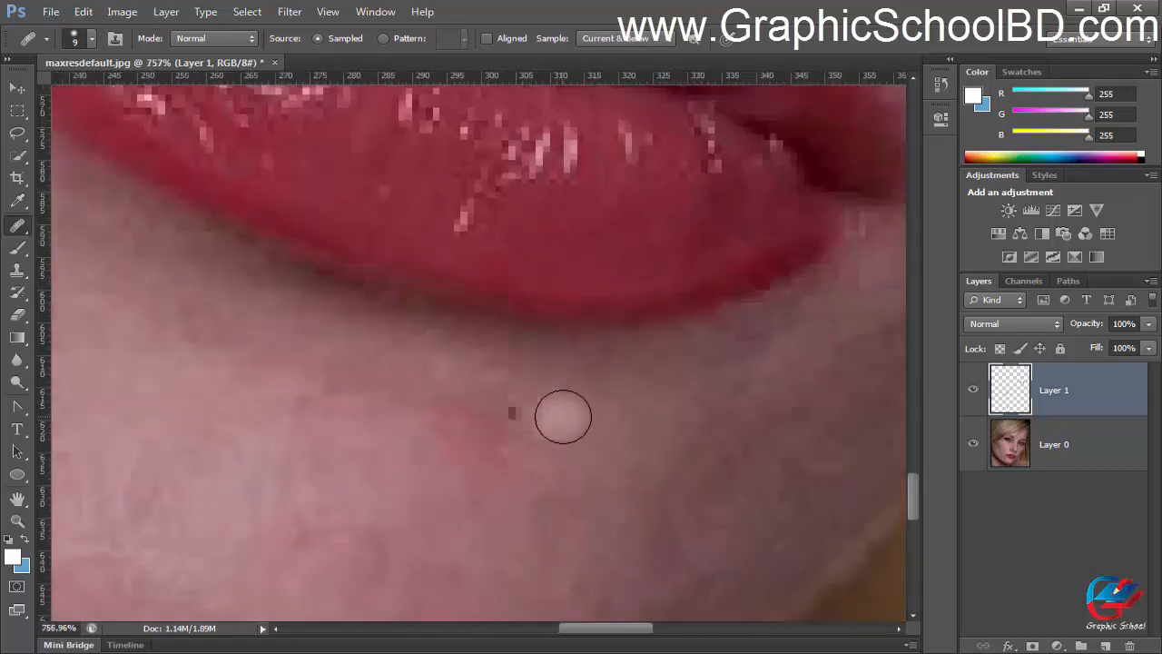
{"action": "key", "text": "alt"}
{"action": "scroll", "coordinate": [645, 466], "scroll_direction": "down", "scroll_amount": 4}
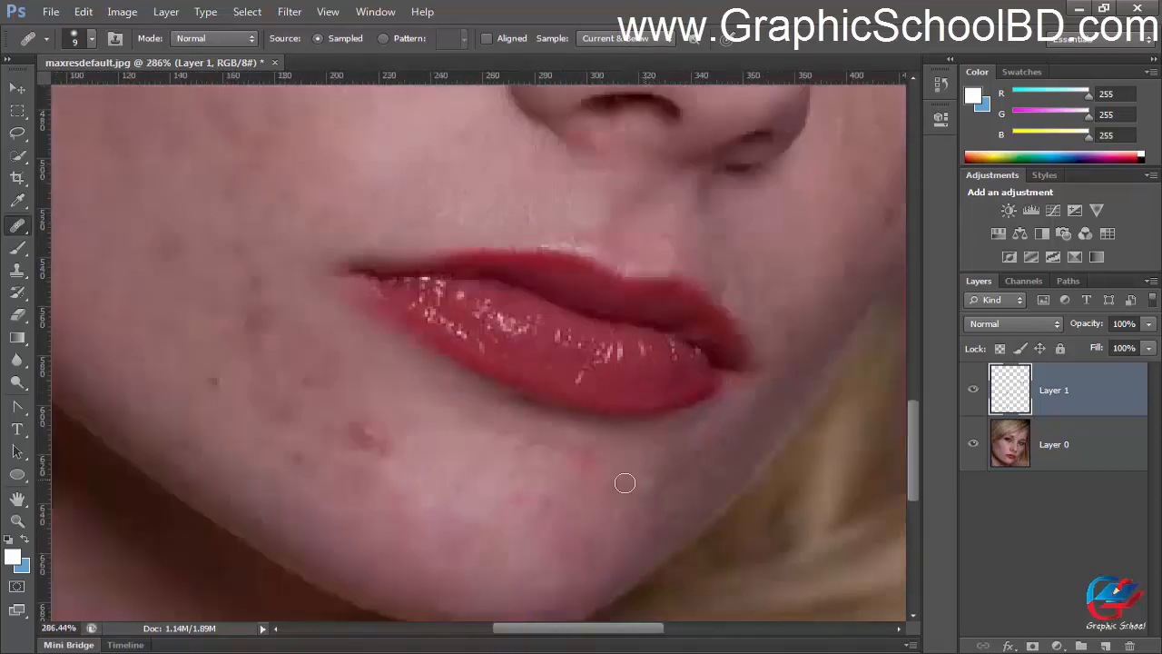
Step: Heal the small dark spot on the jaw, outward from and below the mouth corner, with the 9 px brush
{"action": "scroll", "coordinate": [335, 424], "scroll_direction": "up", "scroll_amount": 3}
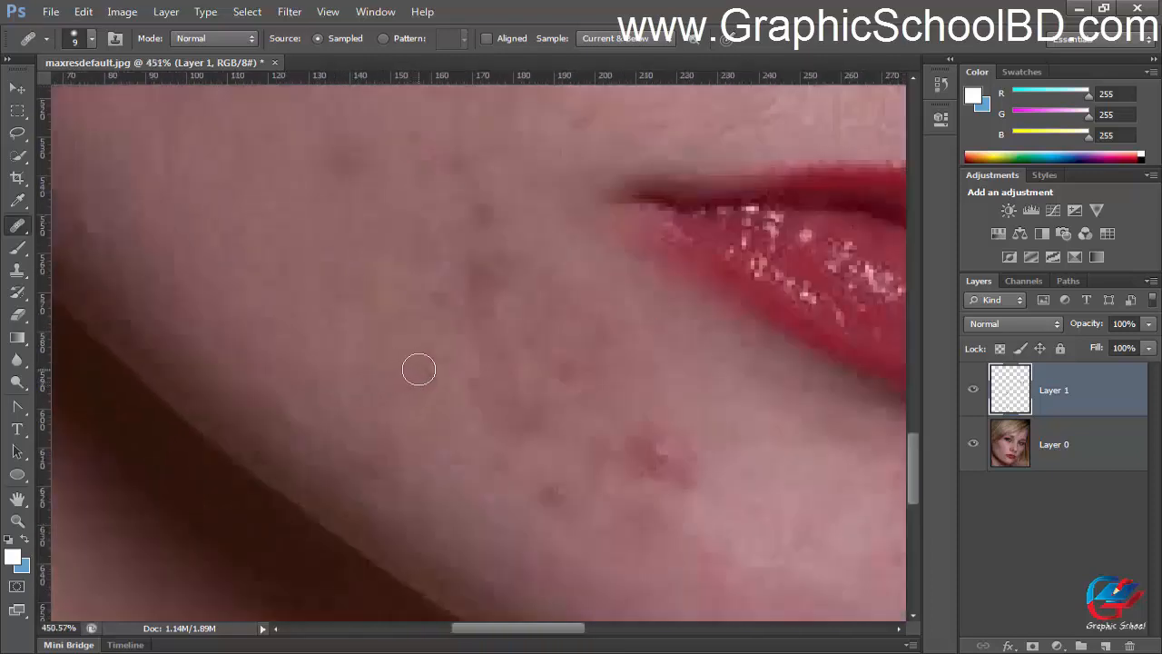
{"action": "scroll", "coordinate": [581, 501], "scroll_direction": "down", "scroll_amount": 3}
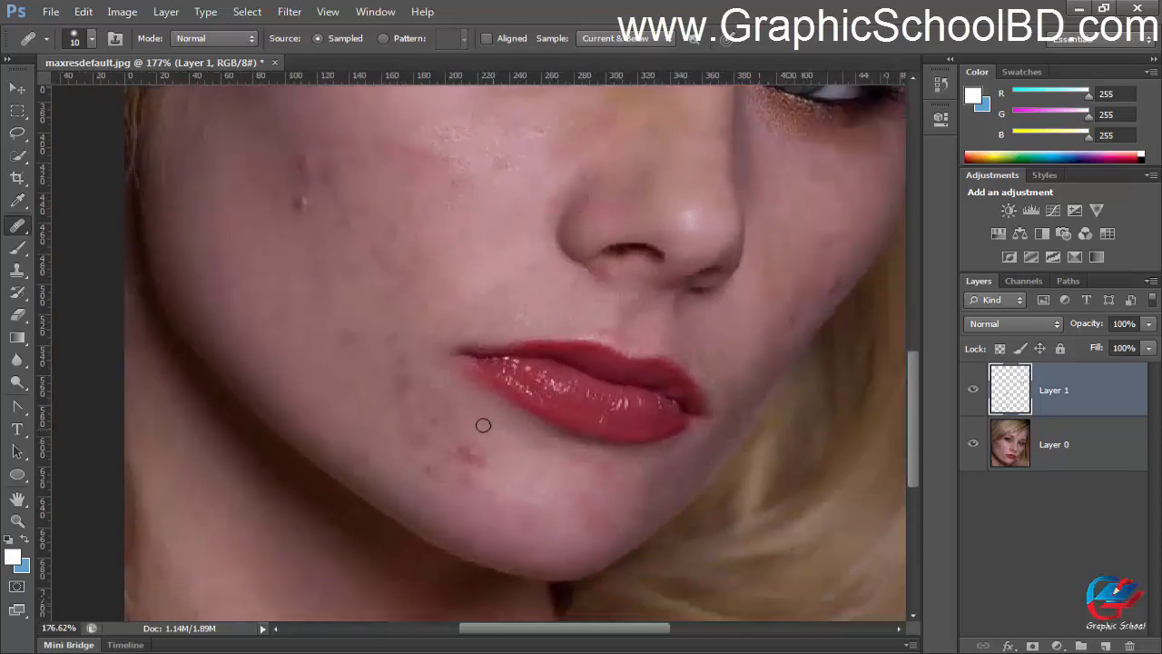
{"action": "scroll", "coordinate": [482, 423], "scroll_direction": "up", "scroll_amount": 1}
{"action": "scroll", "coordinate": [448, 455], "scroll_direction": "down", "scroll_amount": 2}
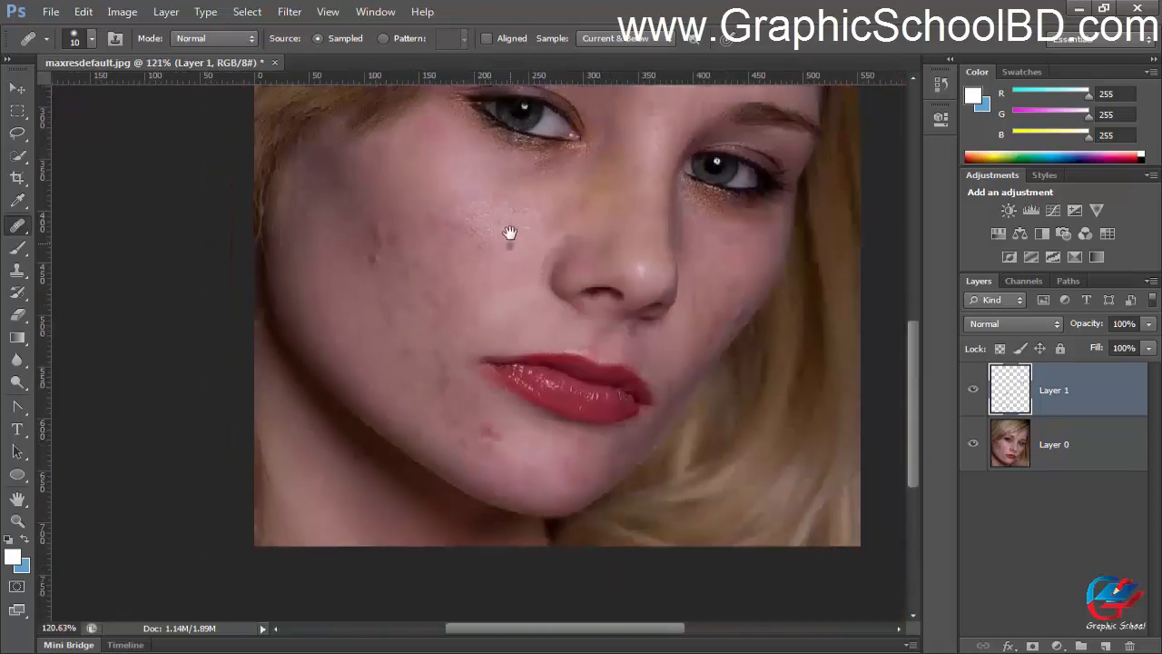
Step: Set the Healing Brush source to Pattern, look through the available patterns, and keep the tan one
{"action": "scroll", "coordinate": [448, 408], "scroll_direction": "up", "scroll_amount": 2}
{"action": "scroll", "coordinate": [512, 400], "scroll_direction": "up", "scroll_amount": 1}
{"action": "scroll", "coordinate": [508, 427], "scroll_direction": "down", "scroll_amount": 3}
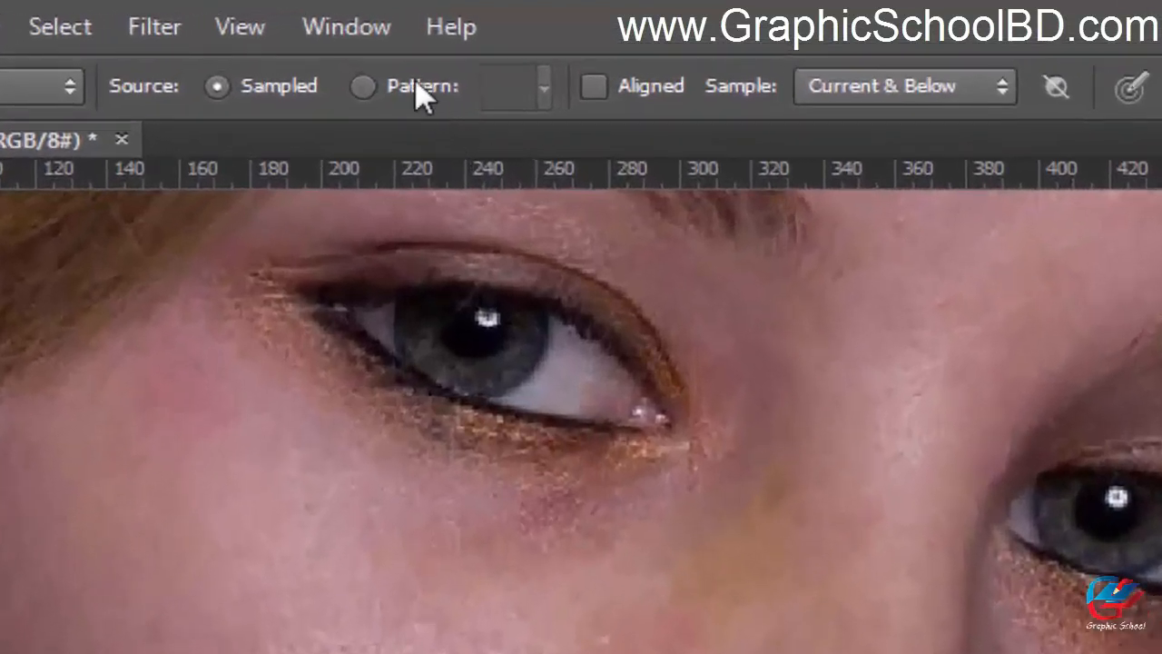
{"action": "left_click", "coordinate": [415, 82]}
{"action": "left_click", "coordinate": [541, 90]}
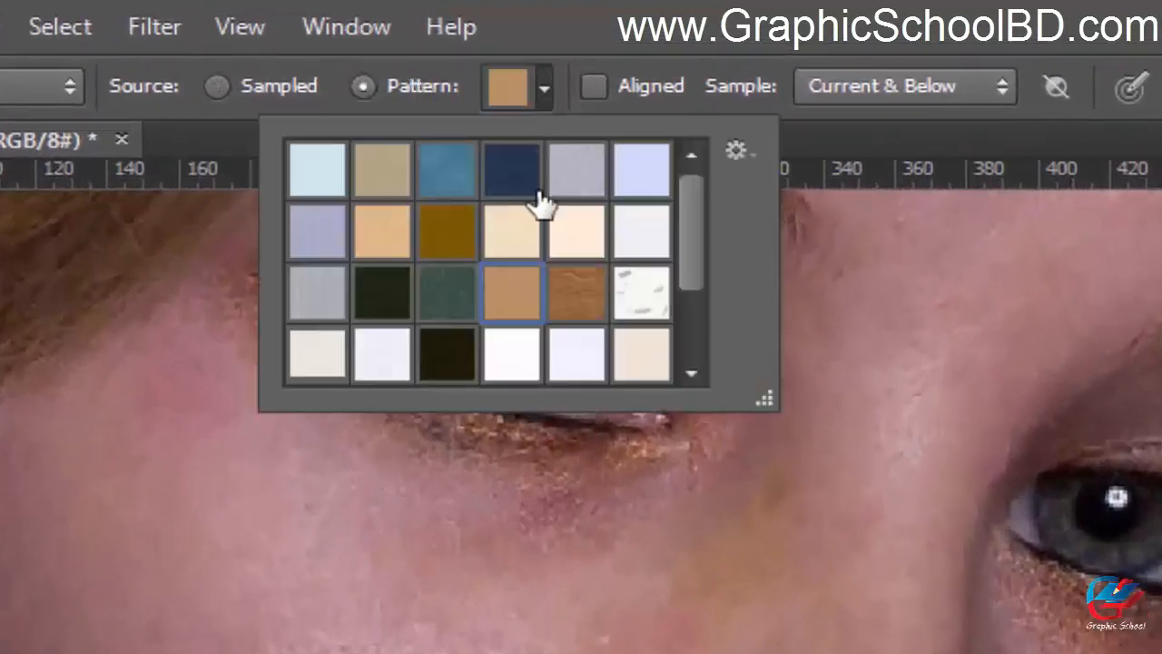
{"action": "left_click", "coordinate": [1016, 11]}
{"action": "left_click_drag", "start_coordinate": [309, 407], "coordinate": [415, 518]}
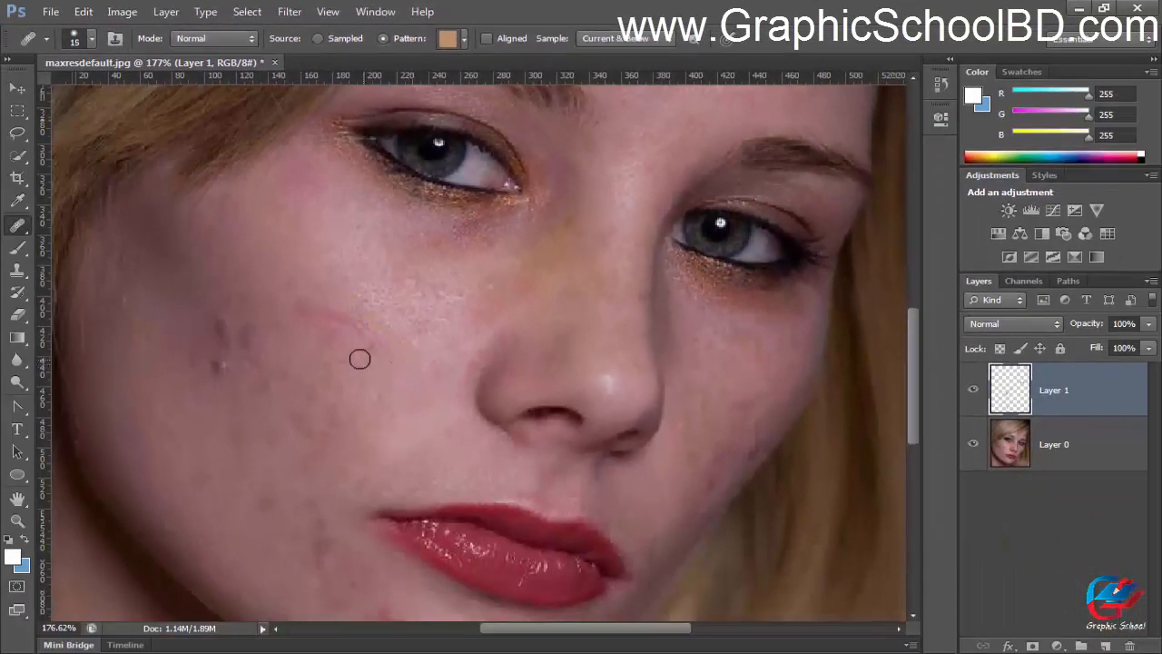
Step: Enlarge the Healing Brush to 60 px and heal the blotches from the cheek down to the mouth corner with the tan pattern
{"action": "key", "text": "bracketright"}
{"action": "key", "text": "bracketright"}
{"action": "mouse_move", "coordinate": [301, 303]}
{"action": "left_mouse_down"}
{"action": "mouse_move", "coordinate": [412, 365]}
{"action": "mouse_move", "coordinate": [246, 278]}
{"action": "left_mouse_up"}
{"action": "left_click_drag", "start_coordinate": [207, 318], "coordinate": [220, 394]}
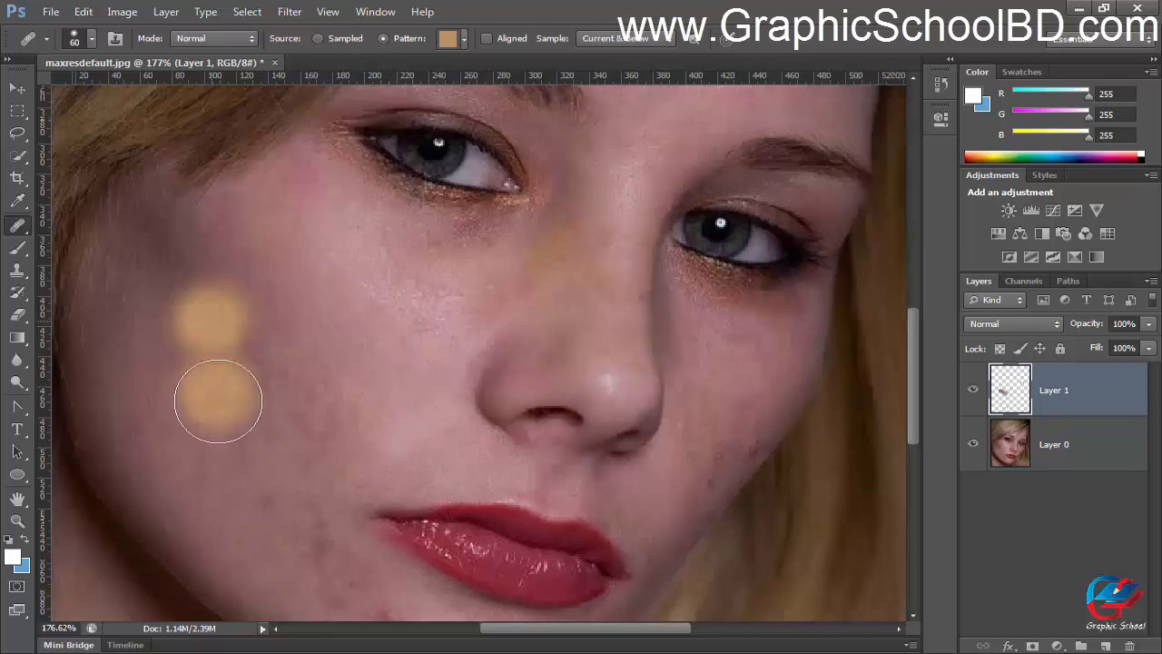
{"action": "left_click", "coordinate": [227, 325]}
{"action": "left_click_drag", "start_coordinate": [249, 355], "coordinate": [309, 405]}
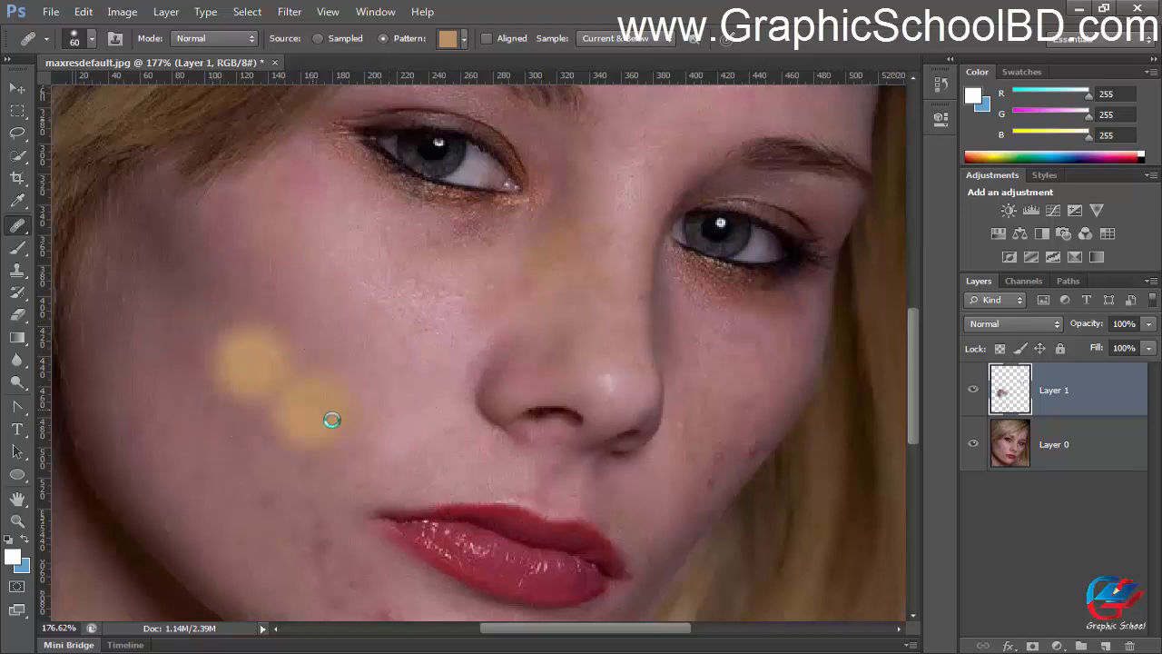
{"action": "left_click_drag", "start_coordinate": [440, 490], "coordinate": [430, 408]}
{"action": "mouse_move", "coordinate": [228, 389]}
{"action": "left_mouse_down"}
{"action": "mouse_move", "coordinate": [350, 527]}
{"action": "mouse_move", "coordinate": [381, 490]}
{"action": "mouse_move", "coordinate": [377, 455]}
{"action": "left_mouse_up"}
Step: Try healing the spots below the mouth with the tan pattern, and undo those last strokes
{"action": "mouse_move", "coordinate": [378, 507]}
{"action": "left_mouse_down"}
{"action": "mouse_move", "coordinate": [328, 477]}
{"action": "mouse_move", "coordinate": [446, 513]}
{"action": "left_mouse_up"}
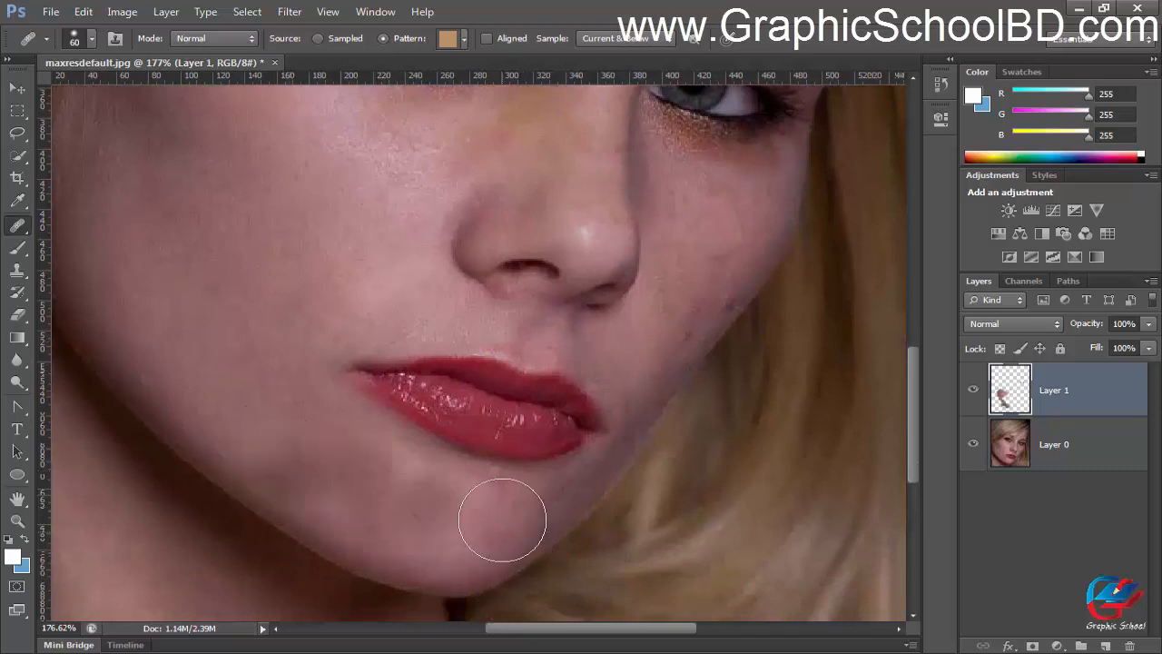
{"action": "scroll", "coordinate": [500, 518], "scroll_direction": "down", "scroll_amount": 2}
{"action": "left_click_drag", "start_coordinate": [473, 357], "coordinate": [447, 391]}
{"action": "key", "text": "ctrl+alt+z"}
{"action": "key", "text": "ctrl+alt+z"}
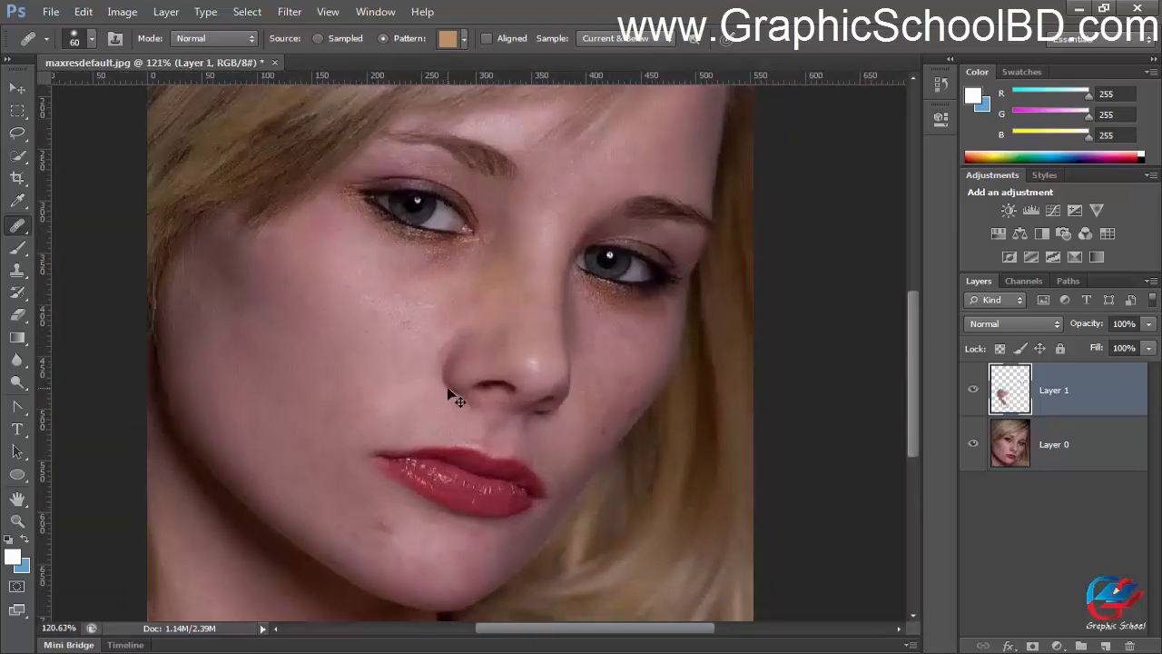
Step: Switch the healing source to the medium blue pattern and try it on the chin spots beneath the lower lip
{"action": "left_click_drag", "start_coordinate": [460, 179], "coordinate": [466, 215]}
{"action": "left_click", "coordinate": [463, 38]}
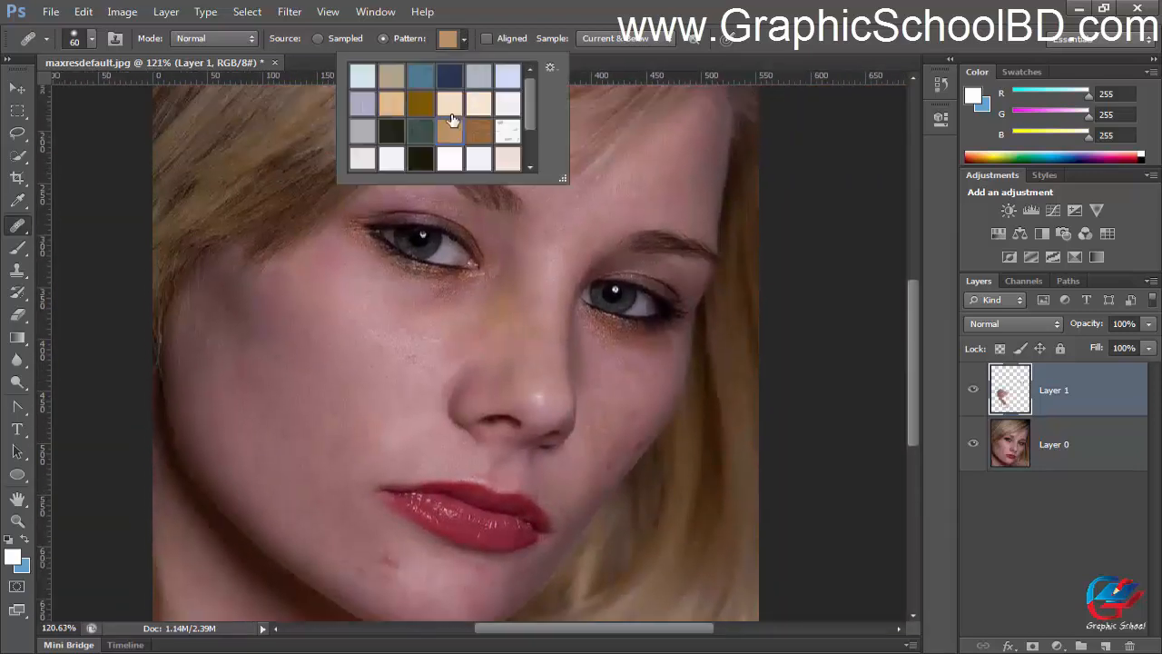
{"action": "left_click", "coordinate": [420, 75]}
{"action": "left_click", "coordinate": [384, 560]}
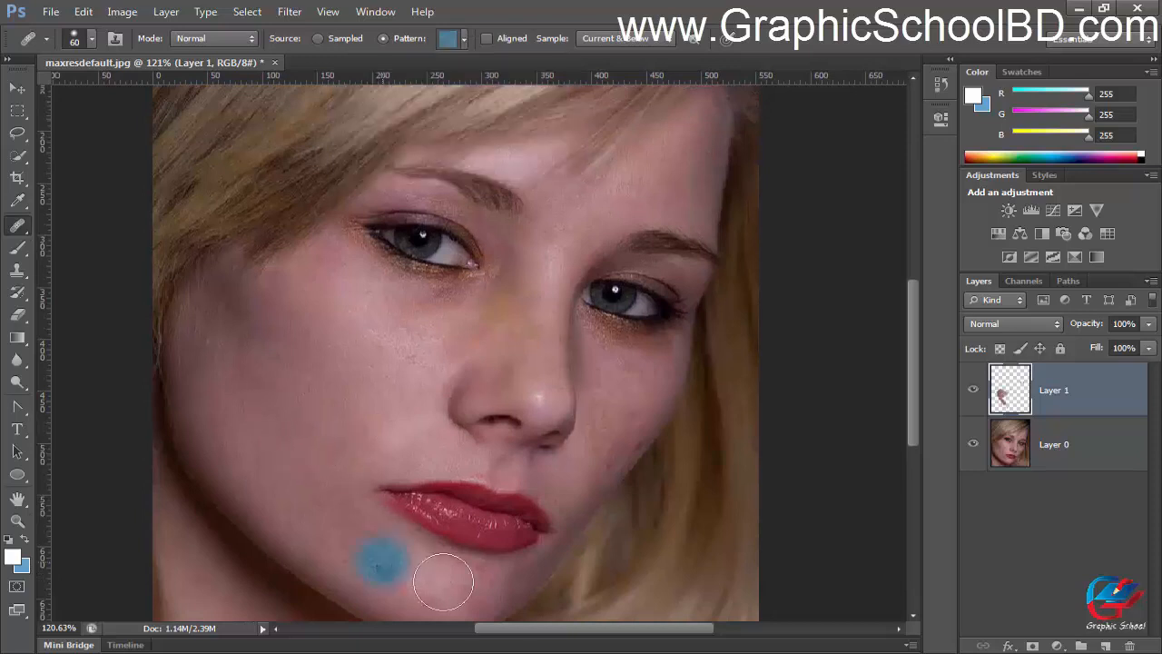
{"action": "left_click_drag", "start_coordinate": [454, 568], "coordinate": [391, 468]}
{"action": "scroll", "coordinate": [324, 468], "scroll_direction": "up", "scroll_amount": 2}
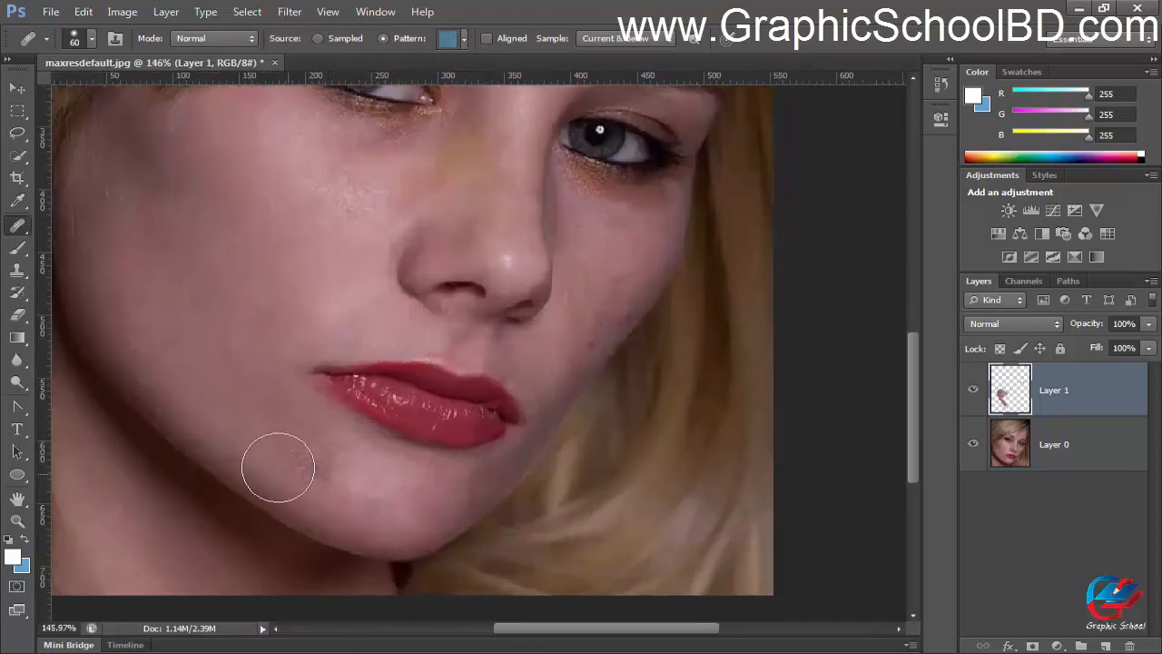
{"action": "left_click", "coordinate": [277, 467]}
{"action": "left_click", "coordinate": [340, 481]}
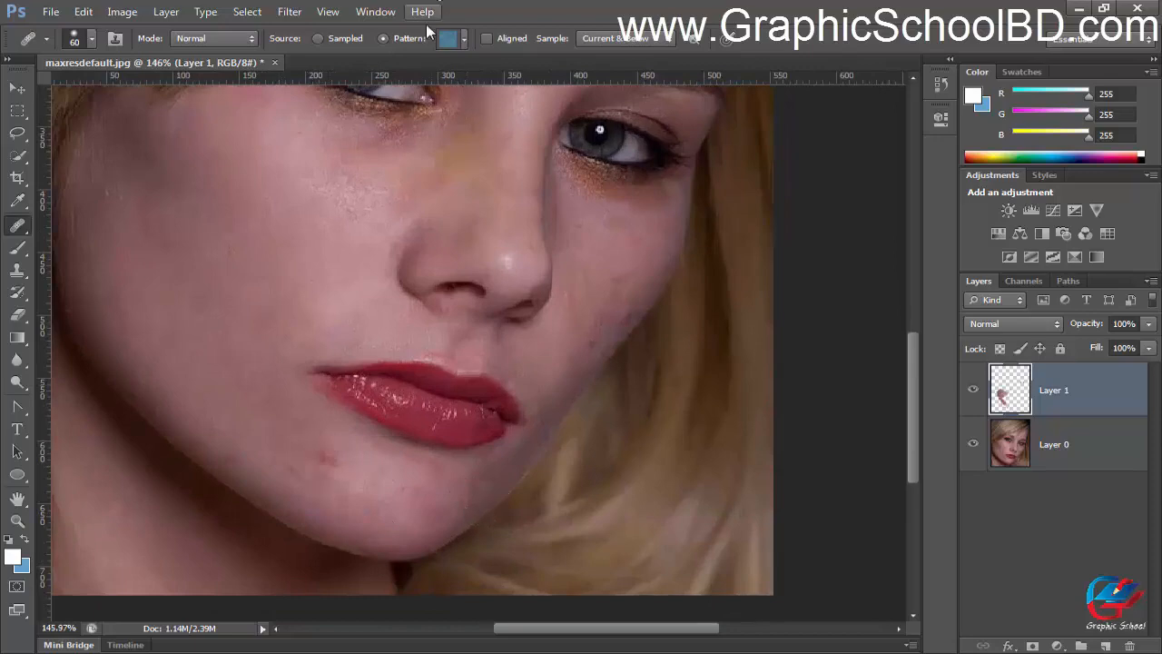
Step: Look through the pattern picker's options and display the patterns as Large Thumbnail
{"action": "left_click", "coordinate": [464, 38]}
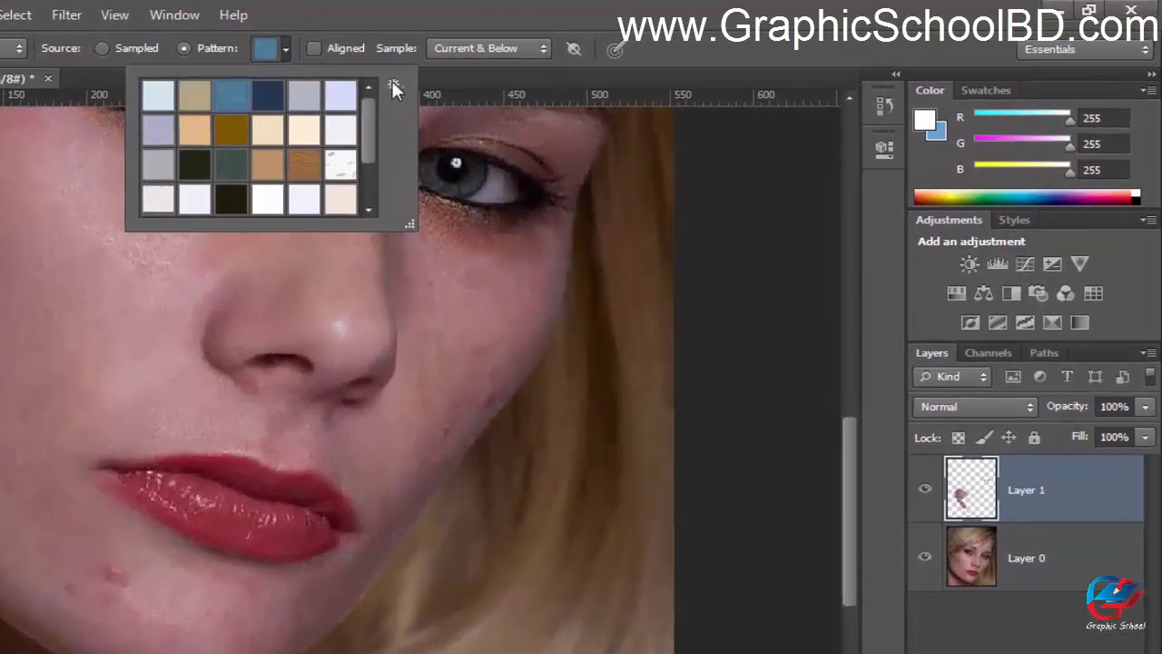
{"action": "left_click", "coordinate": [393, 84]}
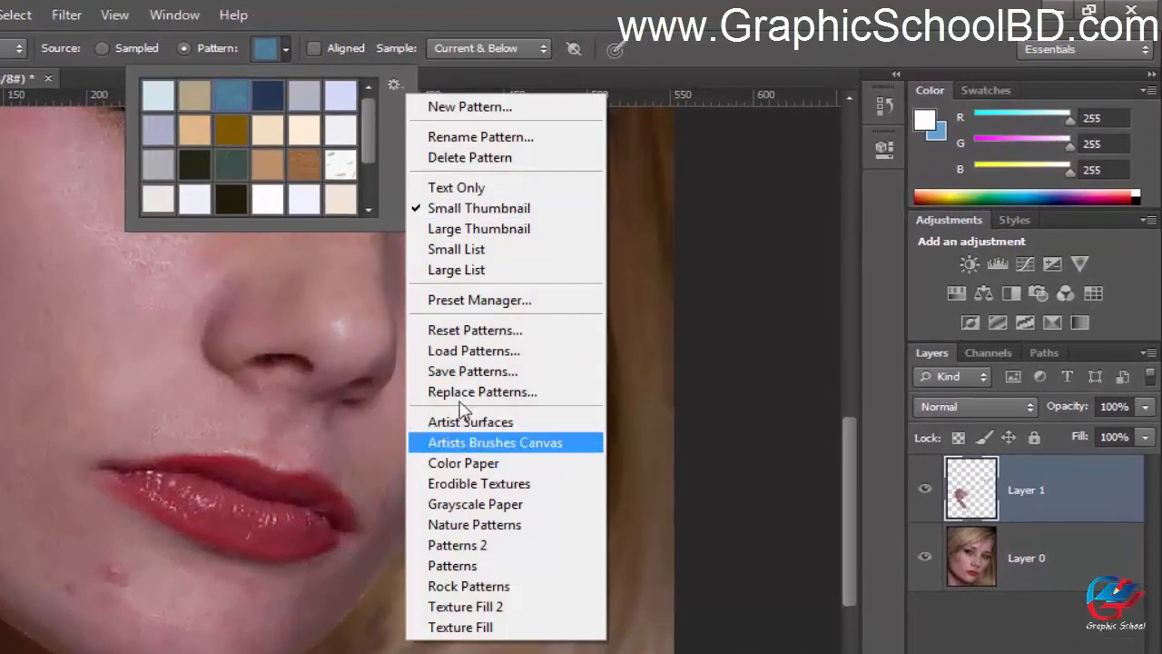
{"action": "left_click", "coordinate": [363, 113]}
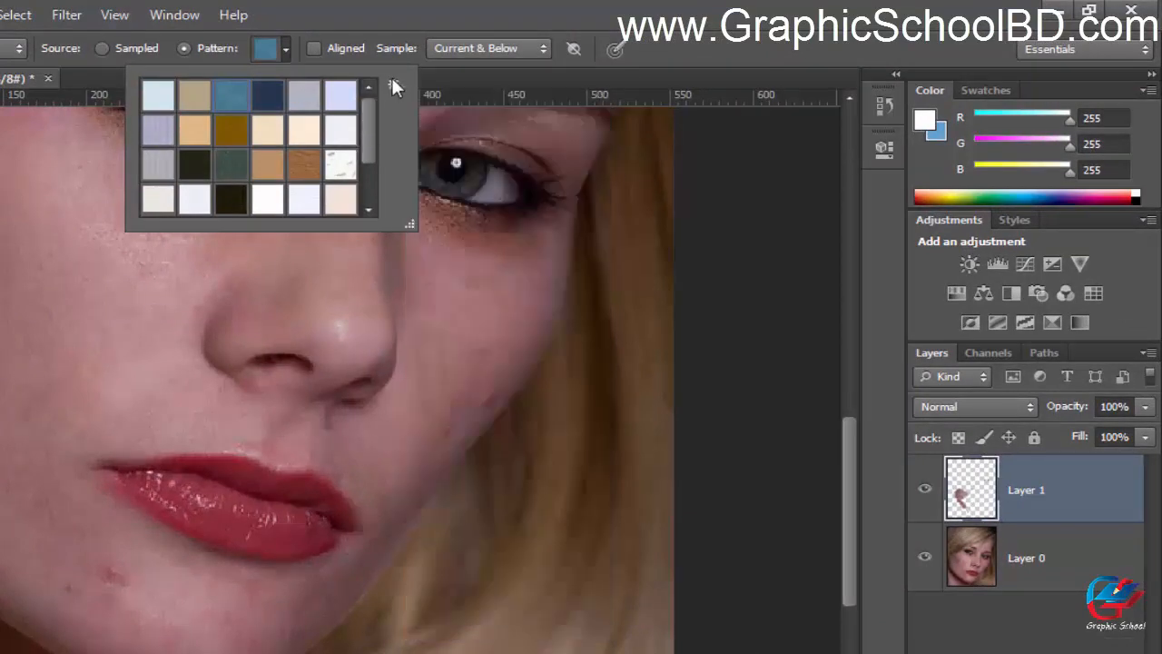
{"action": "left_click", "coordinate": [392, 81]}
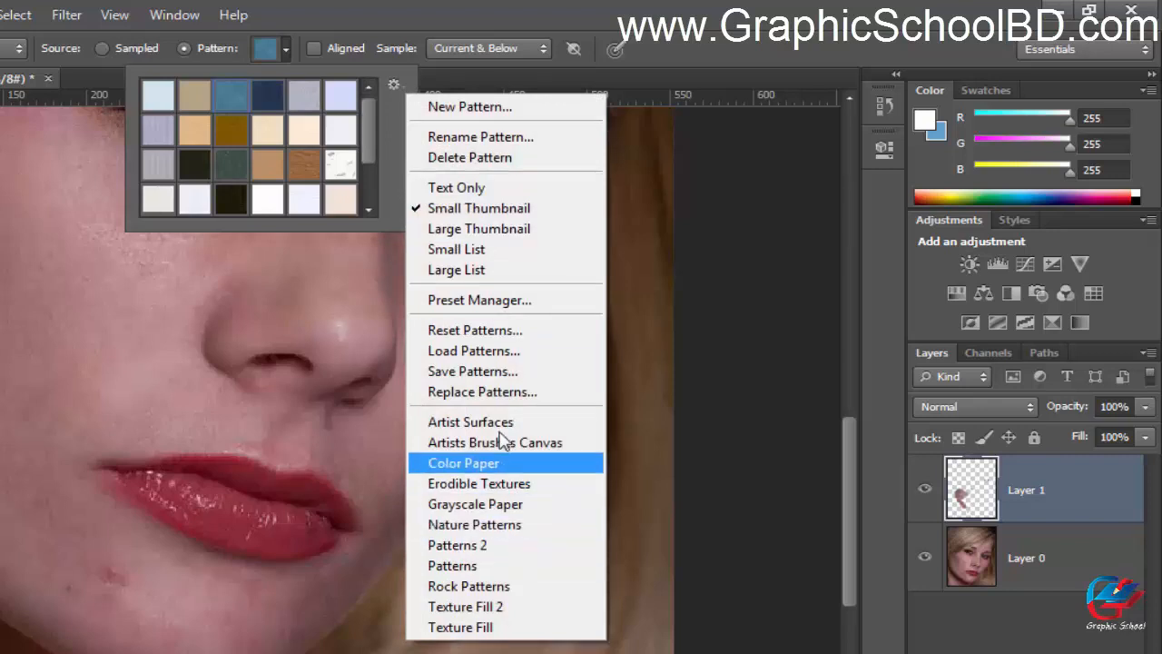
{"action": "left_click", "coordinate": [478, 229]}
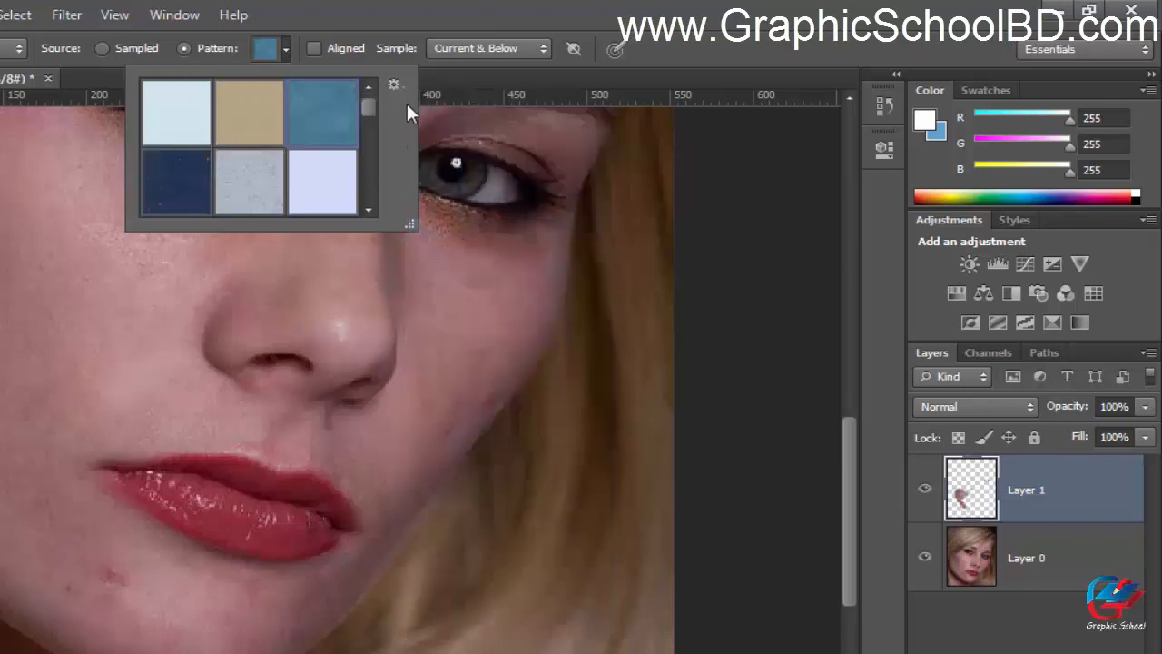
Step: Replace the current patterns with the Artist Surfaces set and browse its swatches
{"action": "left_click", "coordinate": [393, 86]}
{"action": "left_click", "coordinate": [480, 423]}
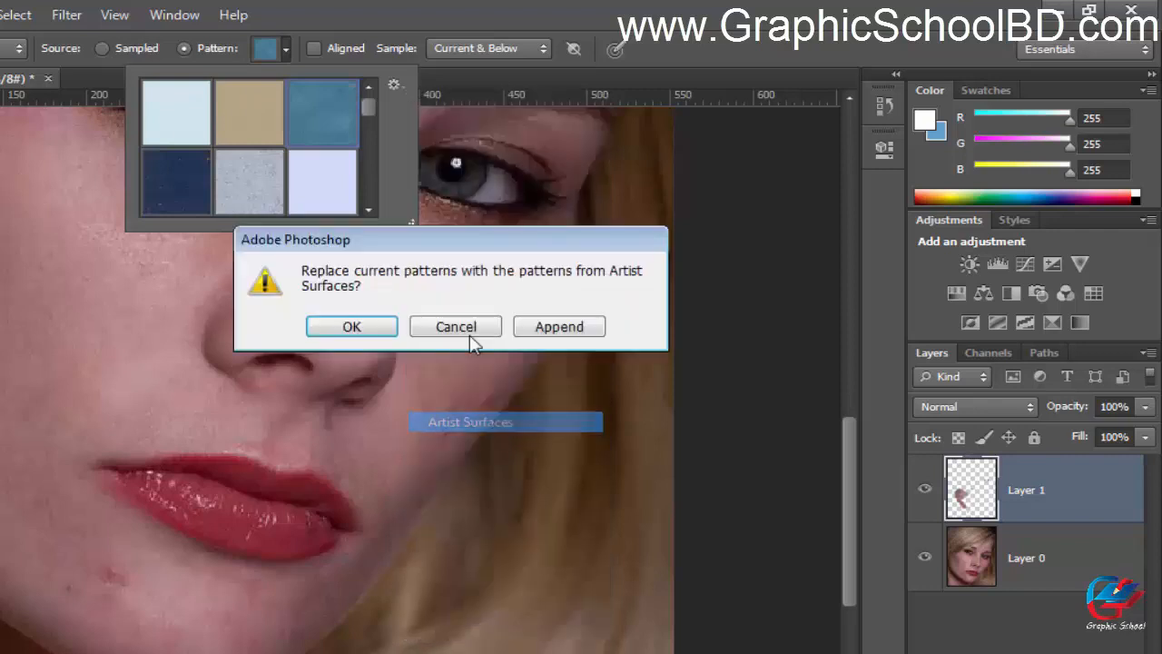
{"action": "left_click", "coordinate": [351, 327]}
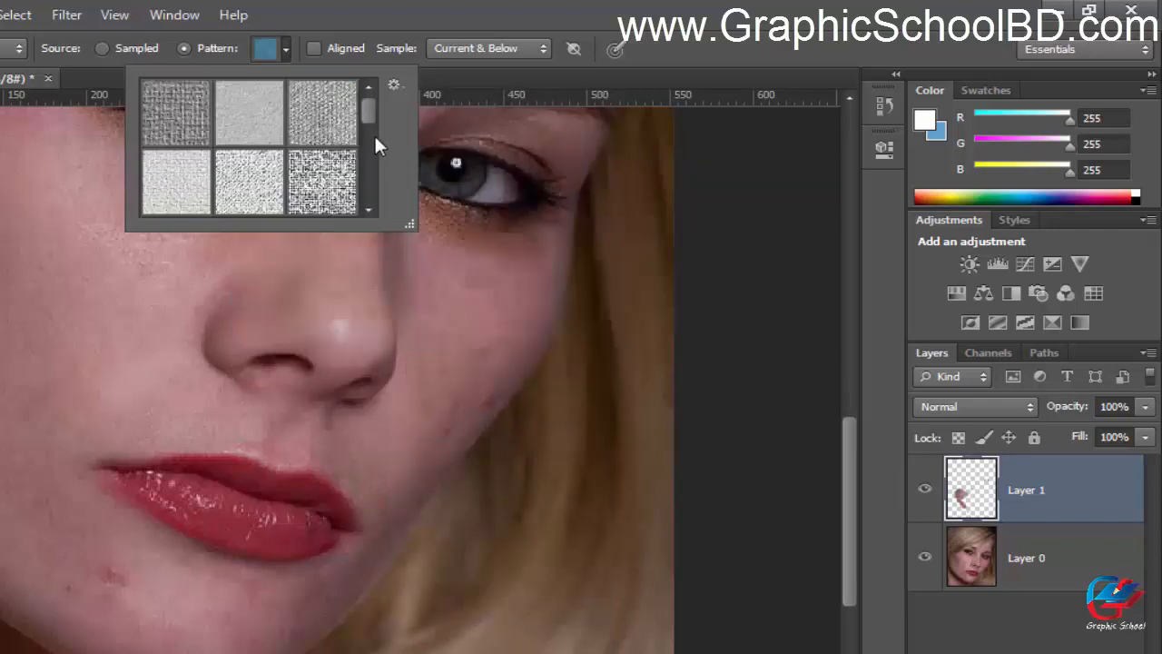
{"action": "scroll", "coordinate": [368, 136], "scroll_direction": "down", "scroll_amount": 2}
{"action": "scroll", "coordinate": [363, 115], "scroll_direction": "up", "scroll_amount": 1}
Step: Replace the current patterns with the Grayscale Paper set and browse its swatches
{"action": "left_click", "coordinate": [393, 86]}
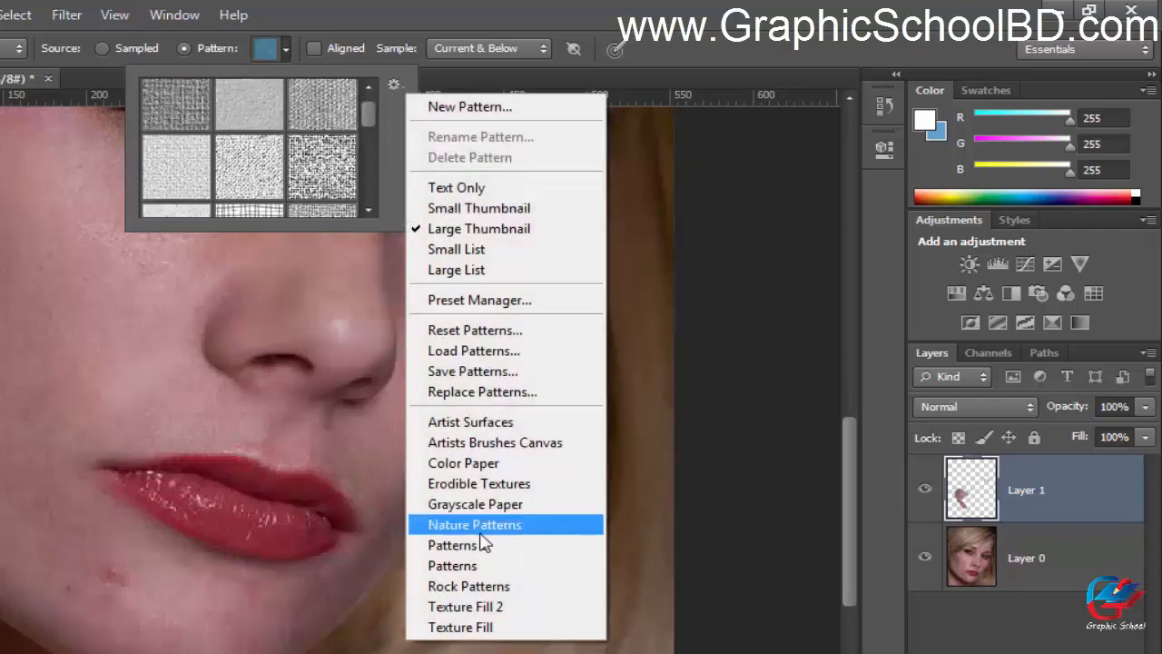
{"action": "left_click", "coordinate": [487, 511]}
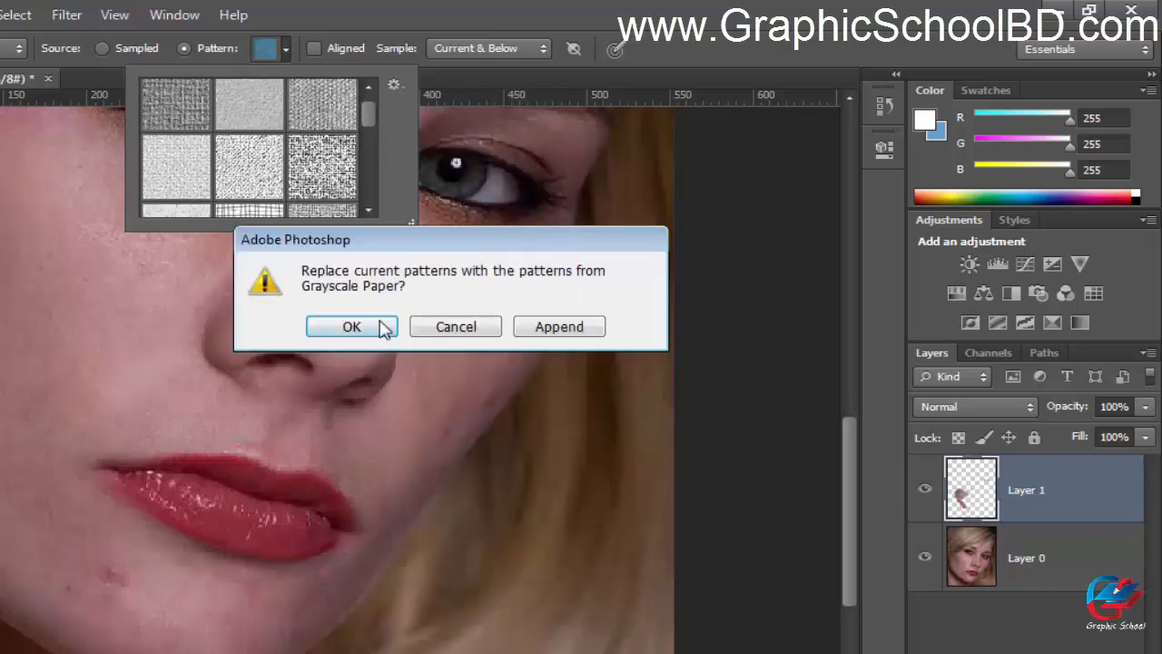
{"action": "left_click", "coordinate": [351, 327]}
{"action": "scroll", "coordinate": [371, 143], "scroll_direction": "down", "scroll_amount": 3}
{"action": "scroll", "coordinate": [371, 175], "scroll_direction": "up", "scroll_amount": 3}
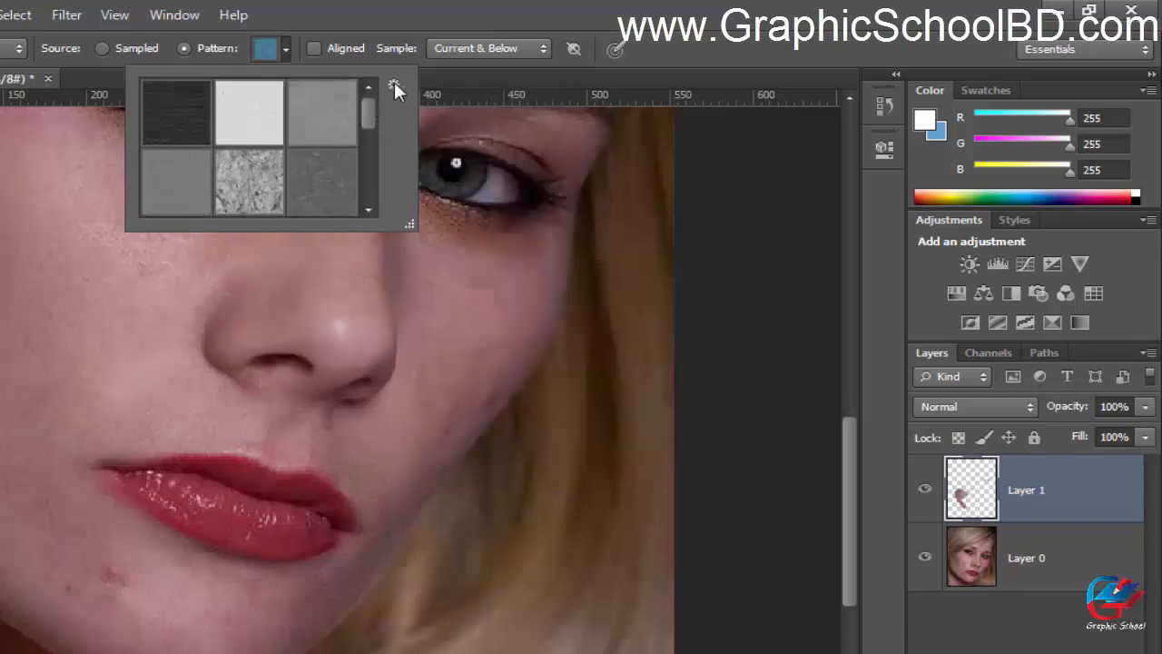
{"action": "left_click", "coordinate": [393, 84]}
{"action": "left_click", "coordinate": [501, 513]}
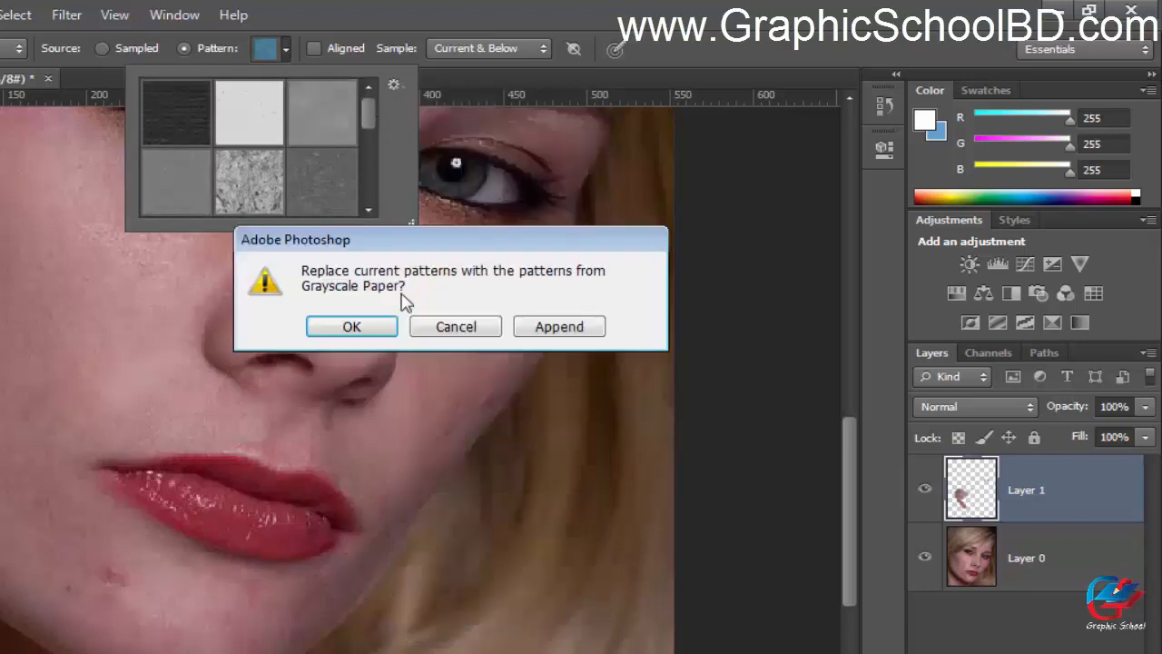
{"action": "left_click", "coordinate": [374, 326]}
{"action": "left_click", "coordinate": [393, 86]}
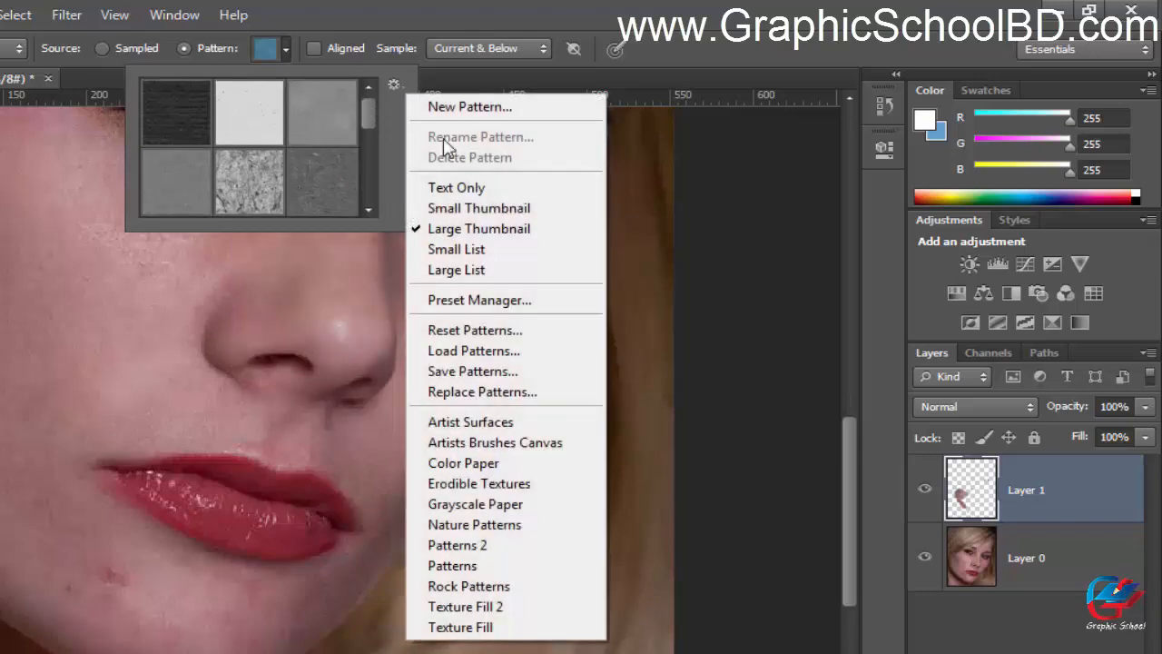
{"action": "left_click", "coordinate": [482, 391]}
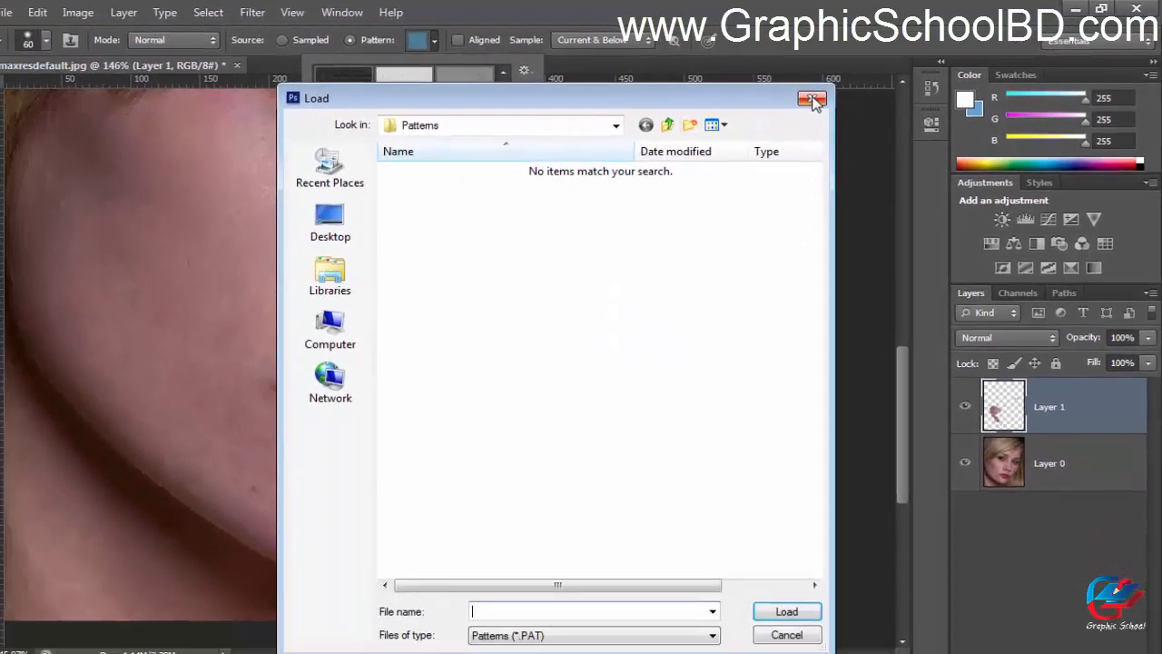
{"action": "key", "text": "Escape"}
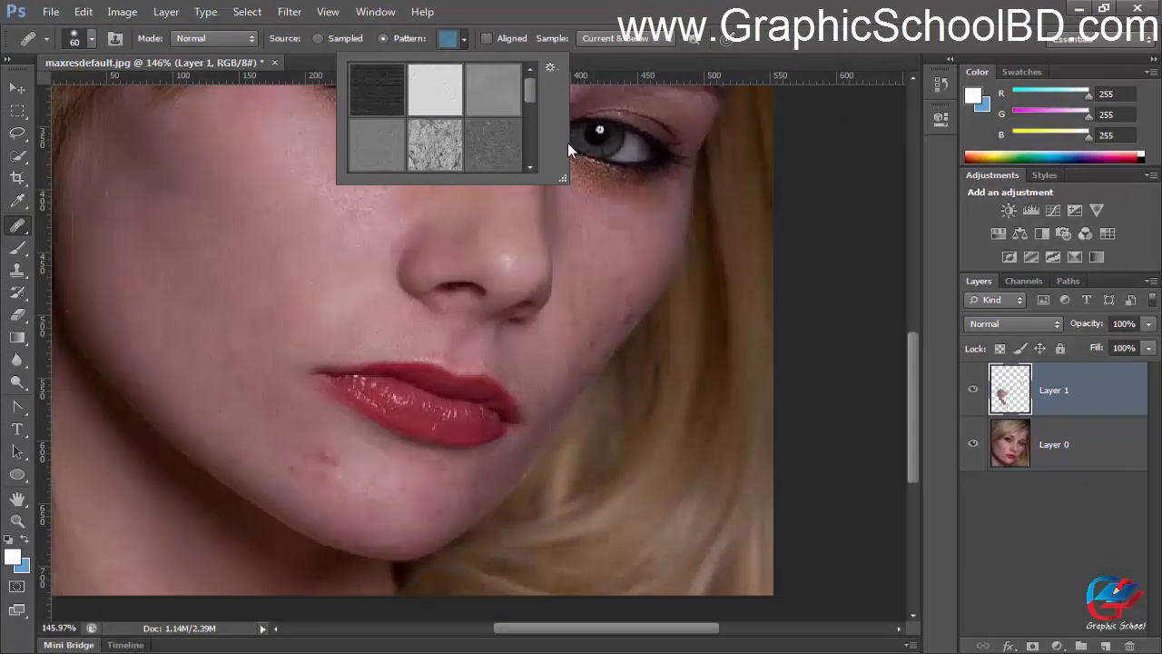
Step: Replace the current patterns with the Patterns 2 set and choose its dark grey woven pattern as the healing source
{"action": "left_click", "coordinate": [549, 68]}
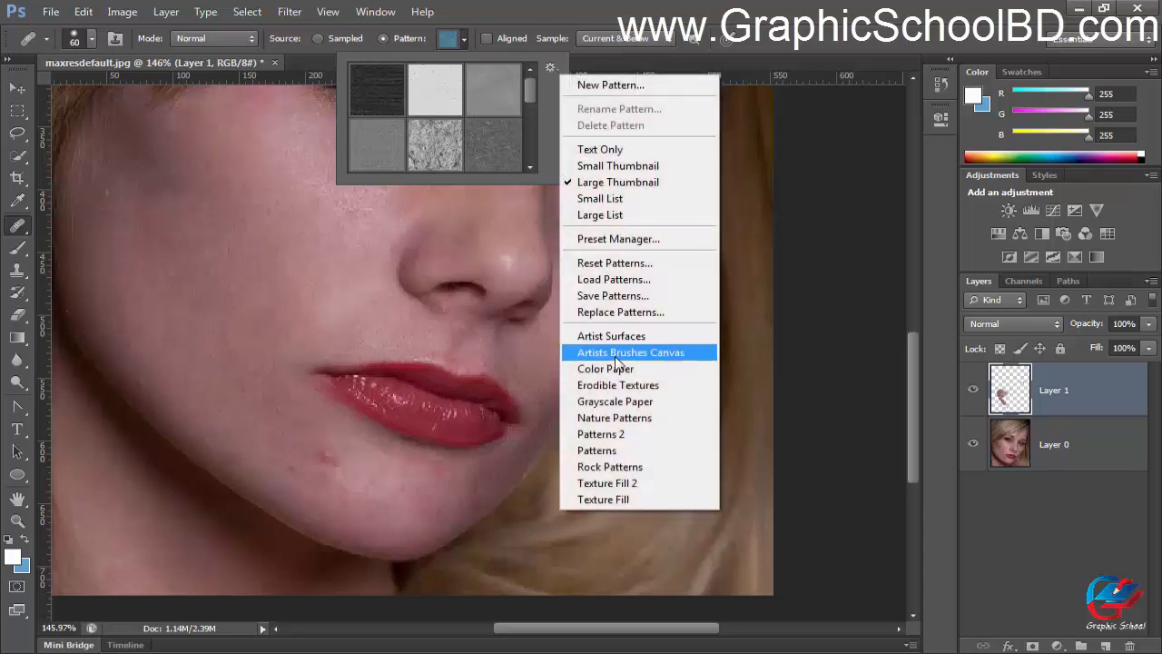
{"action": "left_click", "coordinate": [615, 435]}
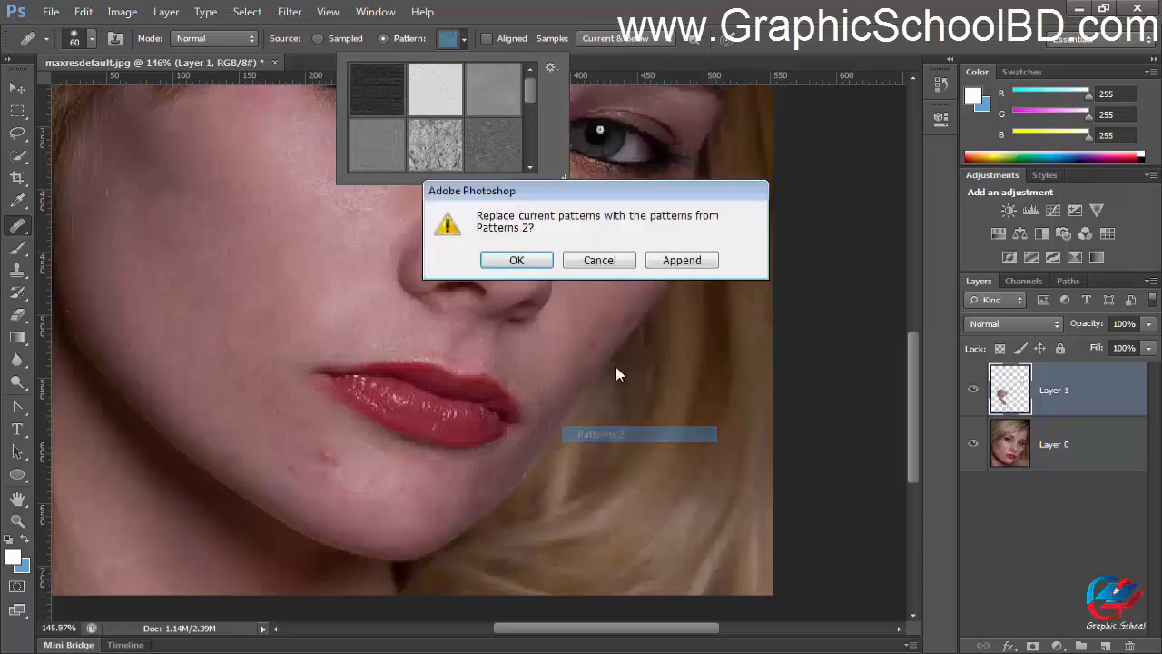
{"action": "left_click", "coordinate": [522, 258]}
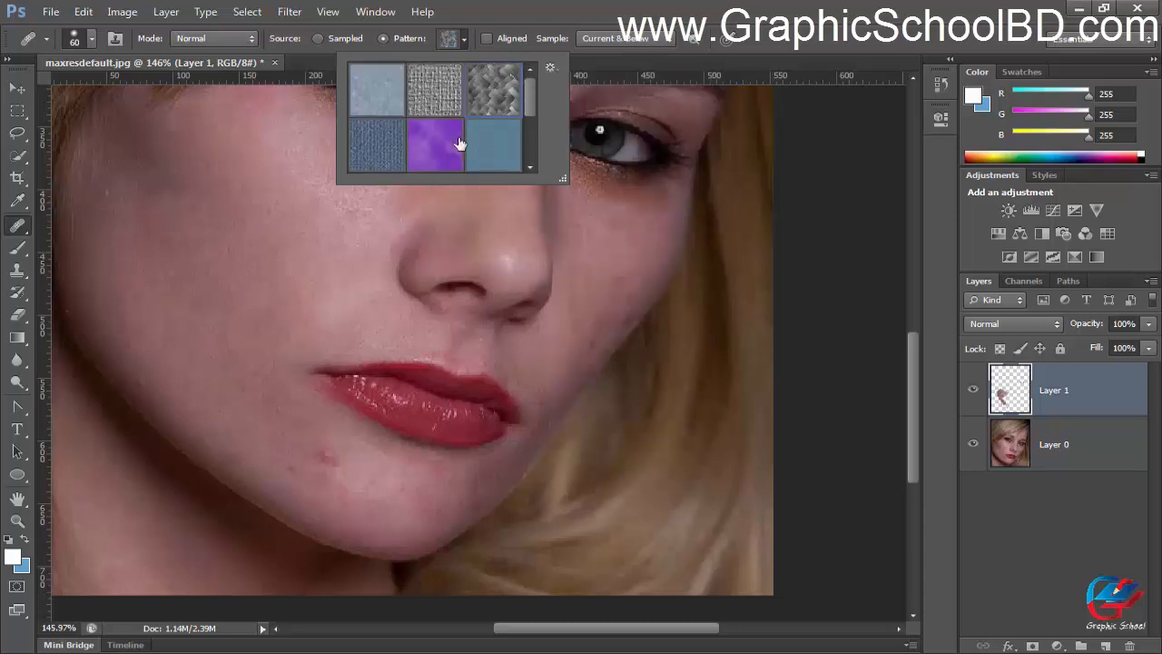
{"action": "left_click", "coordinate": [656, 9]}
Step: Try the grey woven pattern on the jaw, chin and upper cheek, and undo these strokes
{"action": "scroll", "coordinate": [299, 338], "scroll_direction": "up", "scroll_amount": 2}
{"action": "left_click", "coordinate": [291, 470]}
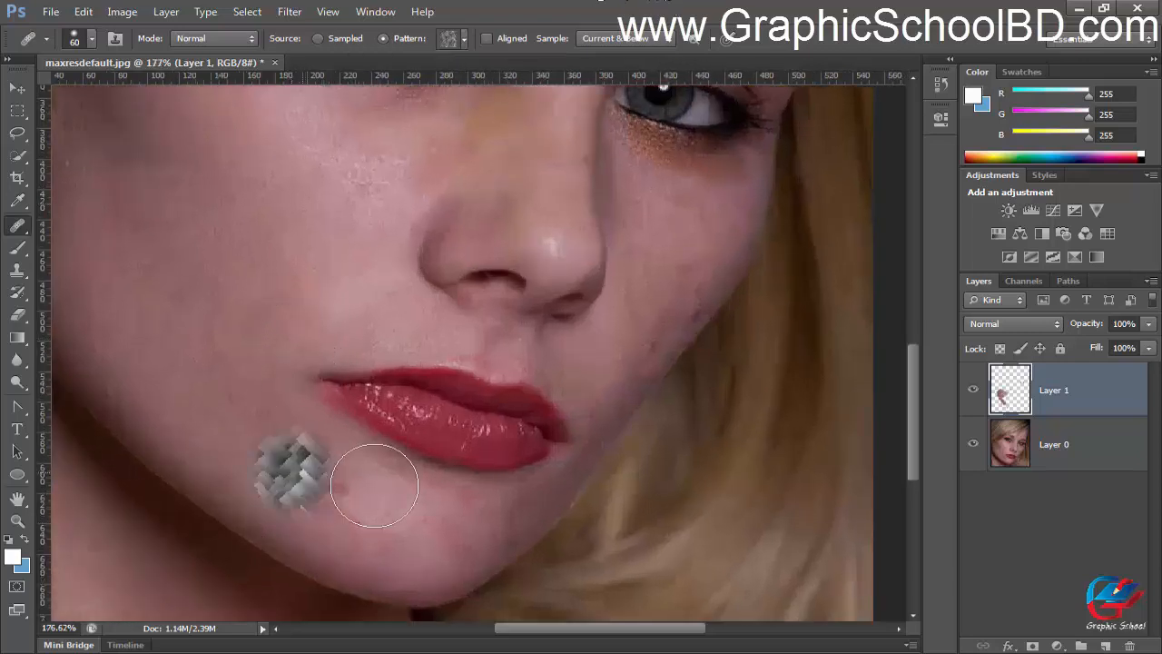
{"action": "left_click", "coordinate": [371, 483]}
{"action": "left_click_drag", "start_coordinate": [194, 115], "coordinate": [243, 247]}
{"action": "scroll", "coordinate": [403, 356], "scroll_direction": "down", "scroll_amount": 5}
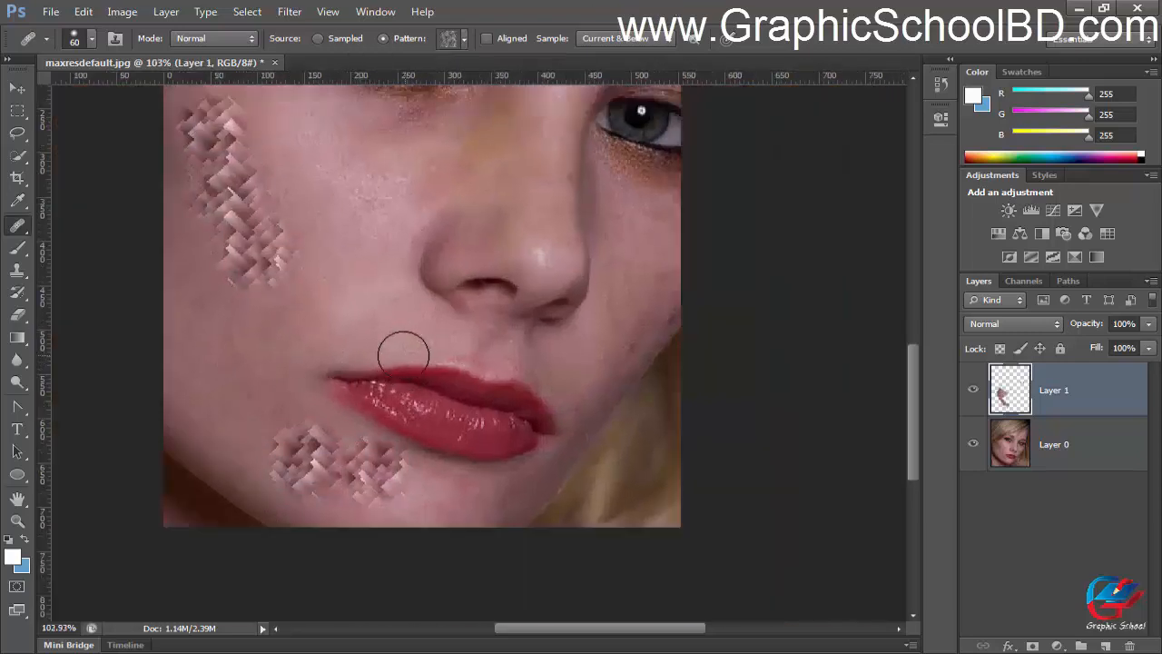
{"action": "scroll", "coordinate": [403, 356], "scroll_direction": "down", "scroll_amount": 1}
{"action": "key", "text": "ctrl+alt+z"}
{"action": "key", "text": "ctrl+alt+z"}
{"action": "key", "text": "ctrl+alt+z"}
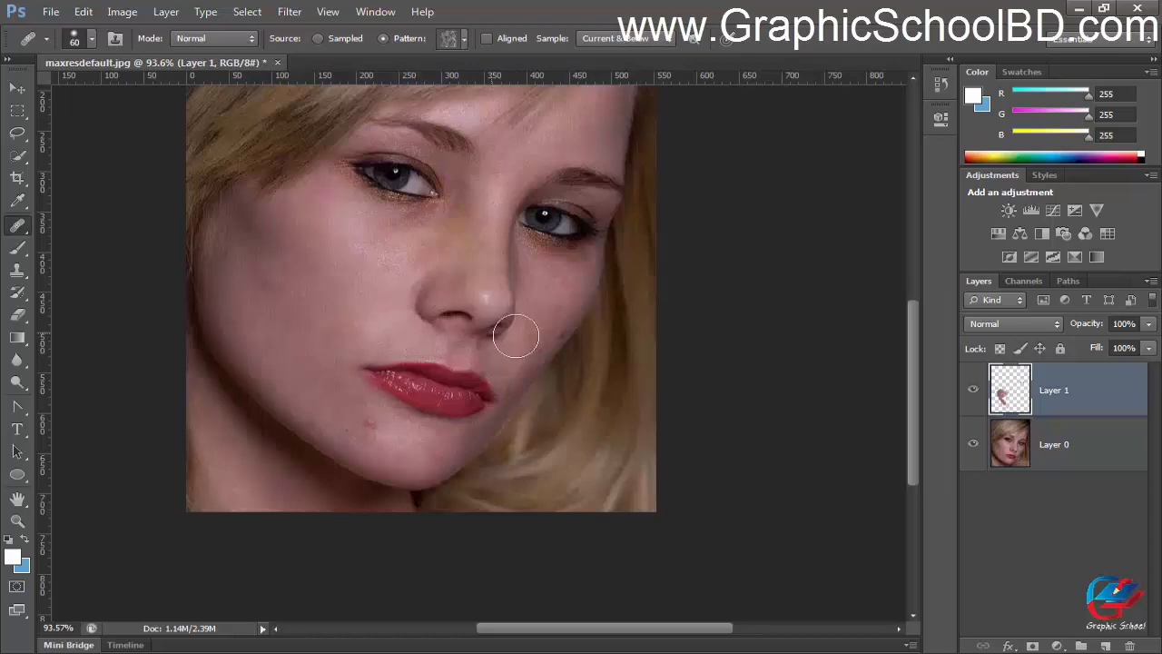
Step: Add a Pattern Overlay effect with the purple pattern to Layer 1
{"action": "scroll", "coordinate": [516, 335], "scroll_direction": "up", "scroll_amount": 3}
{"action": "scroll", "coordinate": [517, 339], "scroll_direction": "down", "scroll_amount": 5}
{"action": "scroll", "coordinate": [486, 431], "scroll_direction": "up", "scroll_amount": 3}
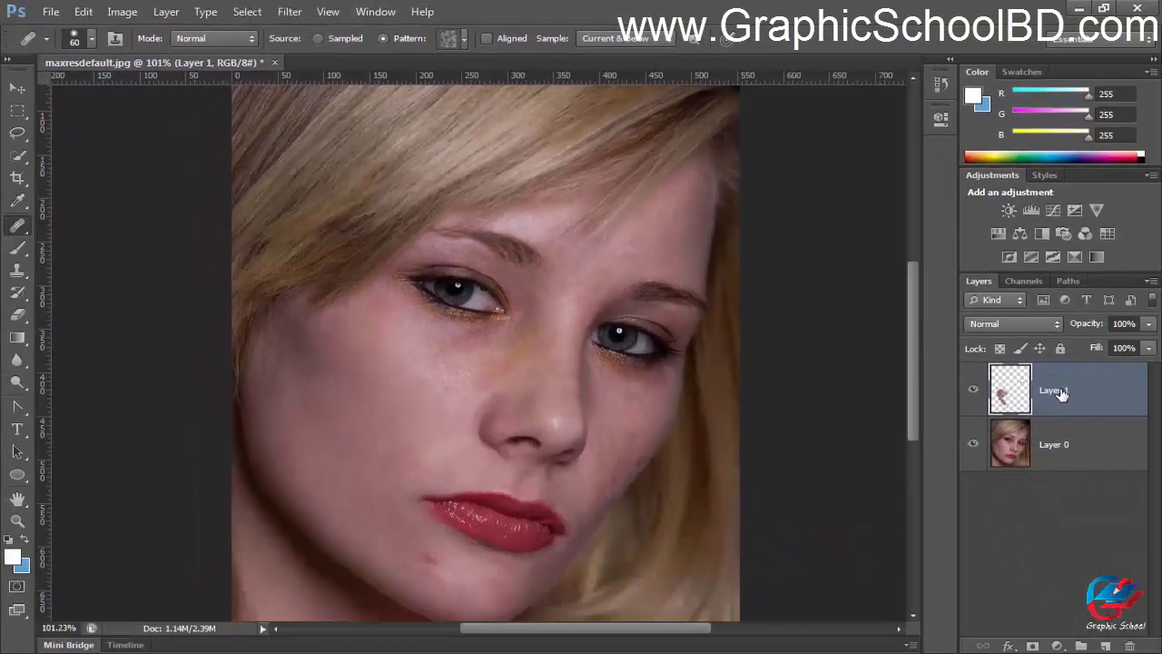
{"action": "right_click", "coordinate": [1061, 394]}
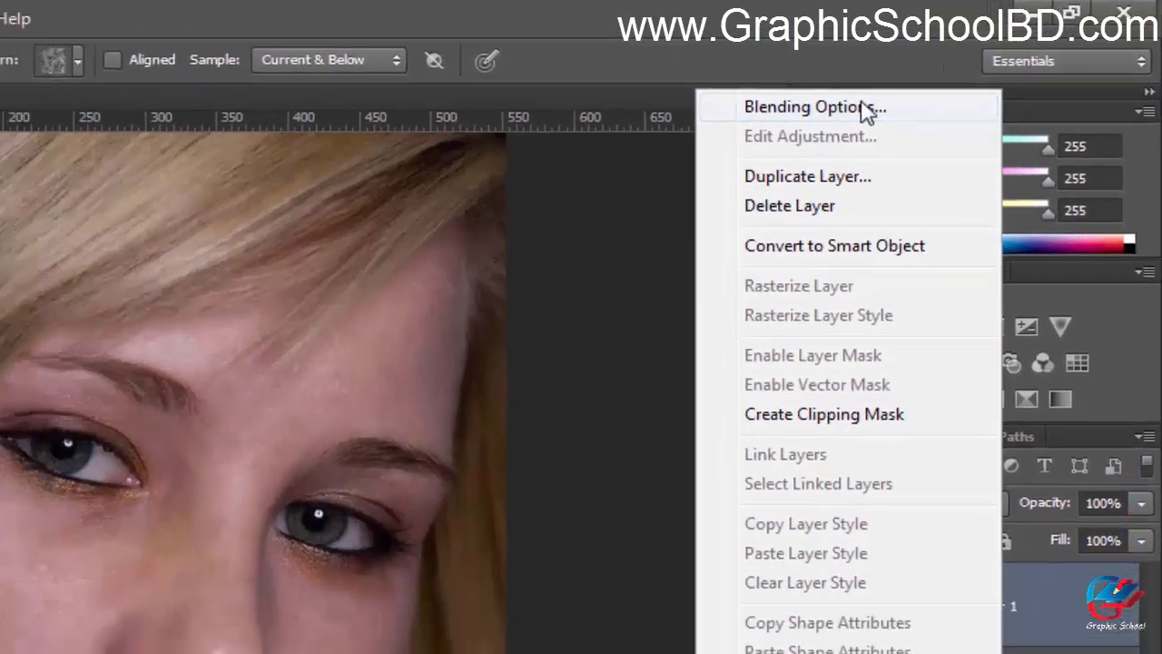
{"action": "left_click", "coordinate": [786, 138]}
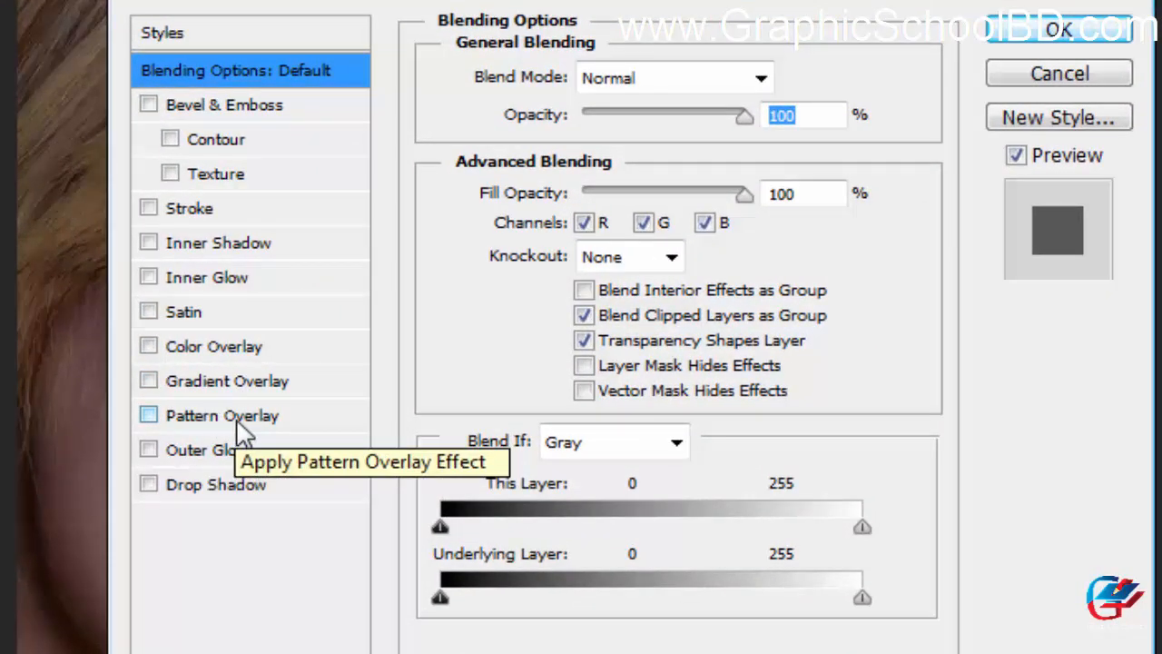
{"action": "left_click", "coordinate": [236, 418]}
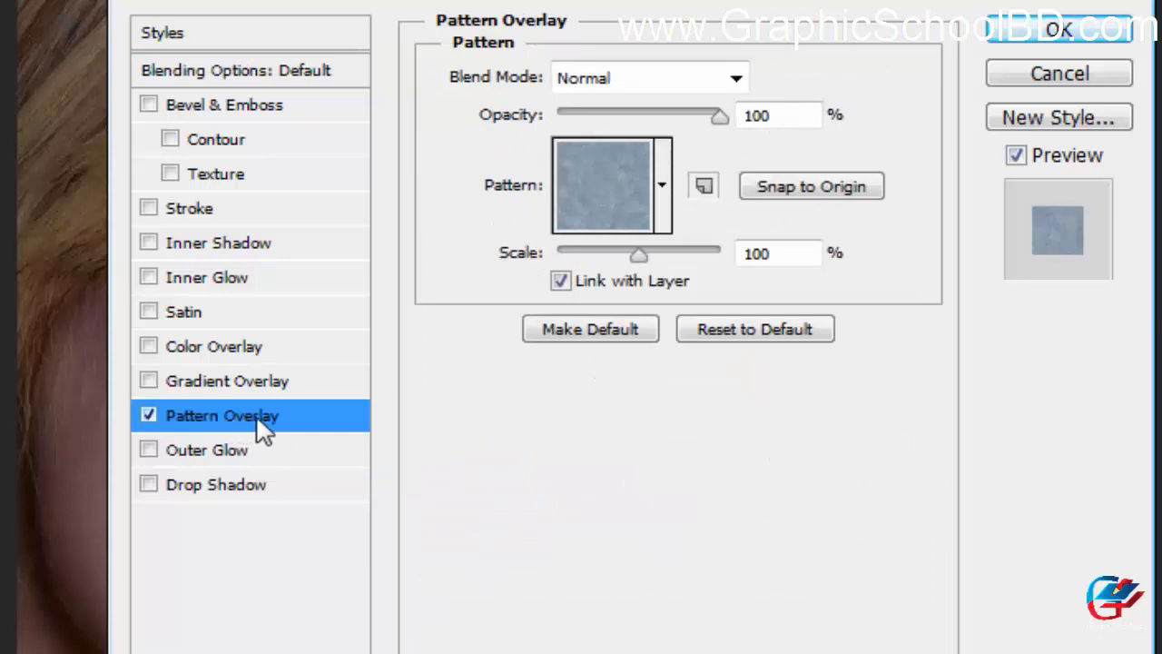
{"action": "left_click", "coordinate": [662, 186]}
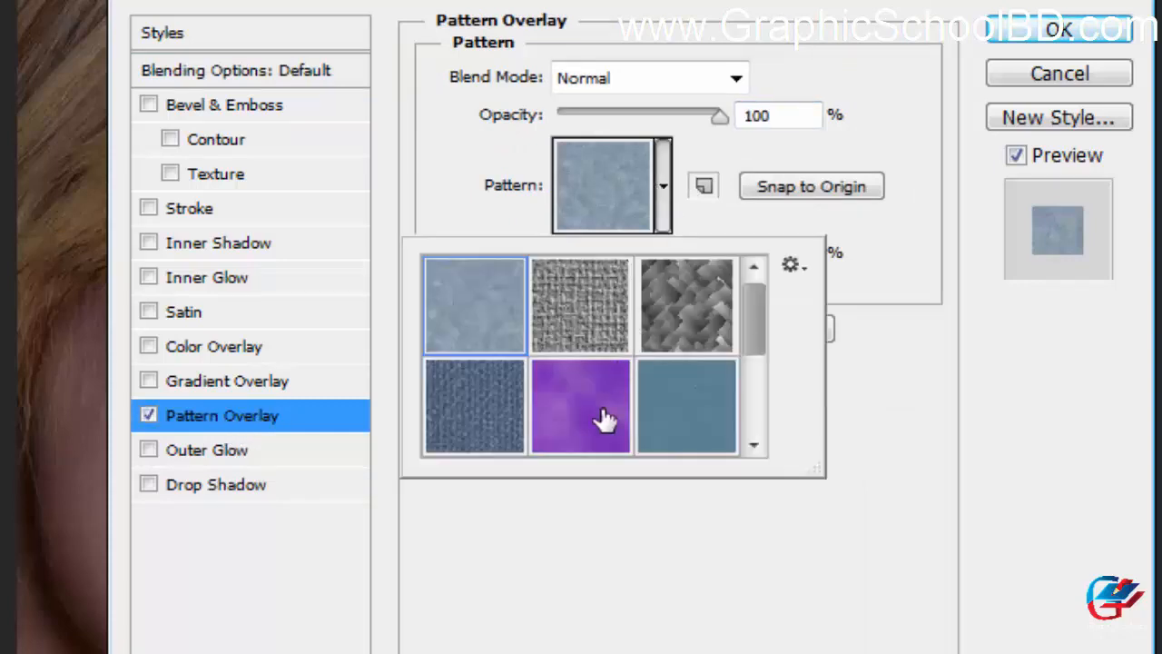
{"action": "left_click", "coordinate": [599, 413]}
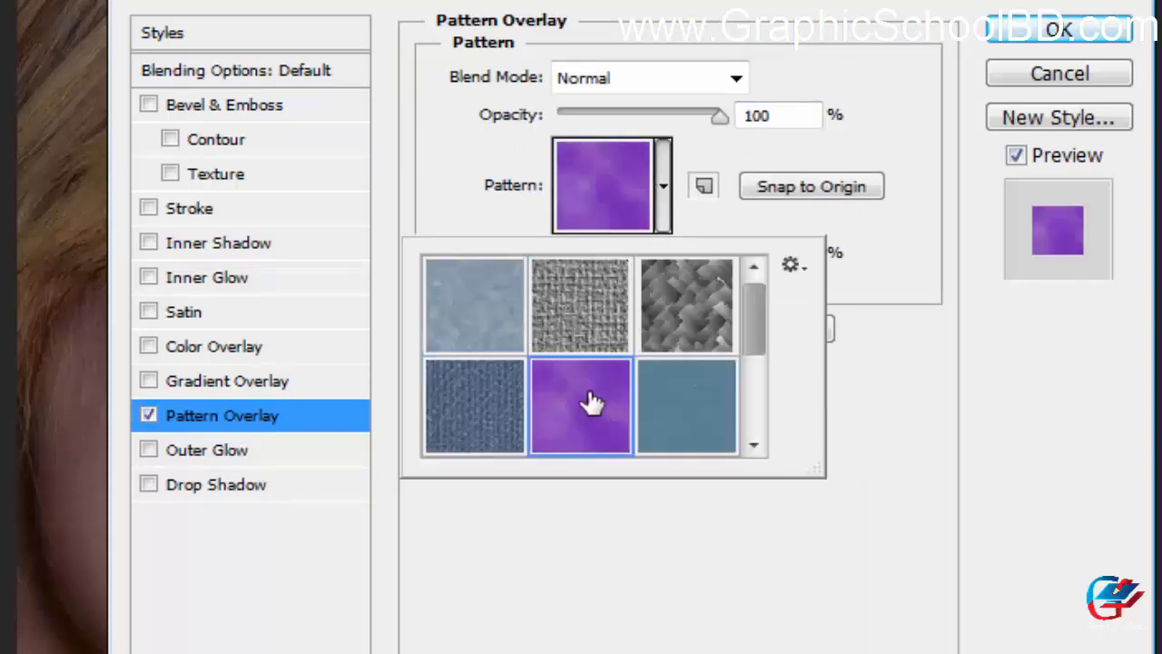
{"action": "left_click", "coordinate": [1007, 32]}
{"action": "left_click", "coordinate": [1007, 33]}
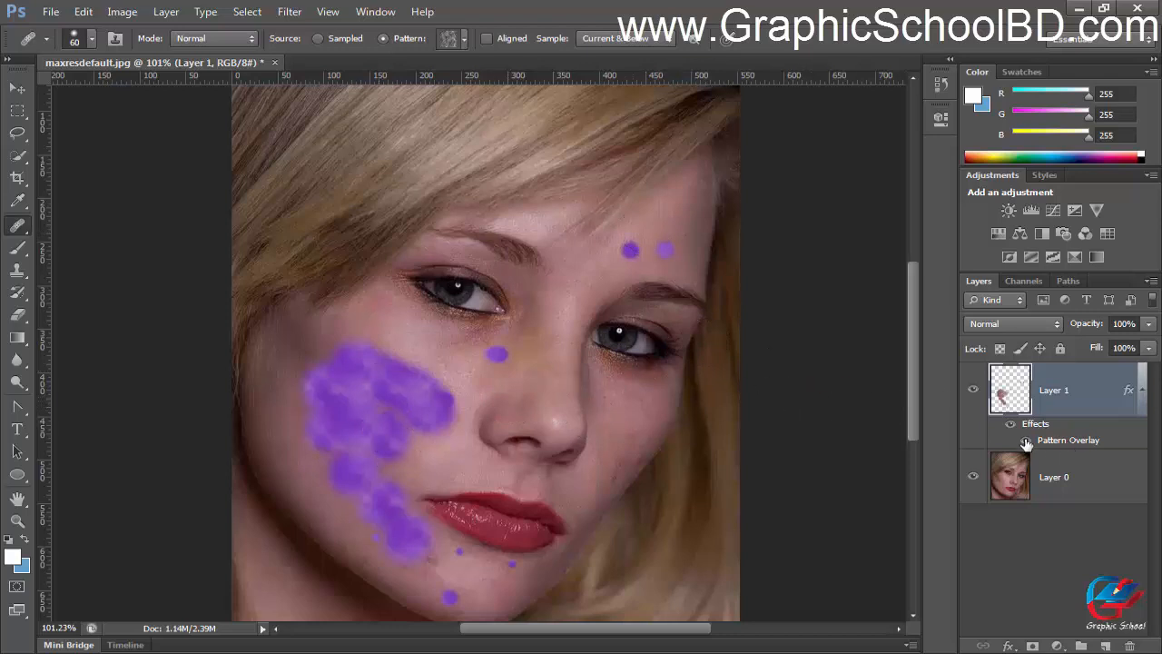
Step: Toggle the visibility of Layer 1's Pattern Overlay effect several times to compare the healed areas, and leave it hidden
{"action": "left_click", "coordinate": [1025, 442]}
{"action": "left_click", "coordinate": [1026, 442]}
{"action": "left_click", "coordinate": [1026, 443]}
{"action": "left_click", "coordinate": [1026, 442]}
{"action": "left_click", "coordinate": [1026, 442]}
Step: Set the Healing Brush to sample All Layers
{"action": "scroll", "coordinate": [493, 316], "scroll_direction": "up", "scroll_amount": 3}
{"action": "left_click", "coordinate": [605, 39]}
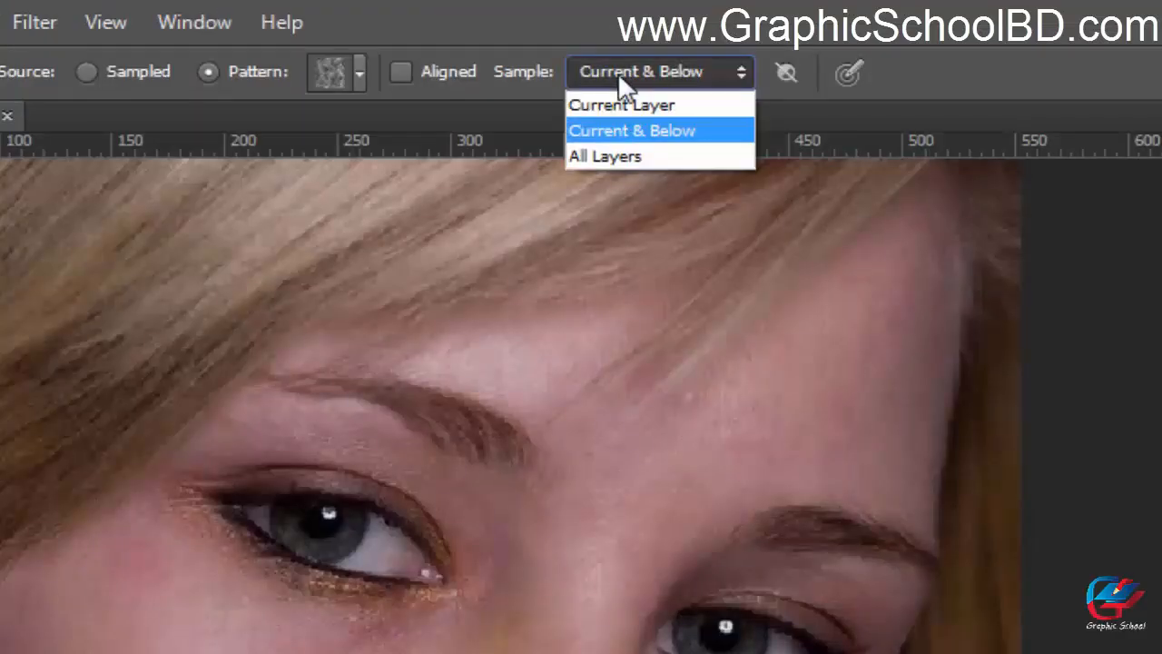
{"action": "left_click", "coordinate": [605, 39]}
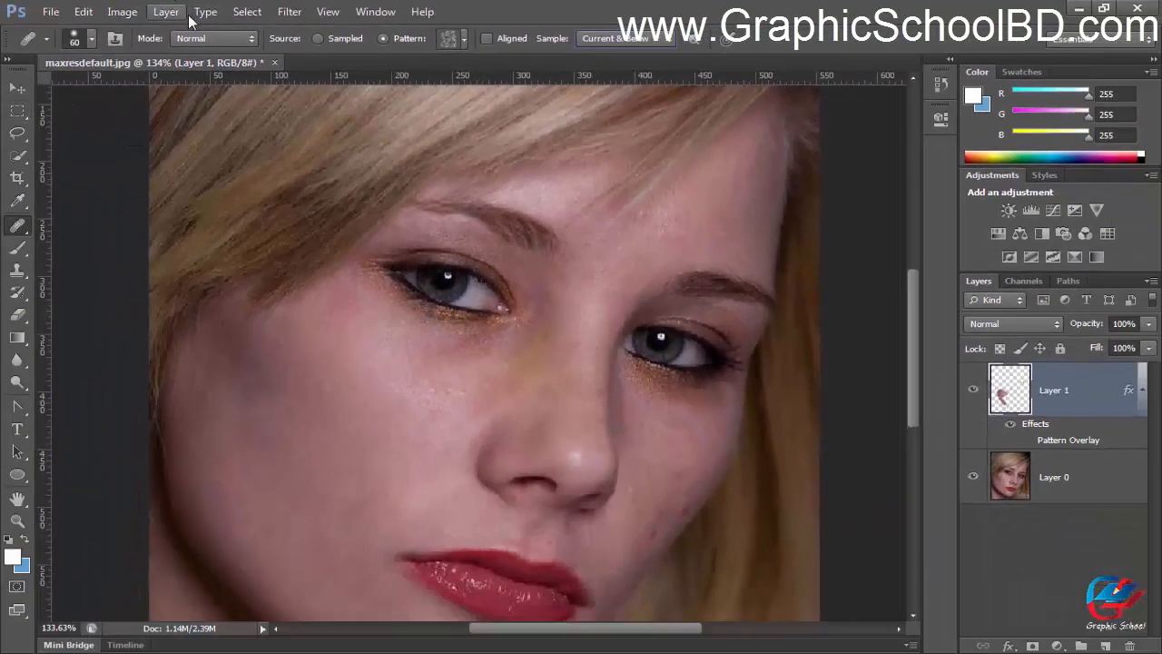
{"action": "scroll", "coordinate": [492, 270], "scroll_direction": "down", "scroll_amount": 1}
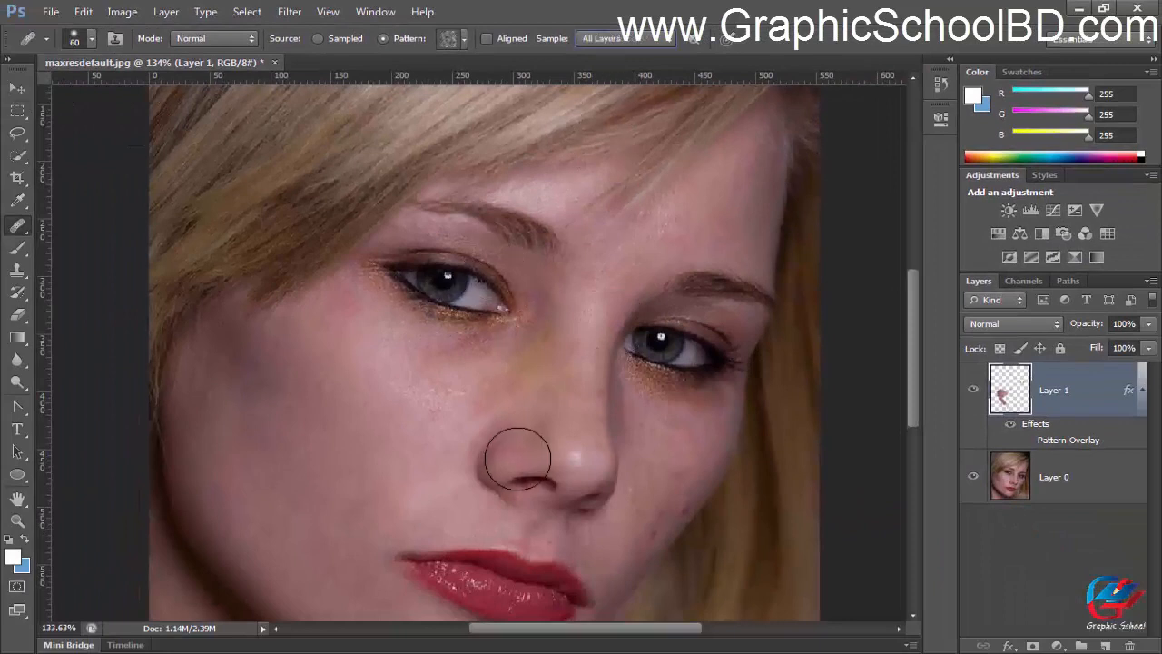